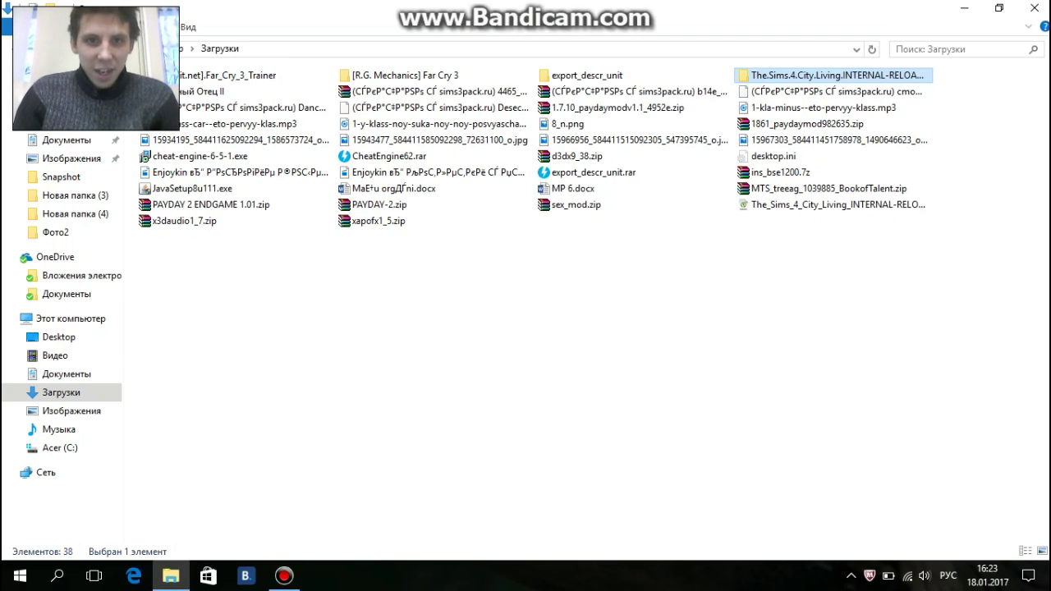
- Open the The.Sims.4.City.Living.INTERNAL-RELOADED folder in Downloads and select rld-sims4cl.iso
left_click(833, 262)
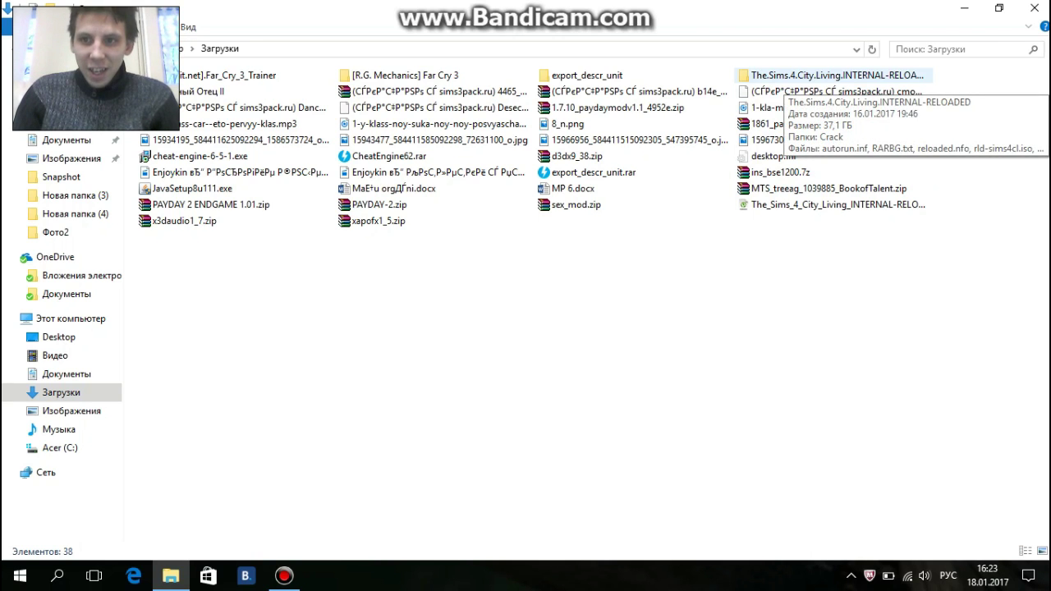
double_click(829, 74)
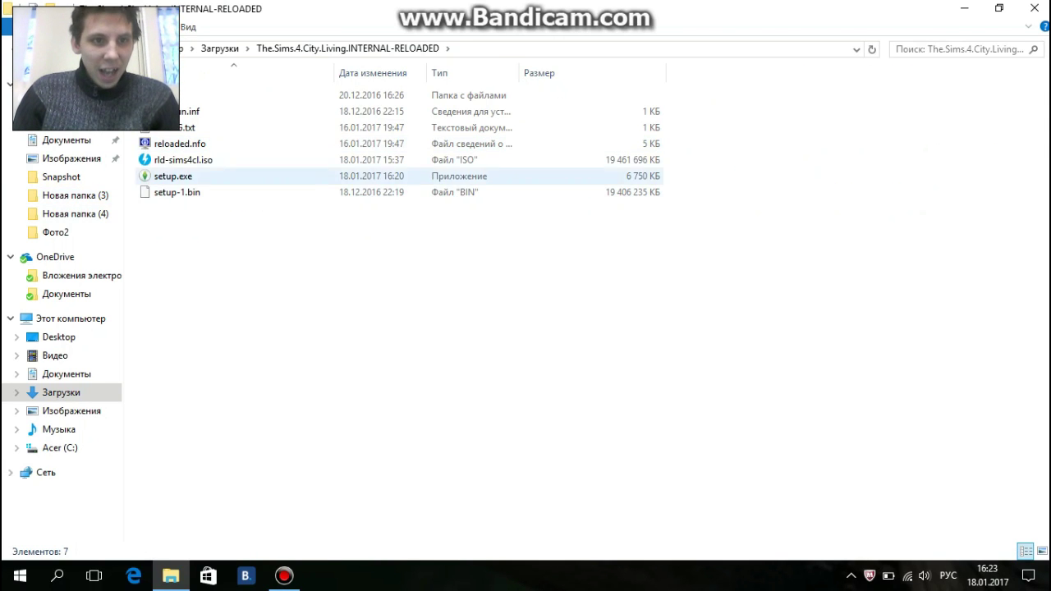
left_click(259, 160)
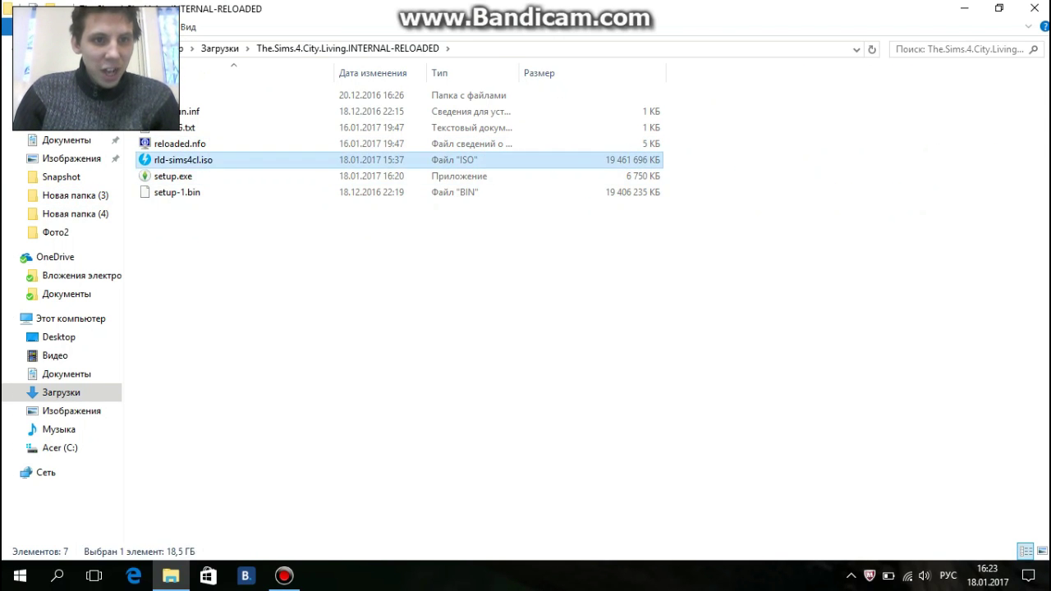
left_click(260, 222)
left_click(260, 160)
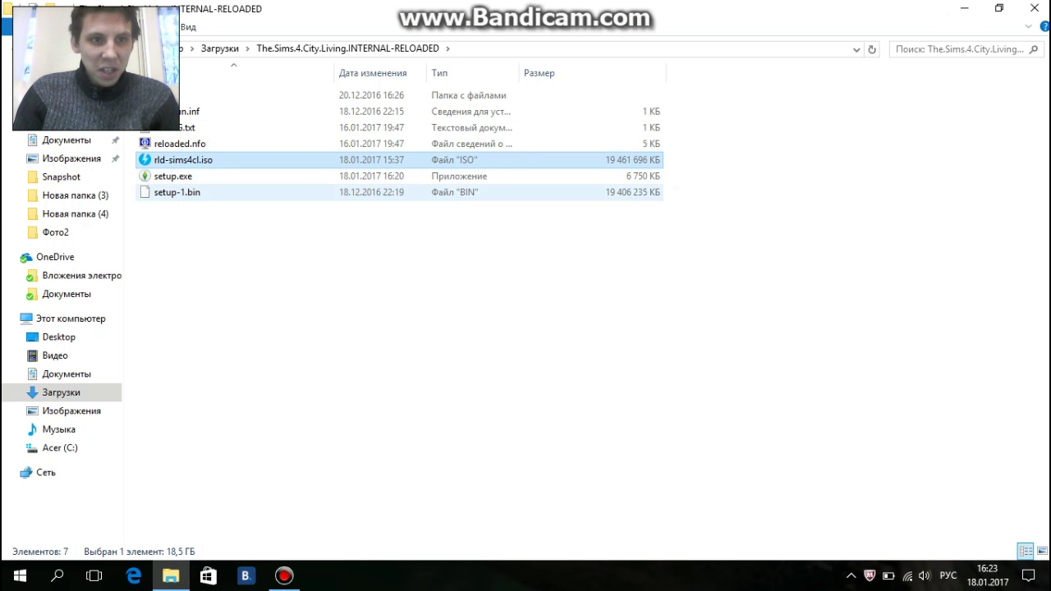
- View the properties of setup-1.bin and close them without changes
right_click(170, 197)
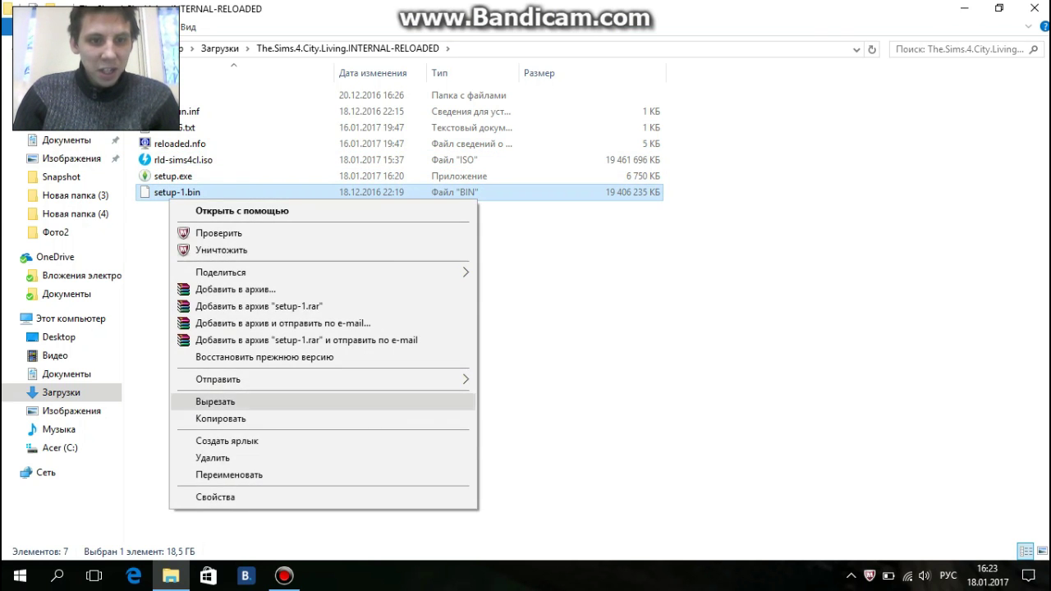
left_click(215, 496)
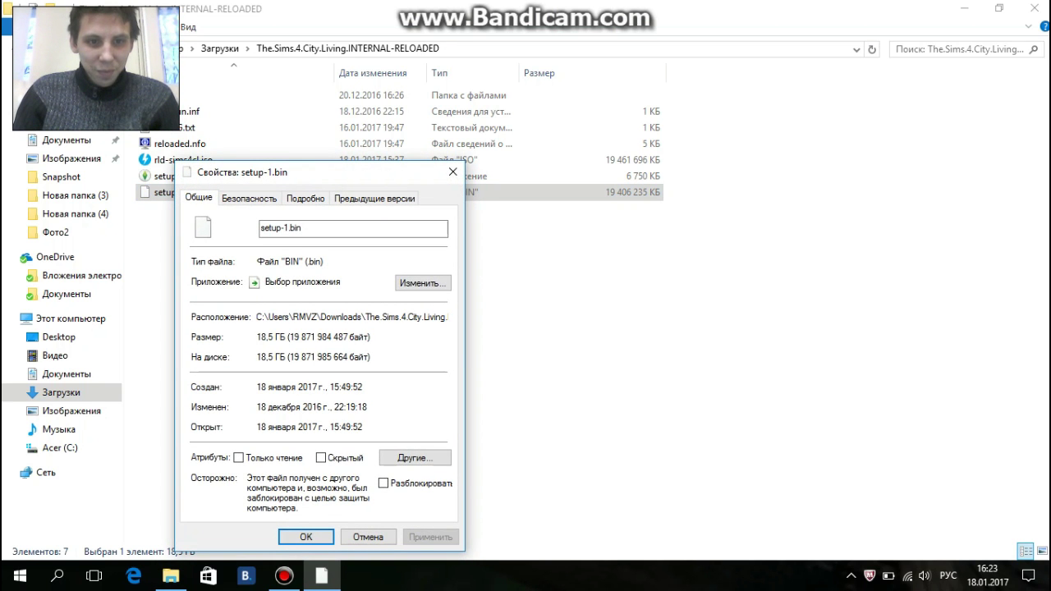
left_click(453, 172)
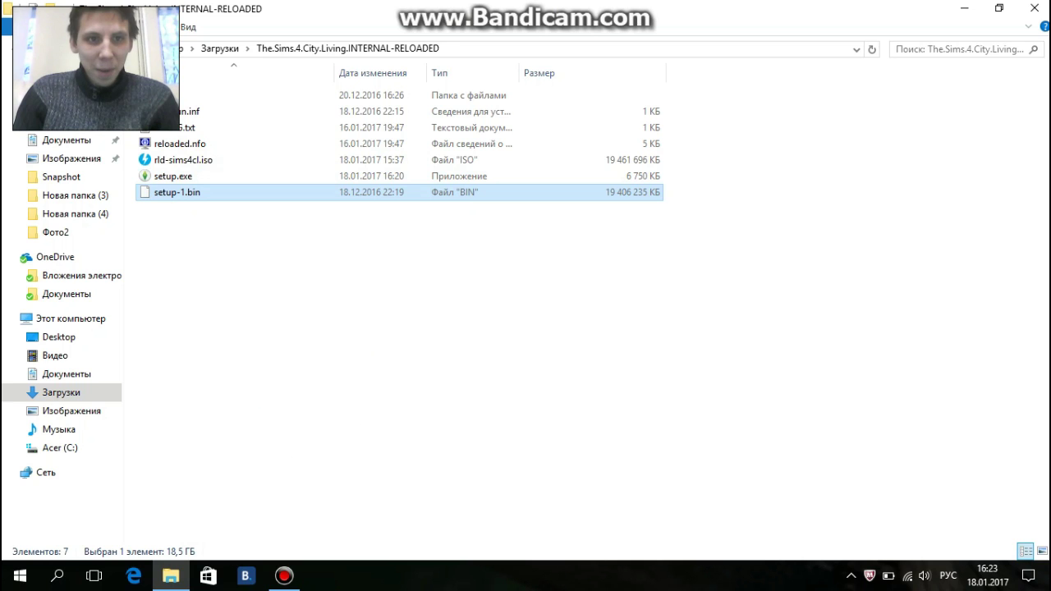
- Run setup.exe, dismiss its opening notice and mute the installer music
left_click(172, 175)
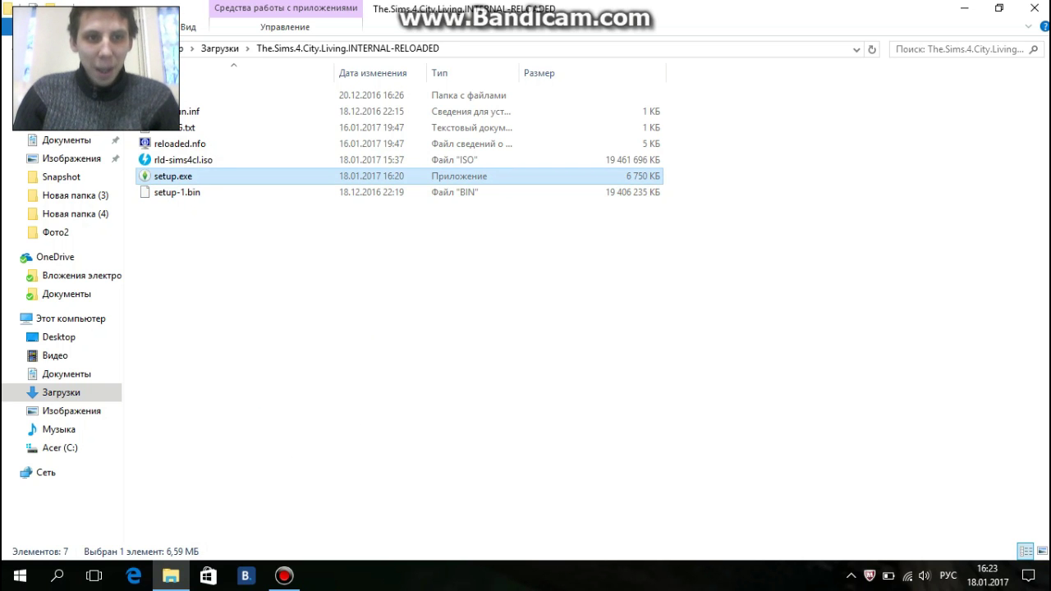
left_click(411, 246)
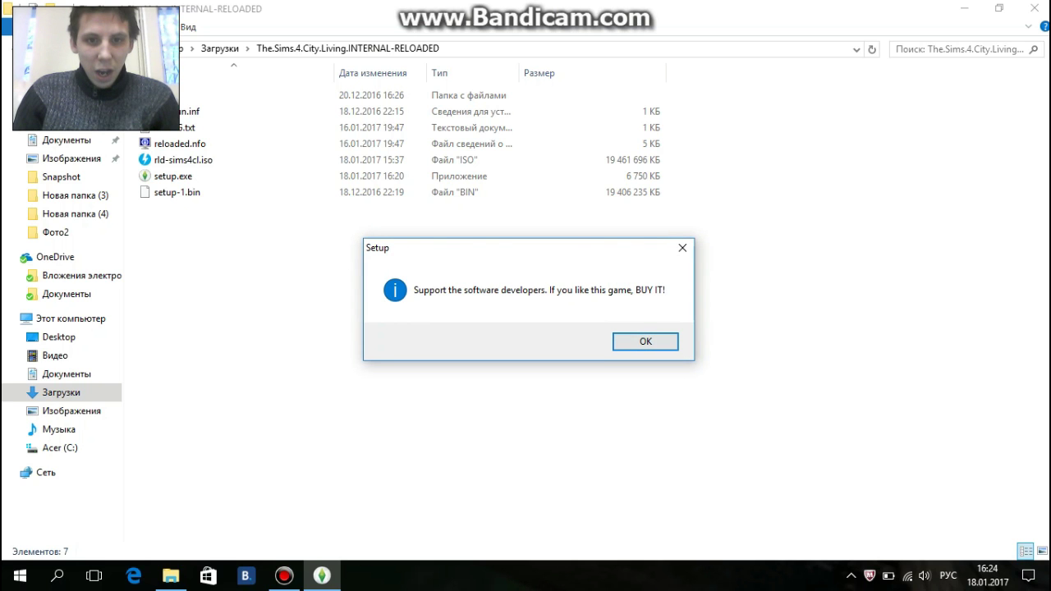
key("Return")
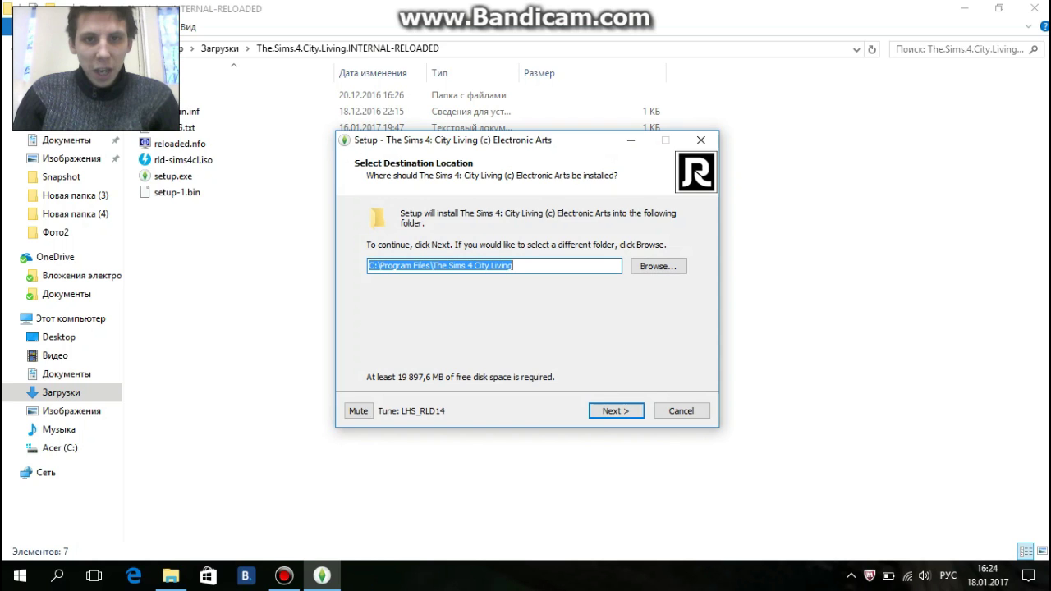
left_click(358, 410)
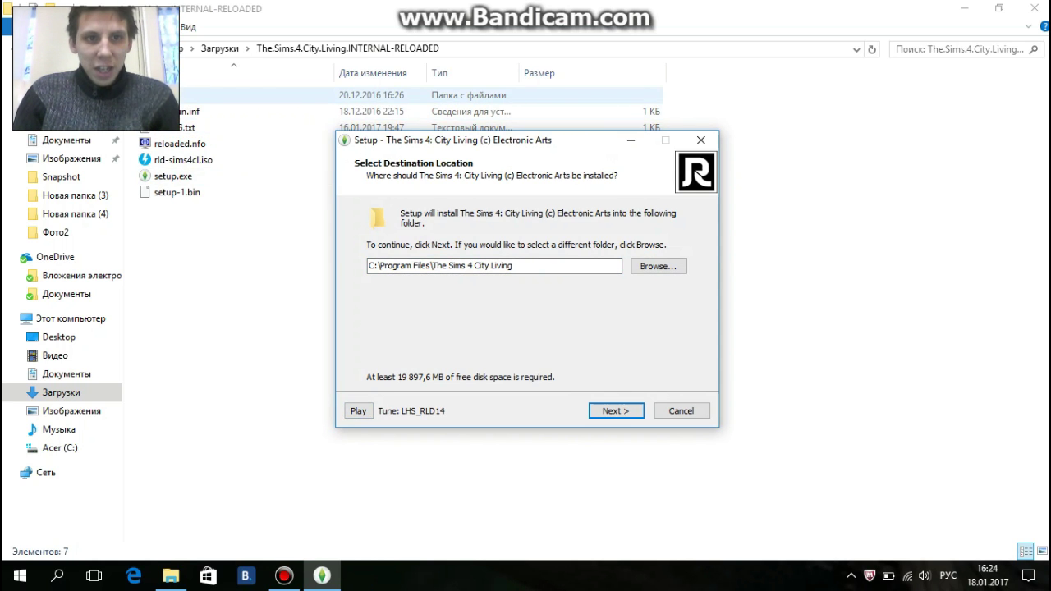
- Look at the files in the Bin folder inside Crack\Game, and minimize the file window to return to the installer
left_click(156, 95)
double_click(156, 95)
double_click(156, 95)
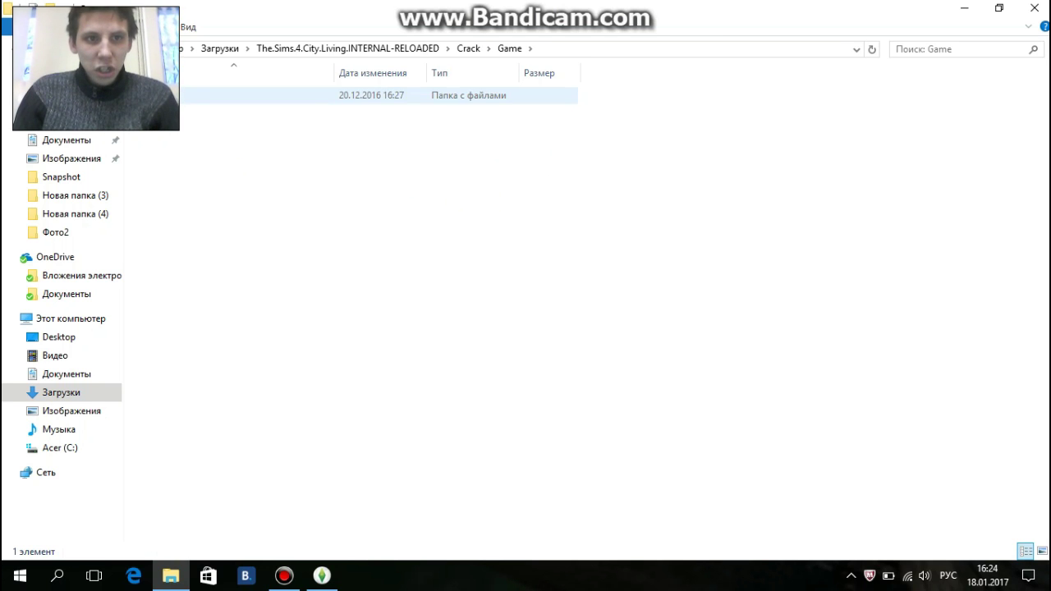
double_click(156, 95)
left_click_drag(245, 226, 163, 90)
left_click(162, 188)
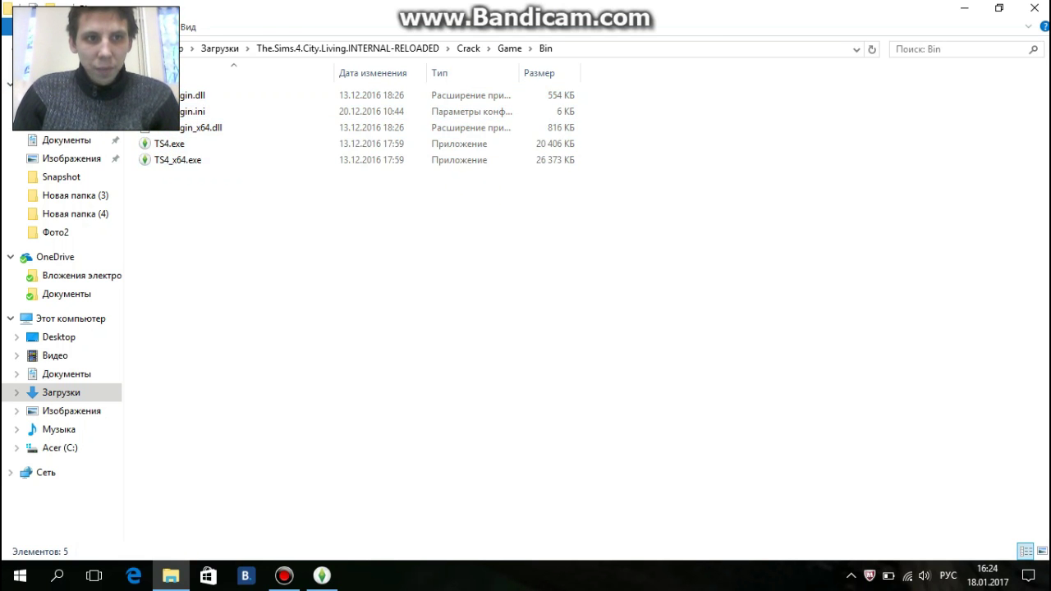
left_click(960, 8)
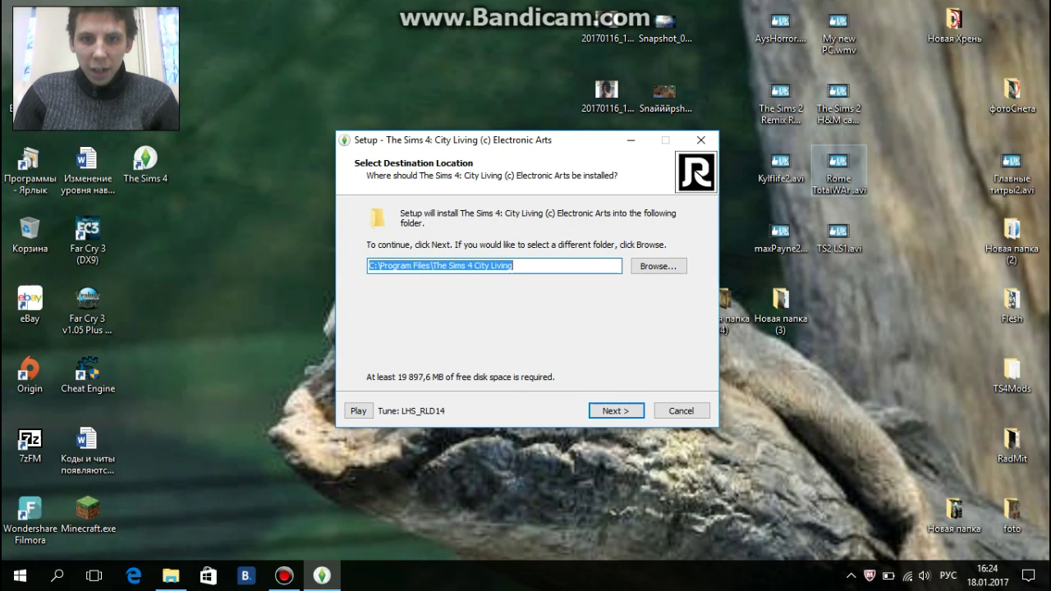
- Accept C:\Program Files\The Sims 4 City Living as the installation folder
left_click(851, 575)
left_click(1011, 95)
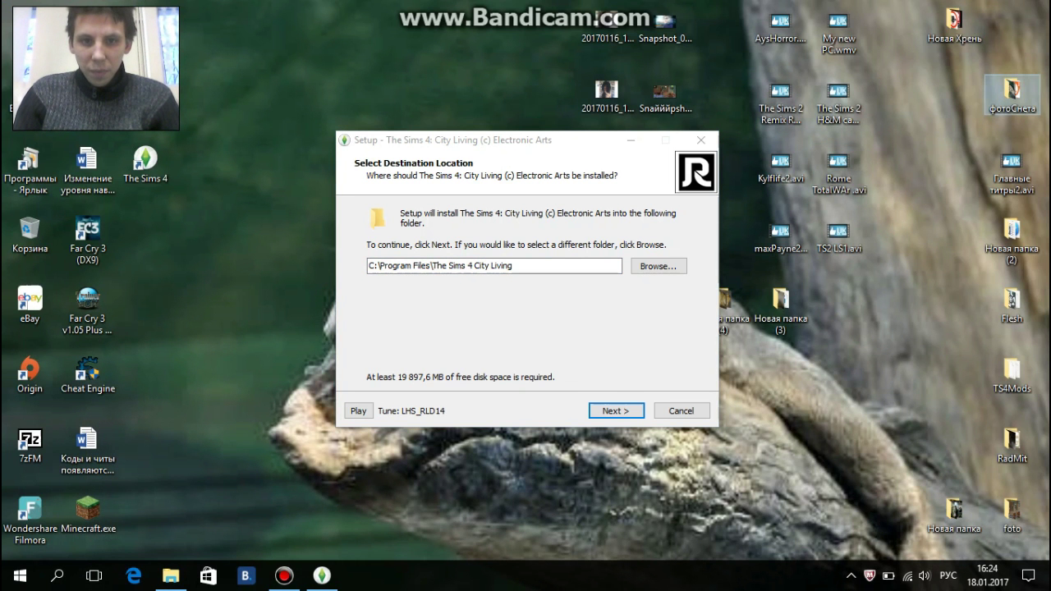
left_click(513, 265)
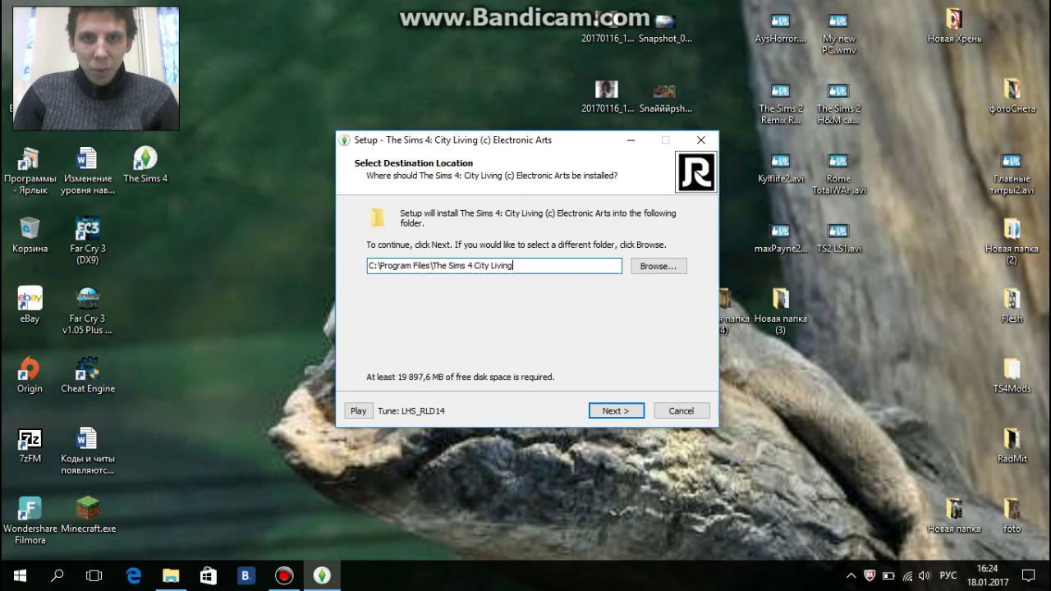
left_click_drag(513, 265, 369, 265)
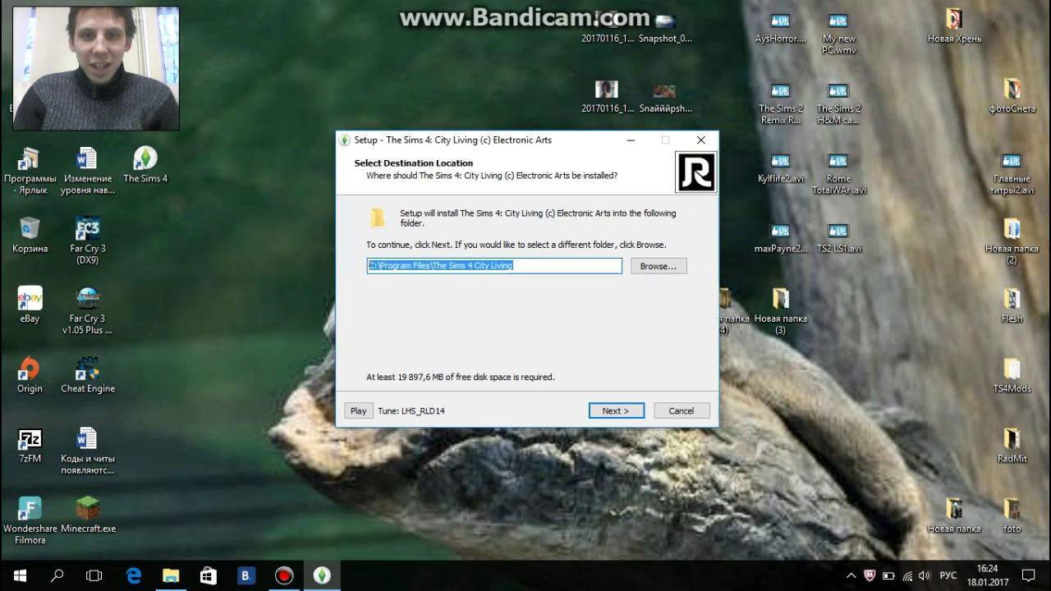
key("Return")
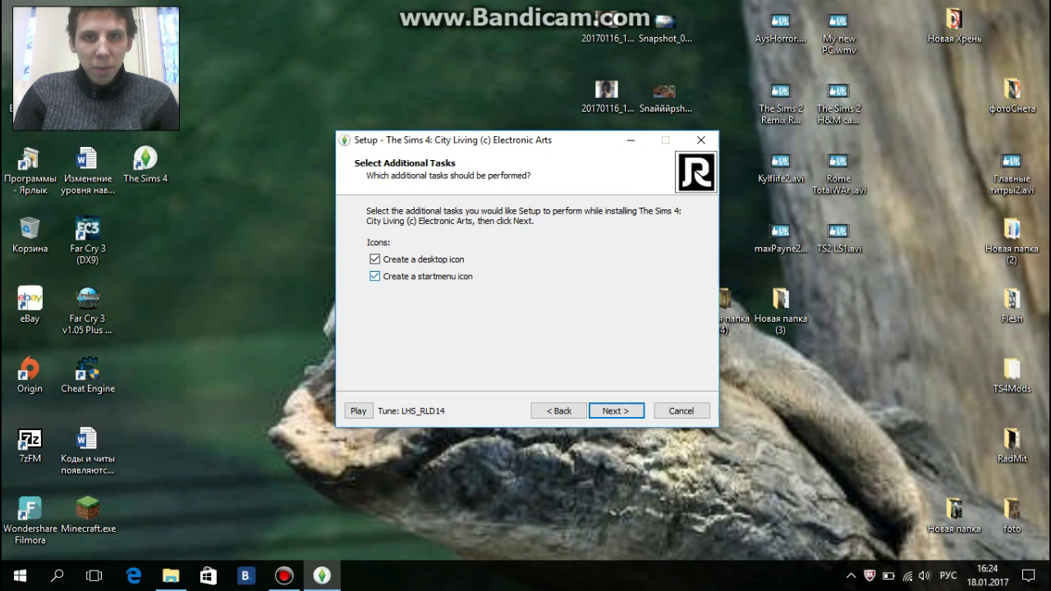
- Turn off the start menu icon, keep the desktop icon and start the installation
left_click(375, 276)
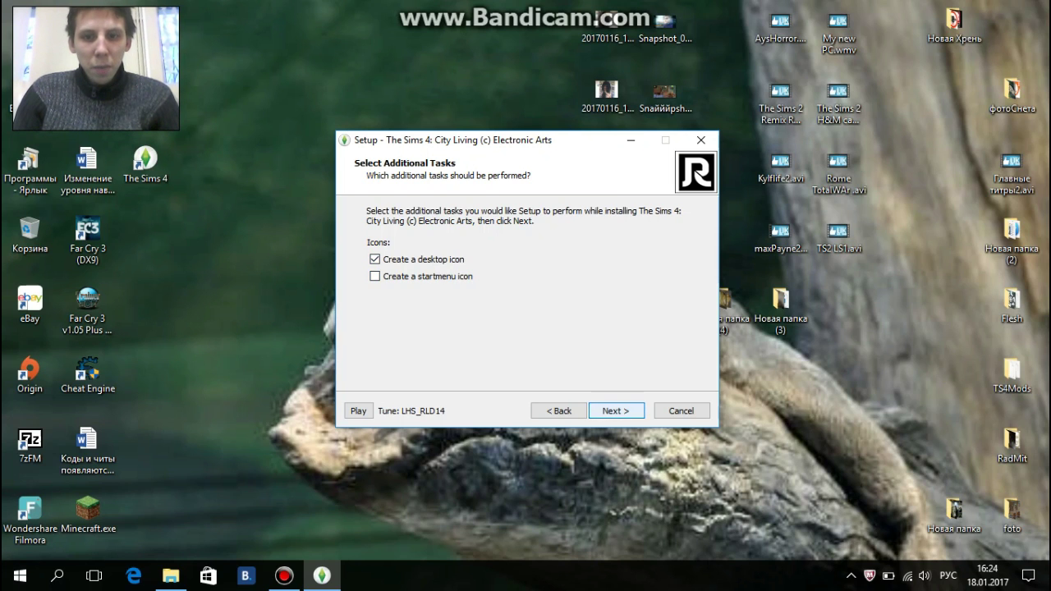
left_click(616, 411)
key("Return")
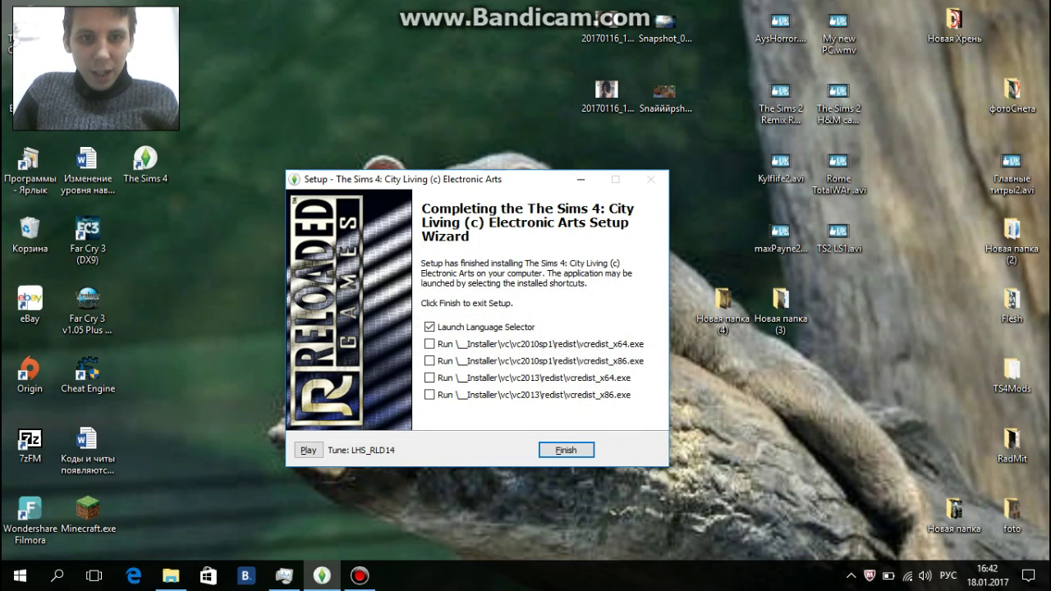
- Turn off Launch Language Selector and finish the setup wizard
left_click_drag(481, 186, 491, 80)
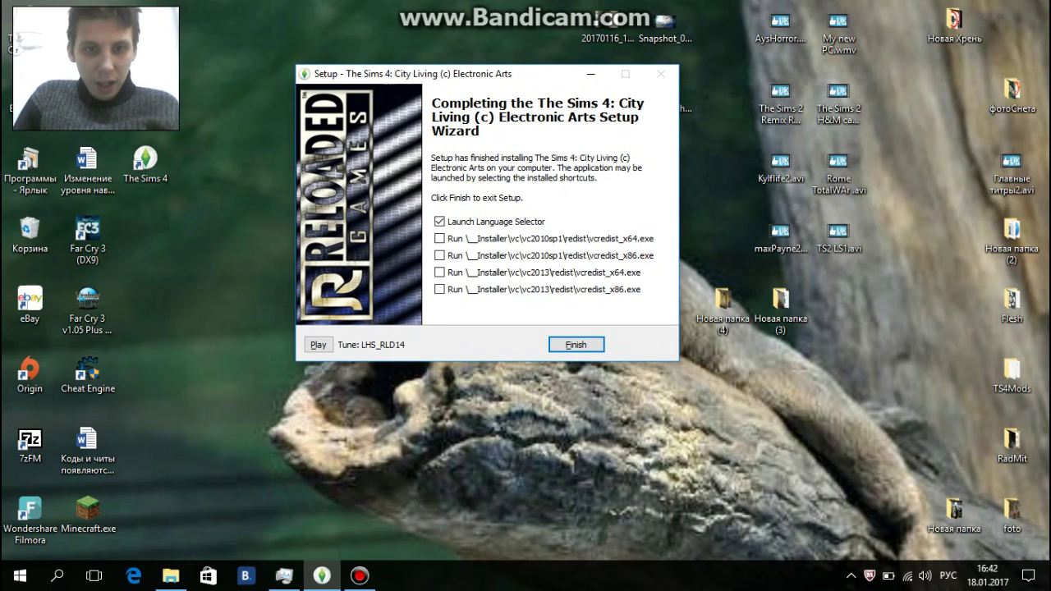
left_click(439, 222)
left_click(576, 344)
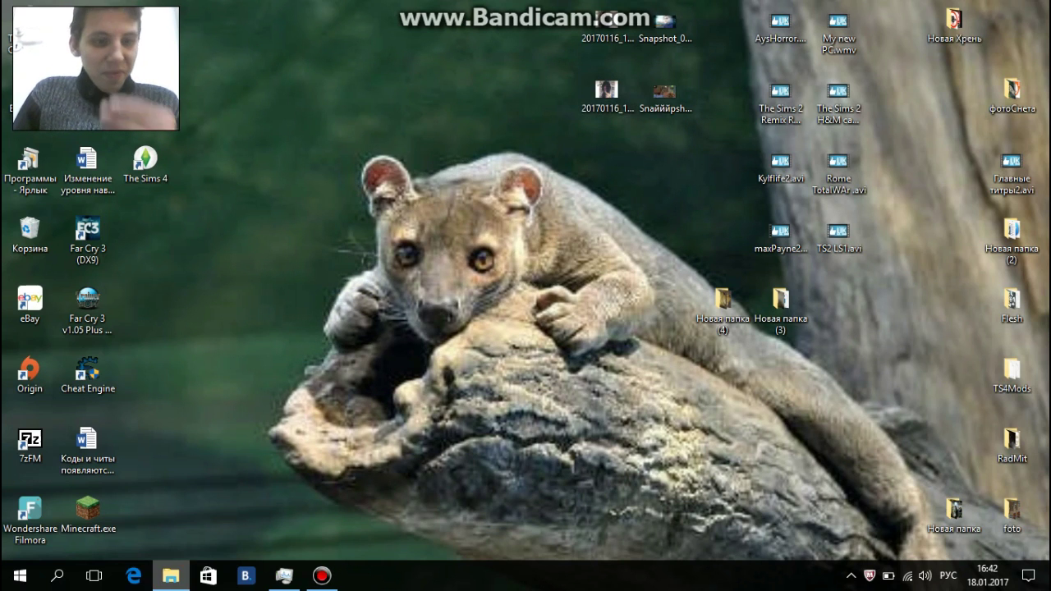
- Switch to File Explorer and open the The.Sims.4.City.Living.INTERNAL-RELOADED folder in Downloads
left_click(171, 575)
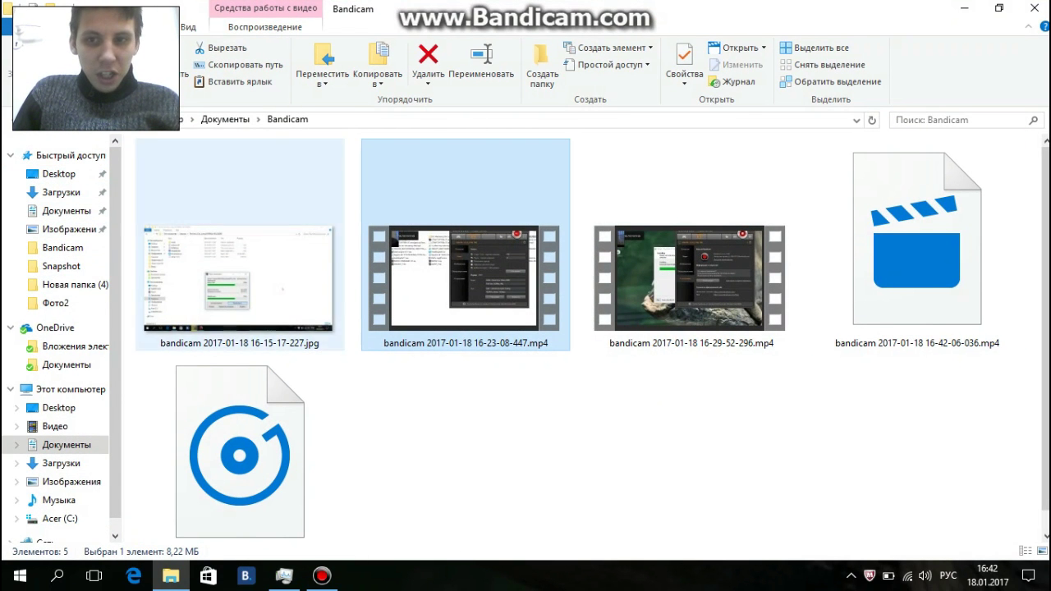
scroll(57, 315, "down", 1)
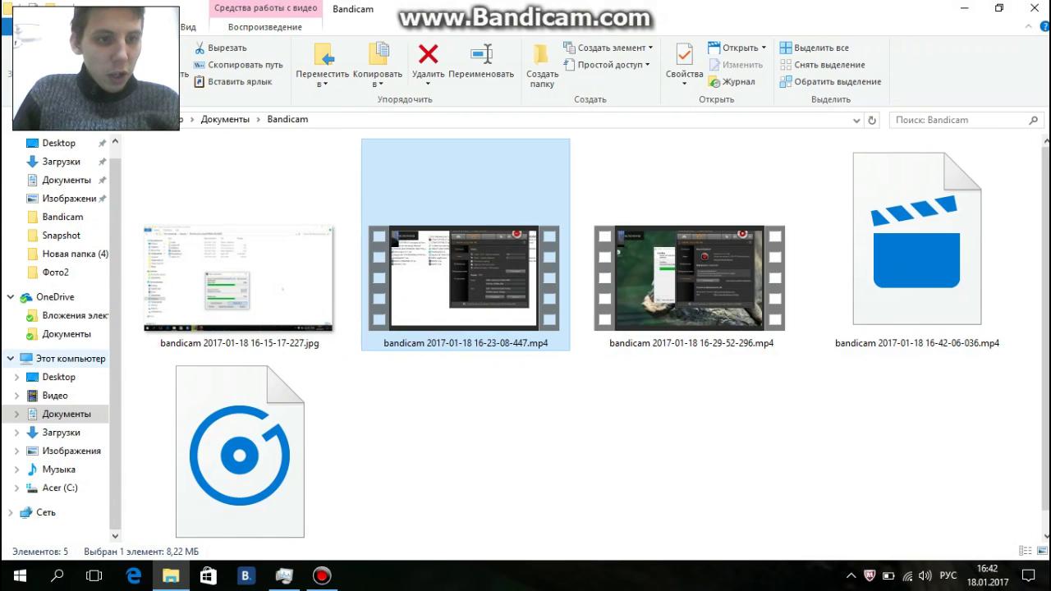
left_click(71, 358)
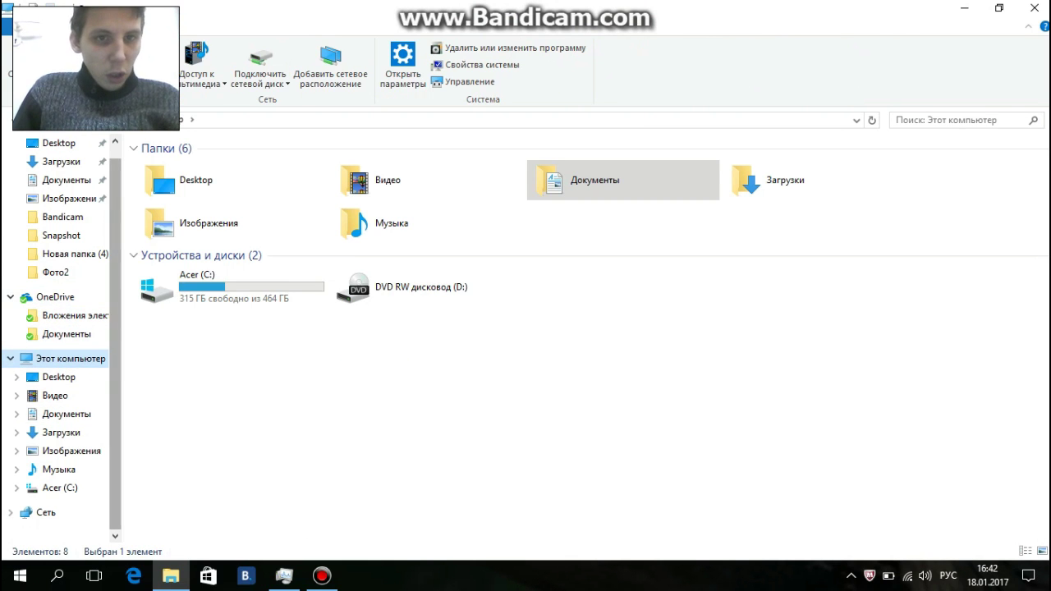
double_click(784, 180)
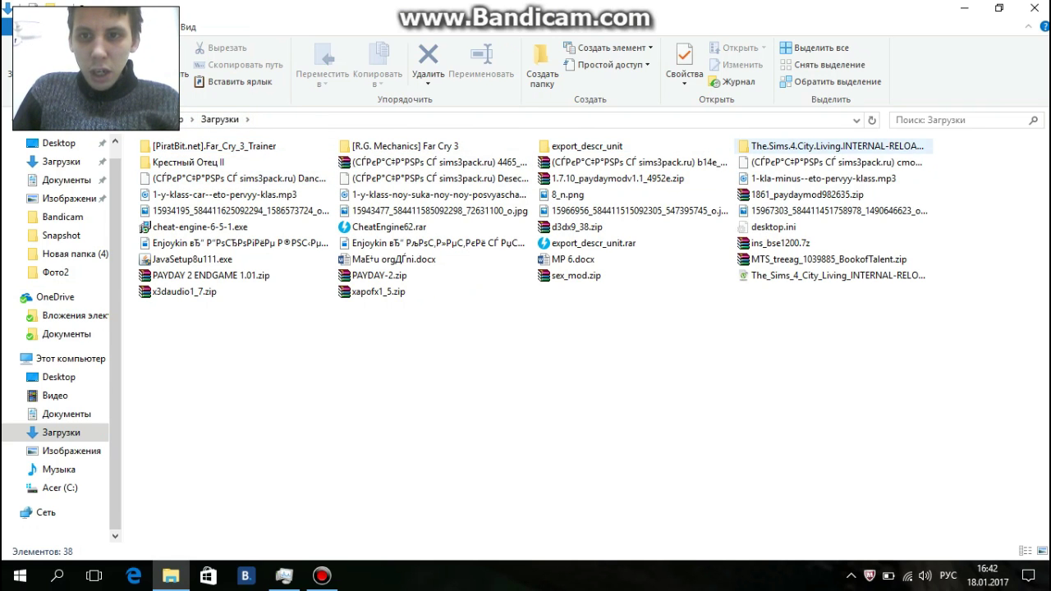
double_click(836, 145)
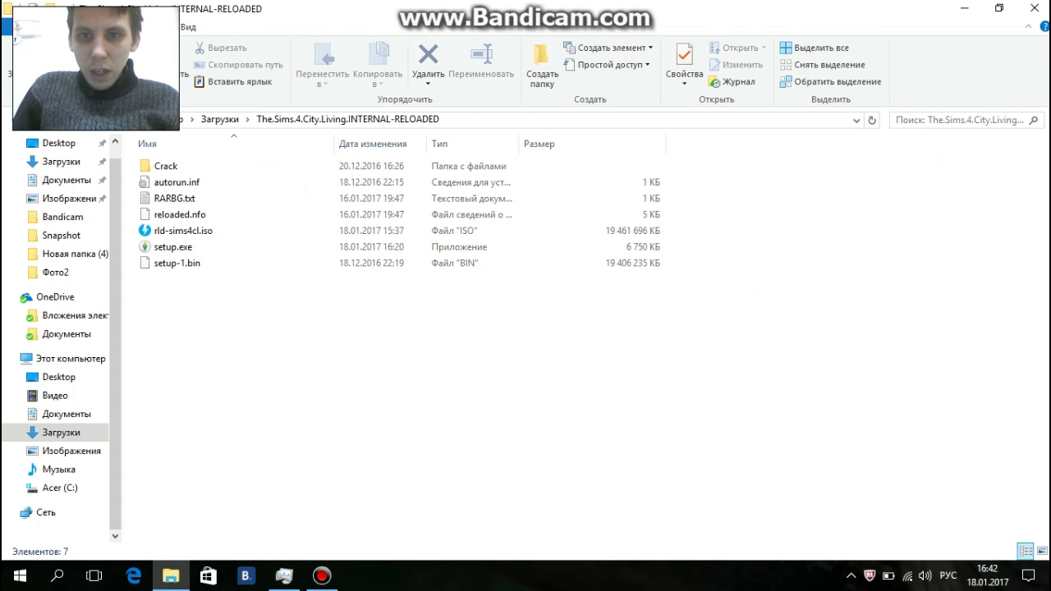
- Copy all the files from the Crack\Game\Bin folder
double_click(165, 166)
double_click(166, 166)
double_click(166, 165)
left_click_drag(312, 299, 165, 160)
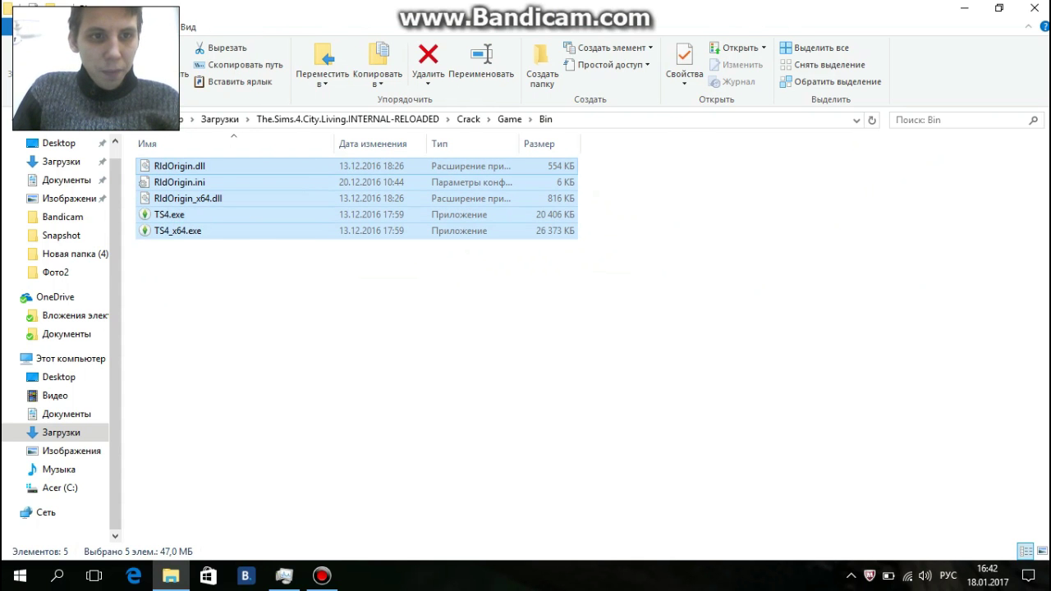
right_click(168, 172)
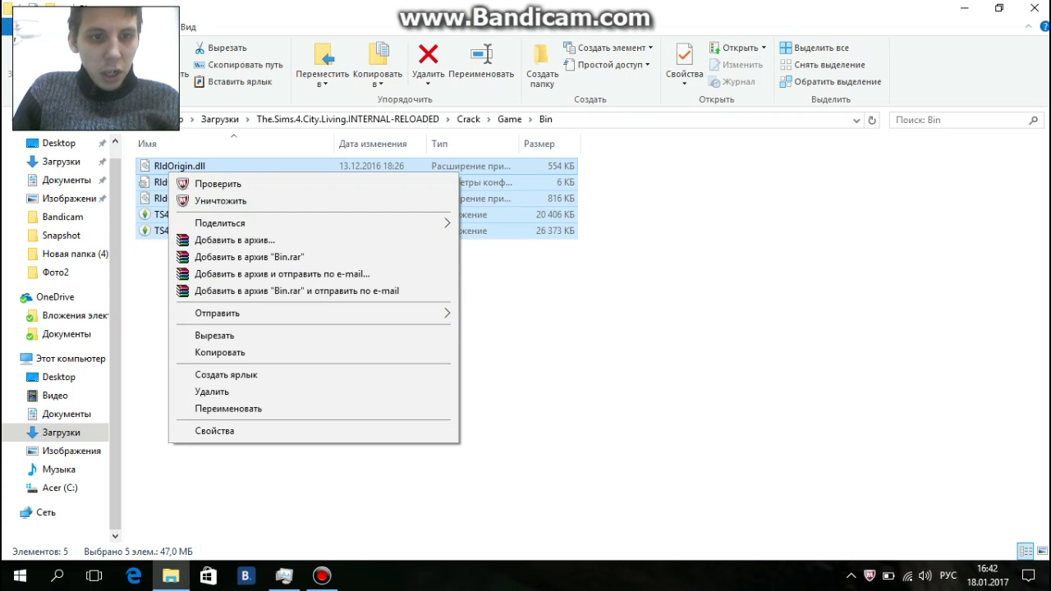
left_click(220, 353)
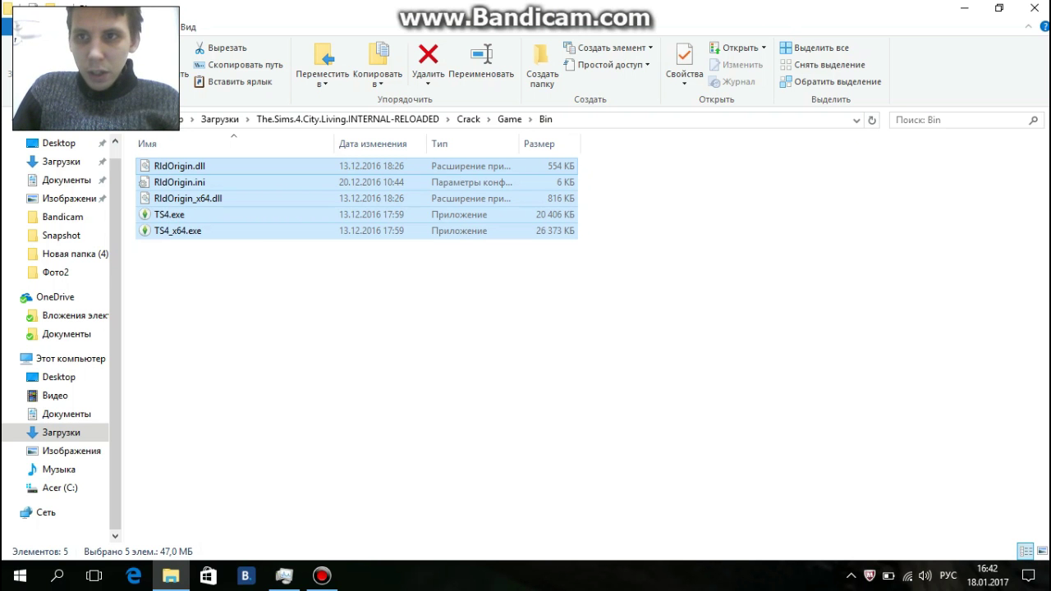
- Move the The Sims 4 City Living shortcut to the middle of the desktop and open its file location
left_click(963, 8)
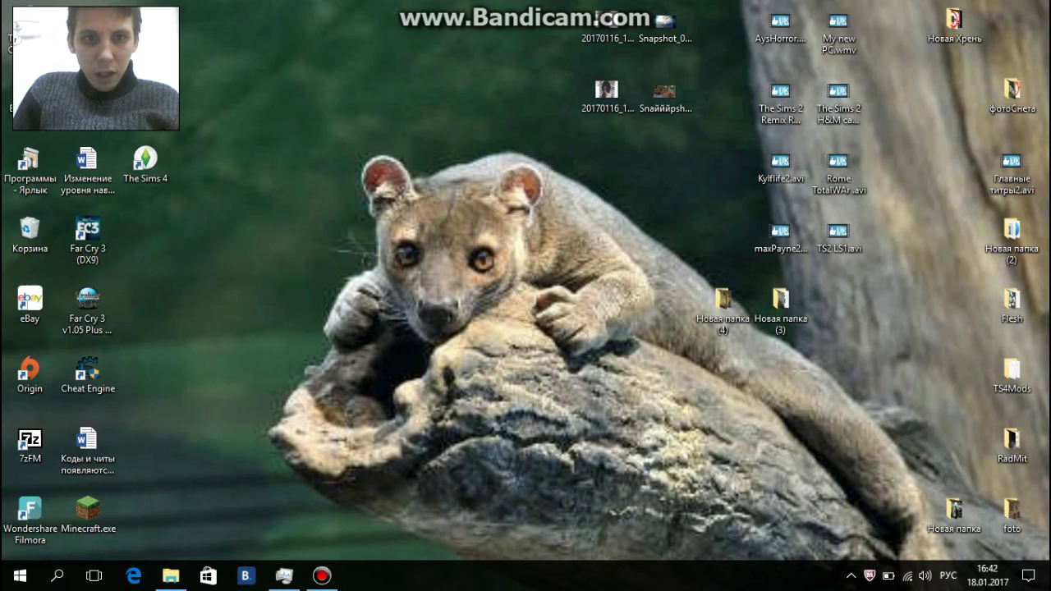
left_click_drag(29, 25, 427, 220)
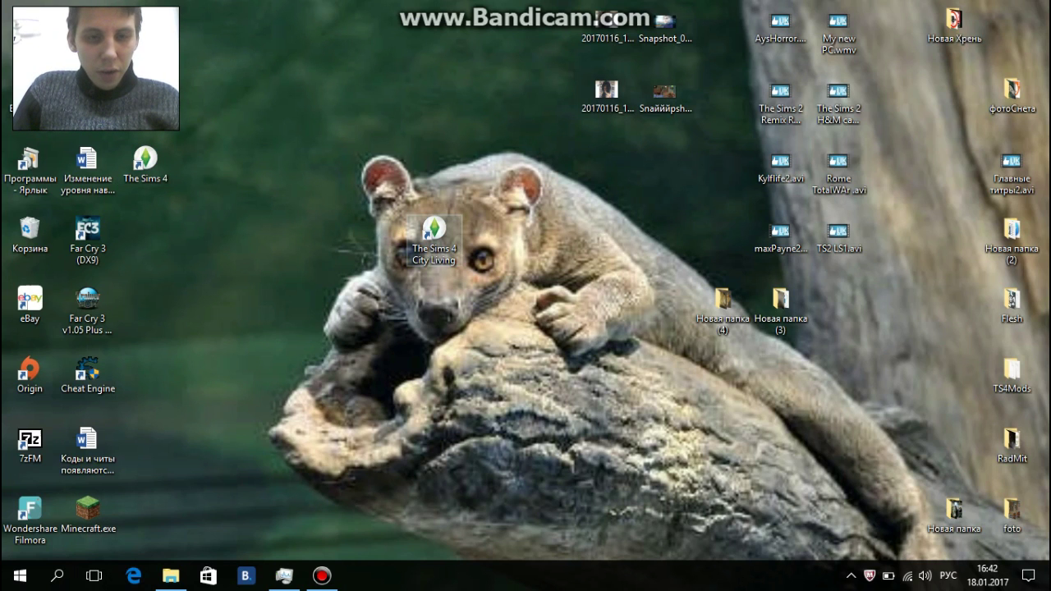
right_click(429, 237)
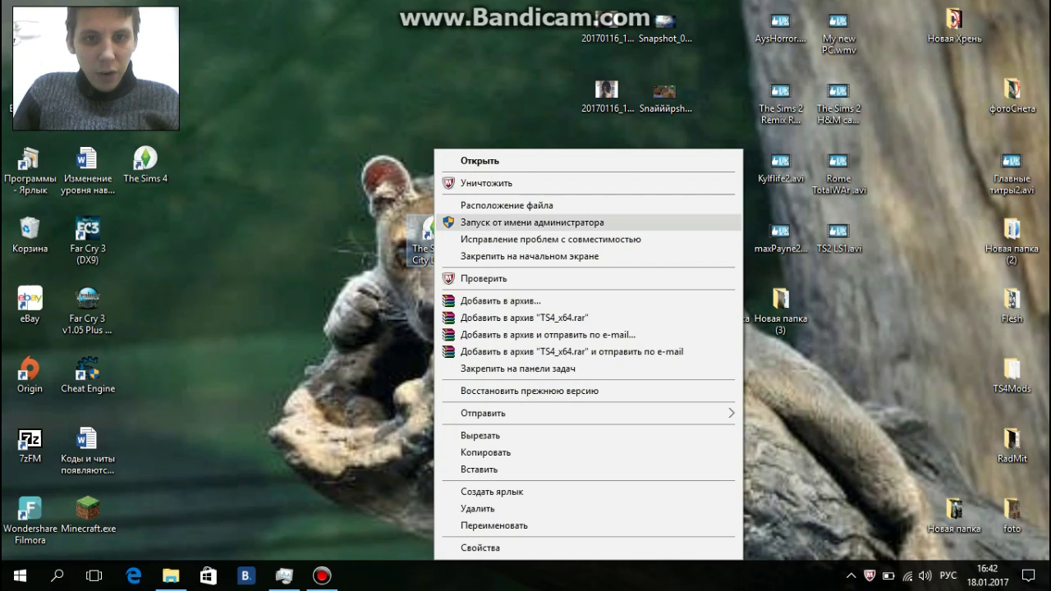
left_click(506, 205)
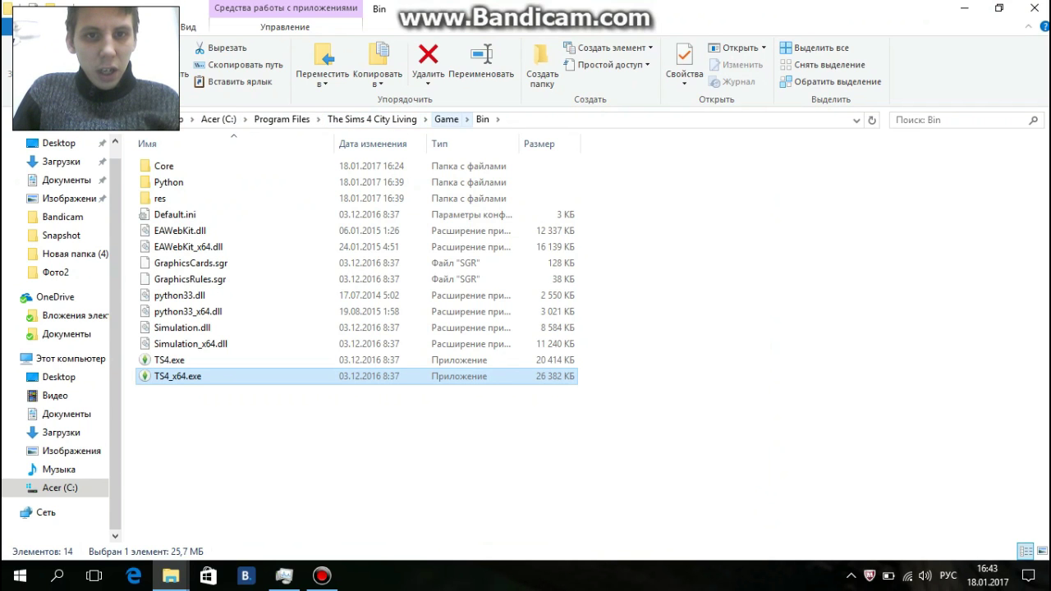
- Paste the copied crack files into the game's Bin folder, replacing existing files and granting administrator permission for all items, and close the window
right_click(200, 211)
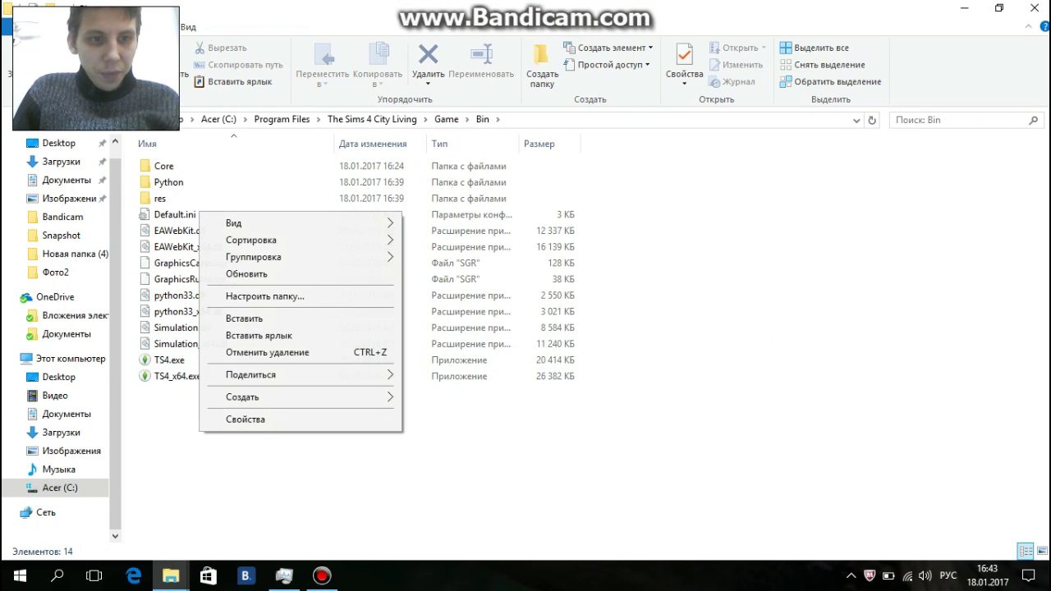
left_click(243, 318)
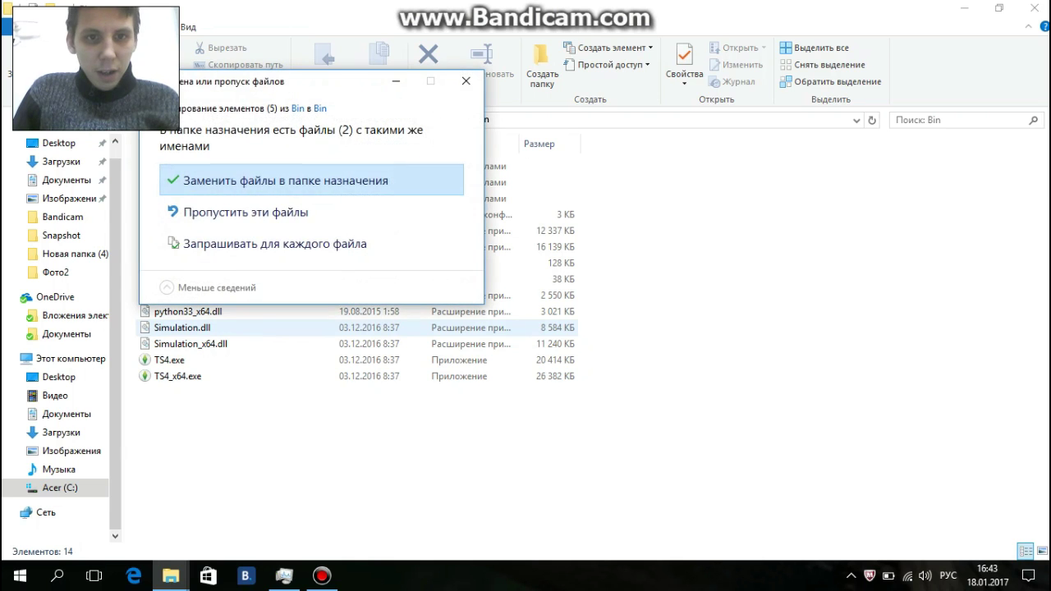
left_click(285, 179)
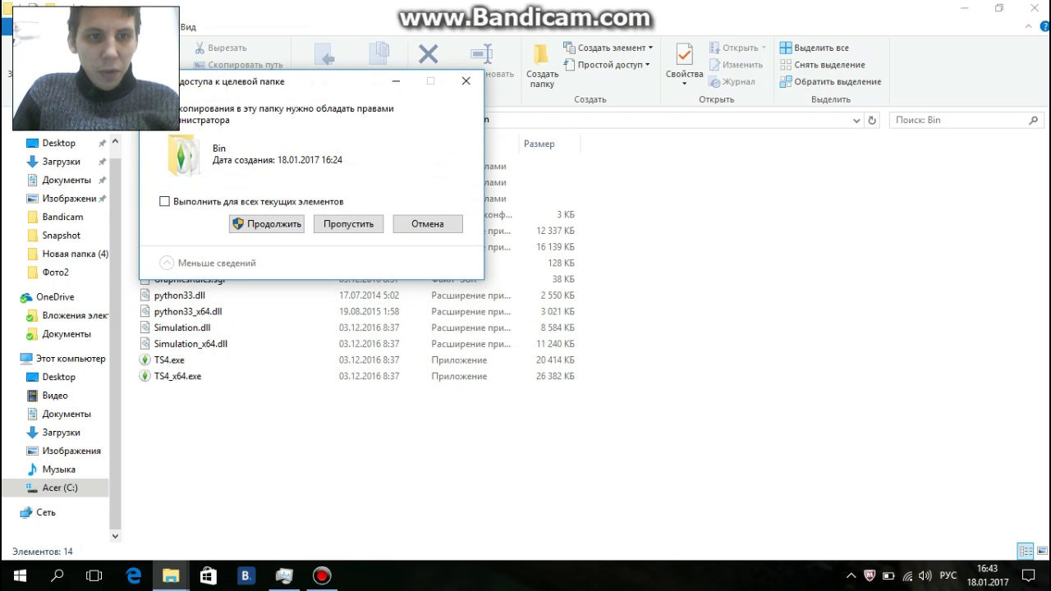
left_click(164, 201)
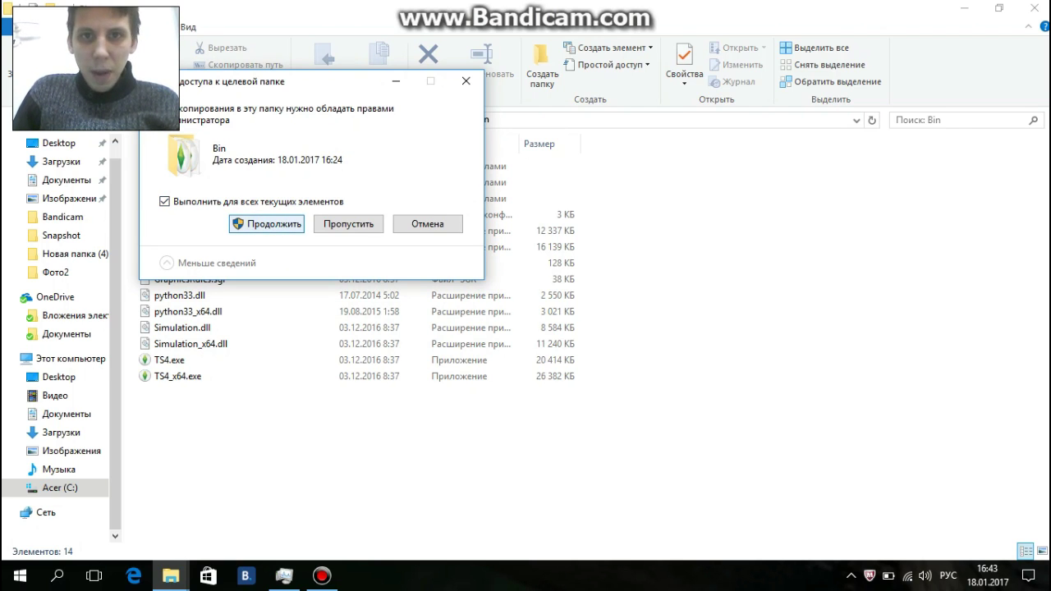
left_click(267, 223)
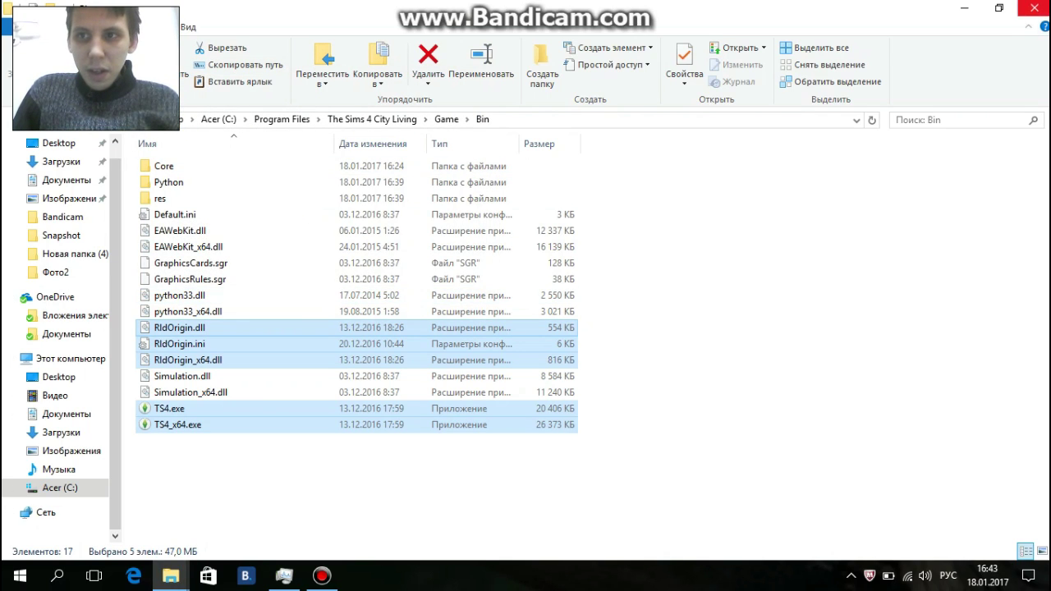
left_click(1033, 8)
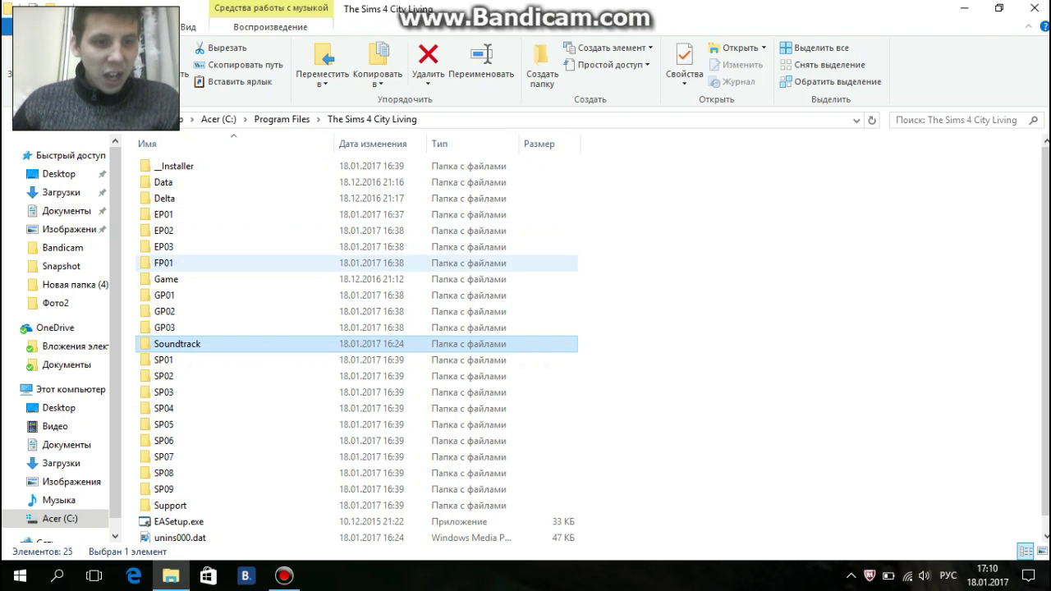
- Open Game\Bin inside the The Sims 4 City Living folder and copy the files from python33.dll through TS4_x64.exe
scroll(246, 329, "down", 1)
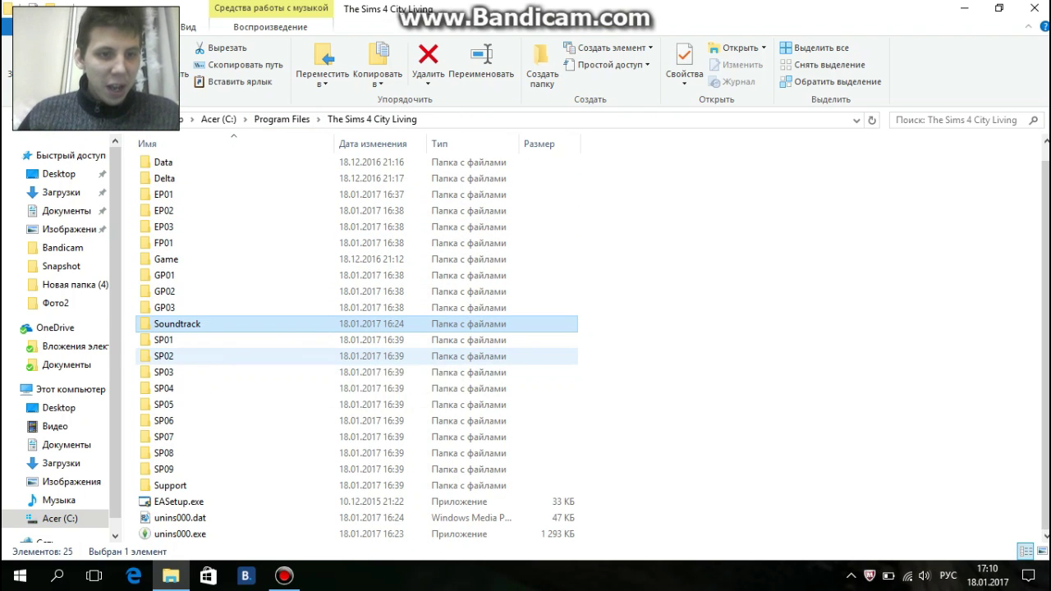
scroll(222, 329, "up", 1)
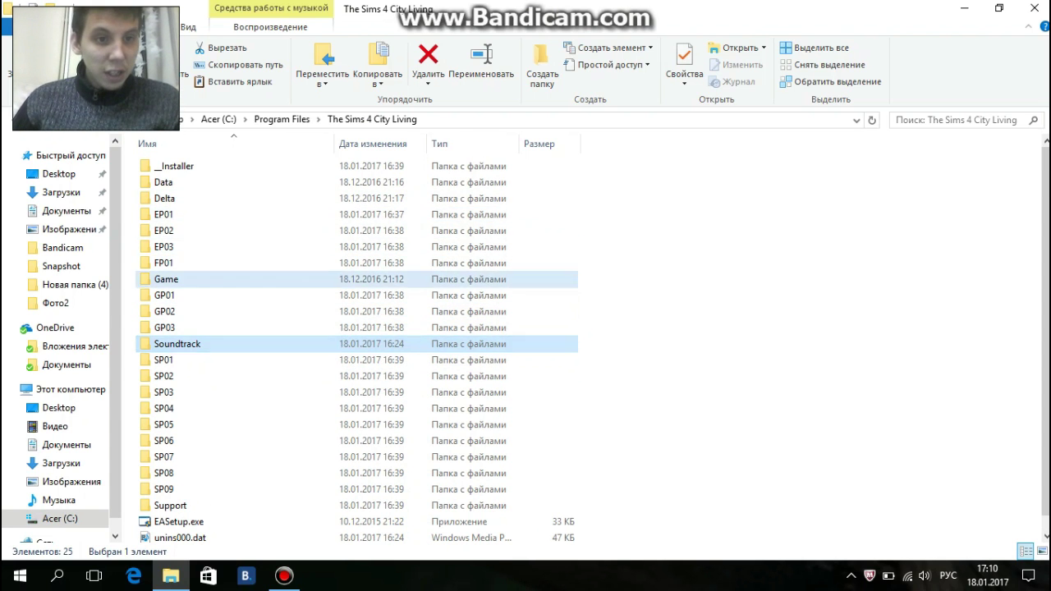
double_click(166, 279)
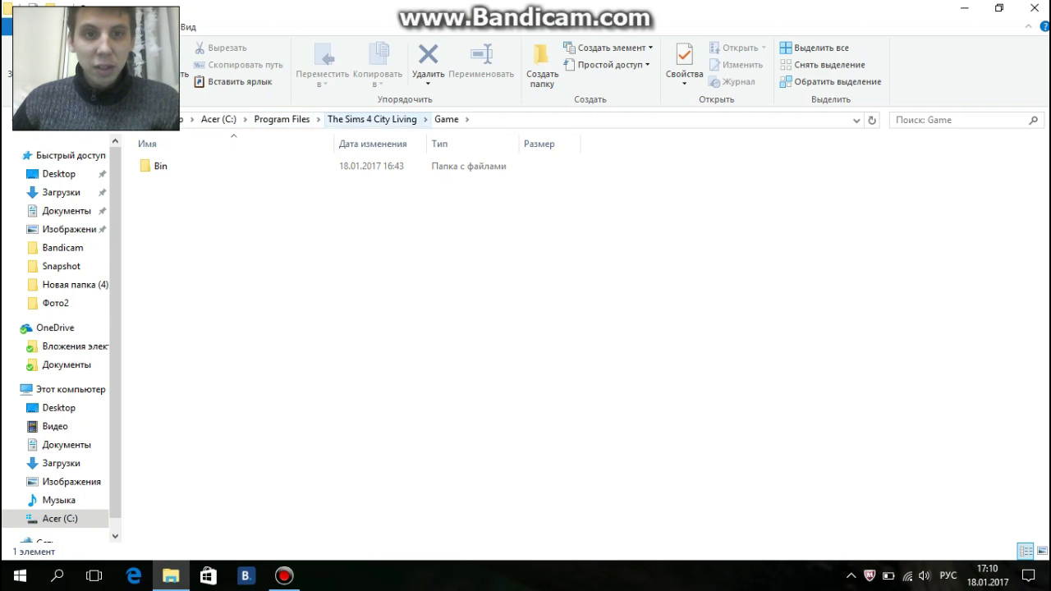
left_click(160, 166)
double_click(160, 166)
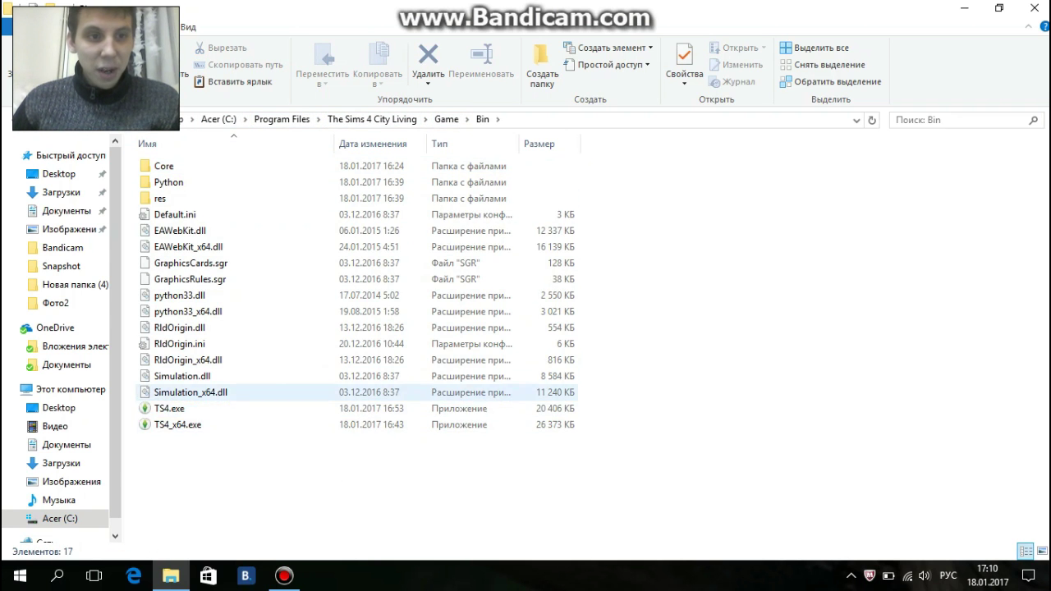
left_click_drag(262, 479, 171, 293)
key("ctrl+c")
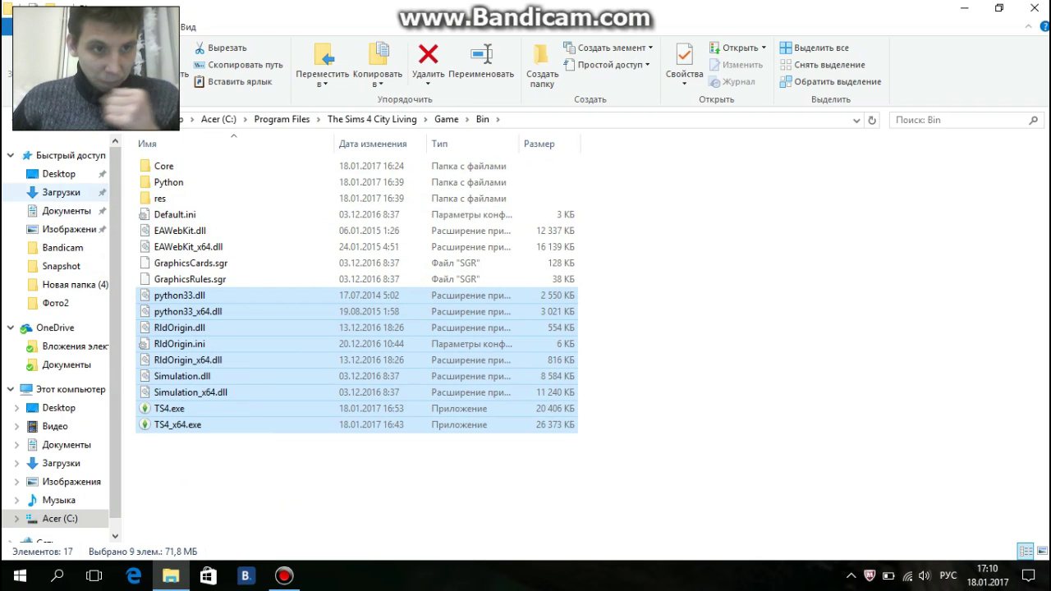
- Go to Downloads and open the The.Sims.4.City.Living.INTERNAL-RELOADED folder
left_click(59, 173)
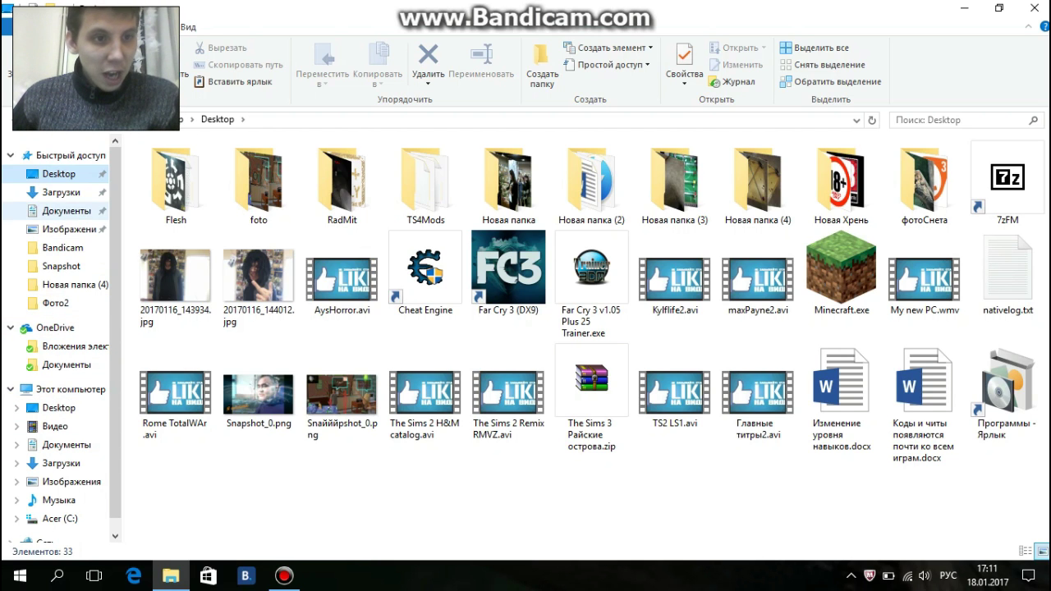
left_click(66, 210)
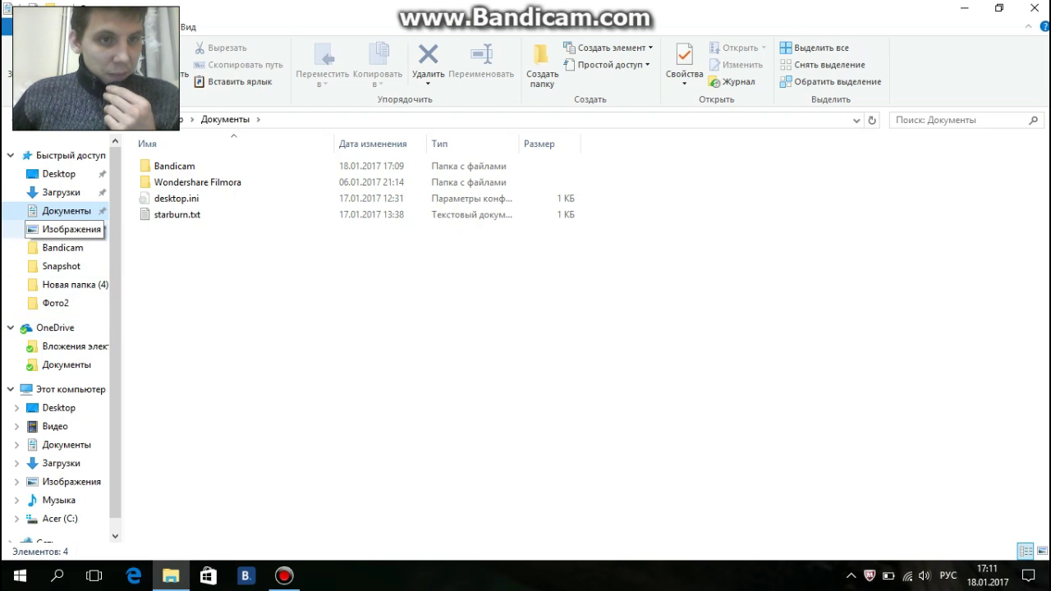
left_click(60, 192)
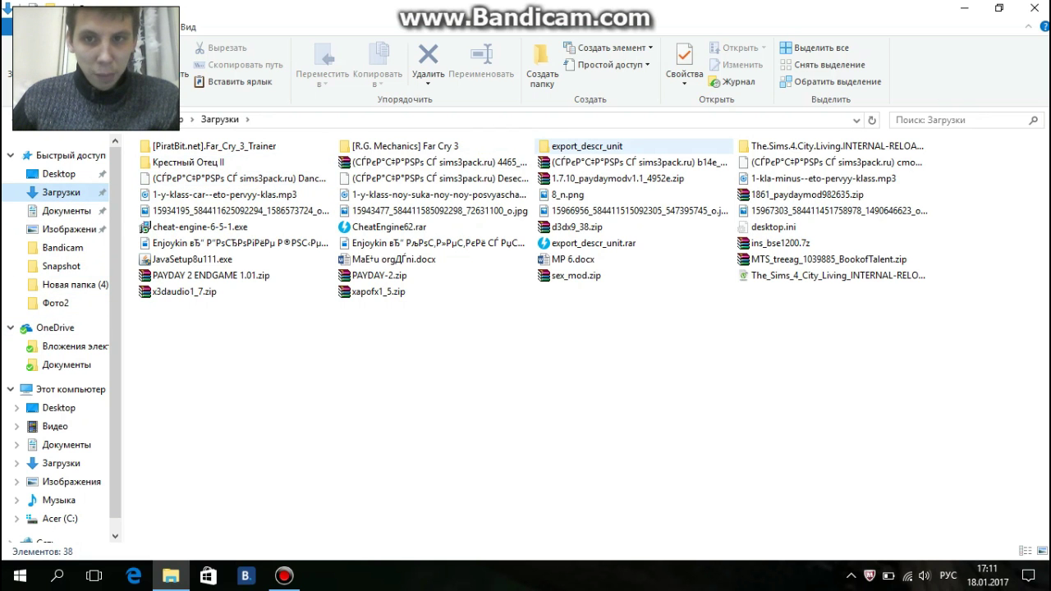
double_click(829, 145)
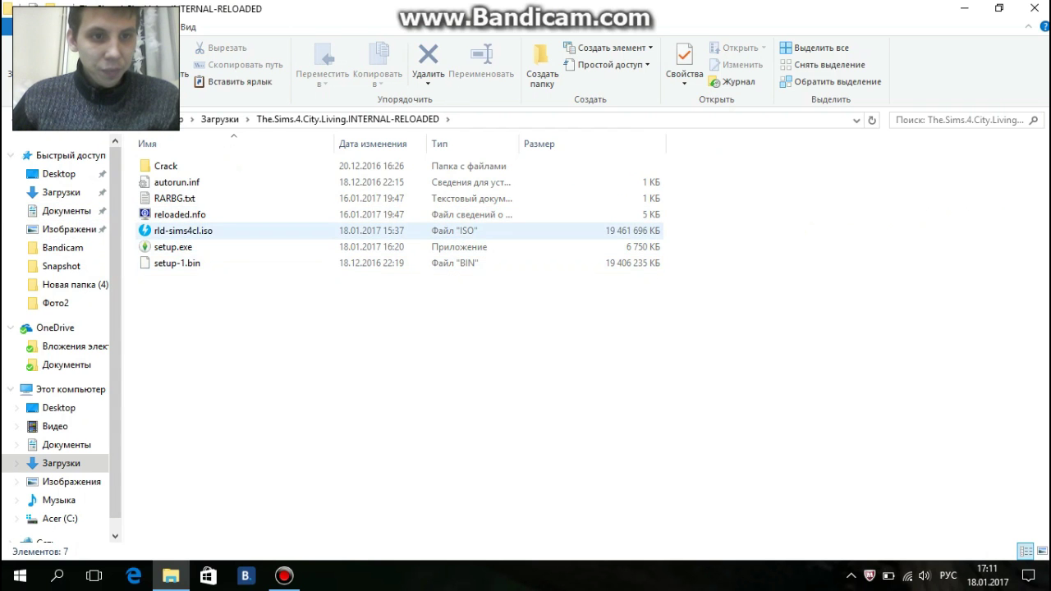
- Review the downloaded folder's contents, highlighting rld-sims4cl.iso, the setup files, autorun.inf and the Crack folder
left_click(183, 231)
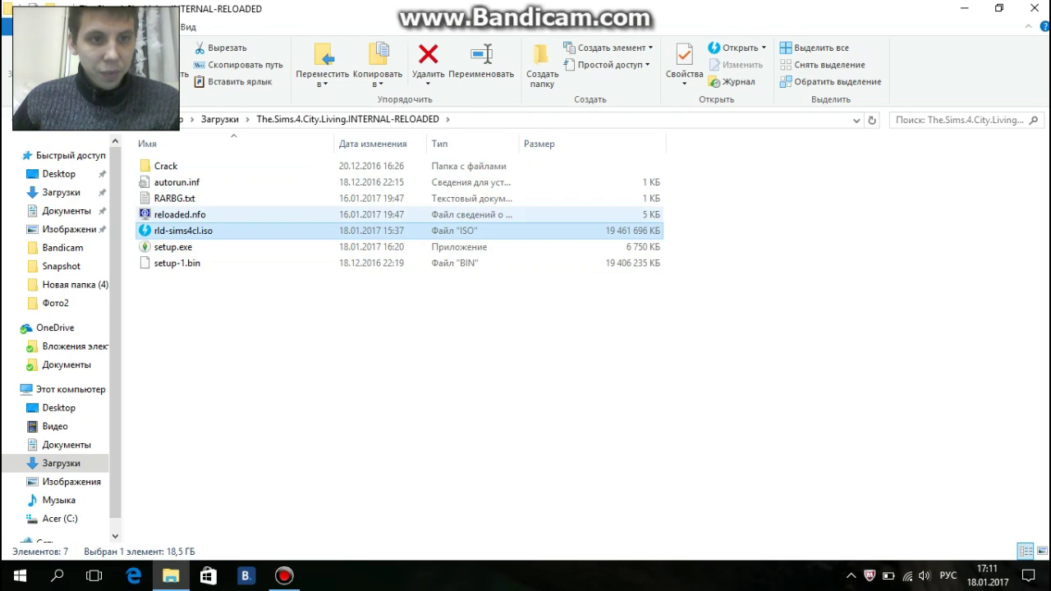
left_click(177, 263)
left_click_drag(181, 297, 150, 246)
left_click(176, 183)
left_click(165, 165)
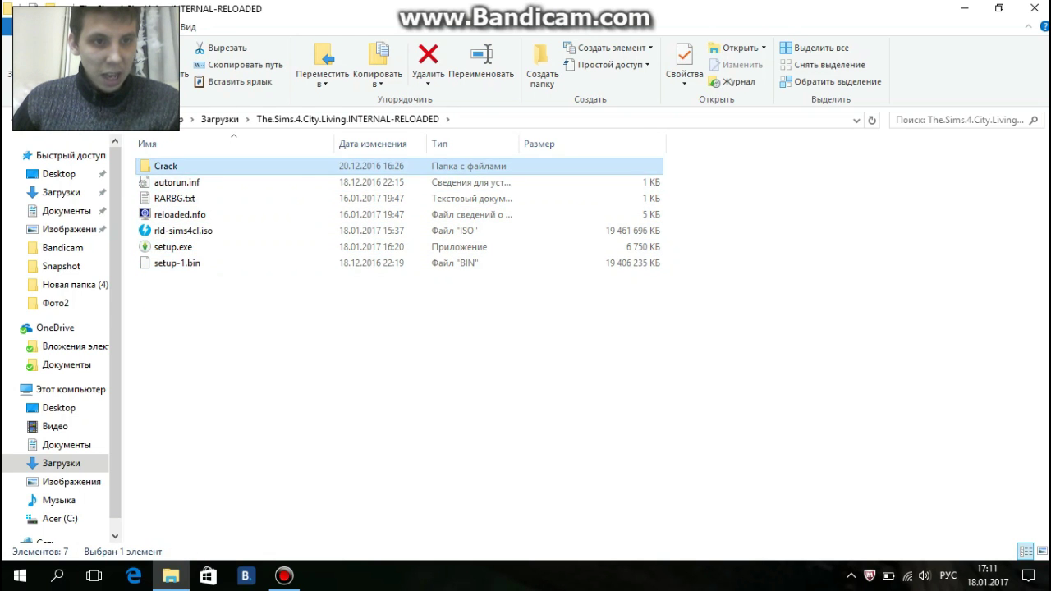
- Open Crack\Game\Bin, select all the crack files, and close the window
double_click(166, 166)
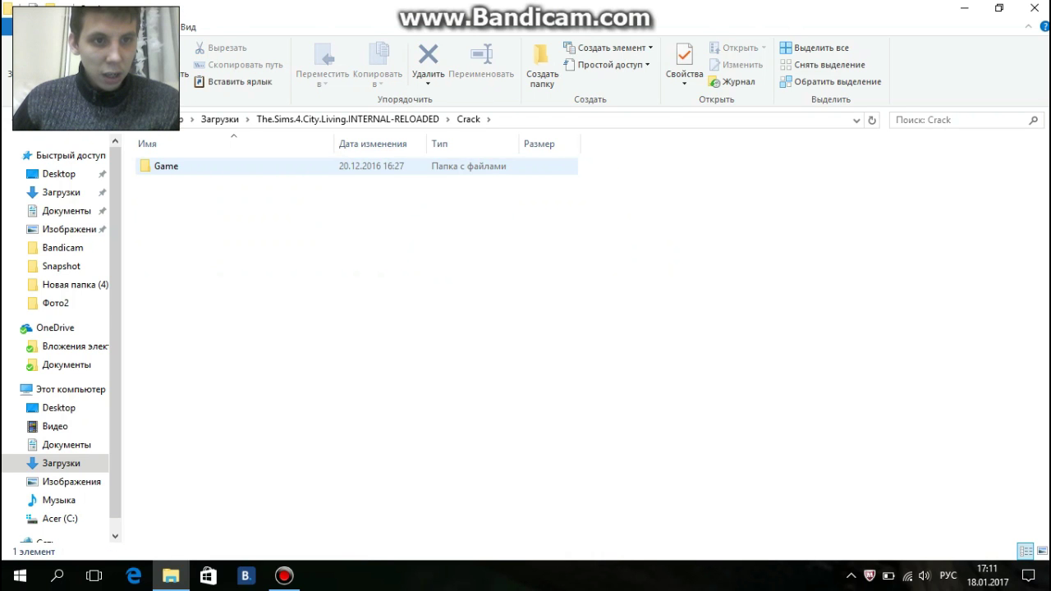
double_click(161, 166)
double_click(161, 166)
left_click_drag(274, 294, 168, 162)
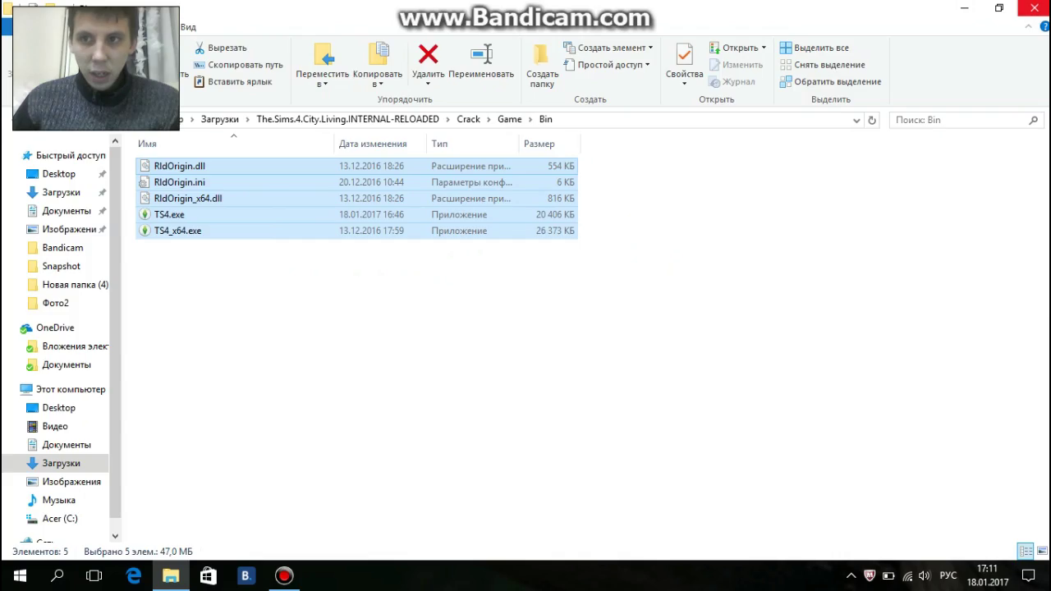
left_click(1034, 7)
- Reopen File Explorer, look through Program Files (x86) on drive C for the game folder, and return to the drive's root
left_click(170, 575)
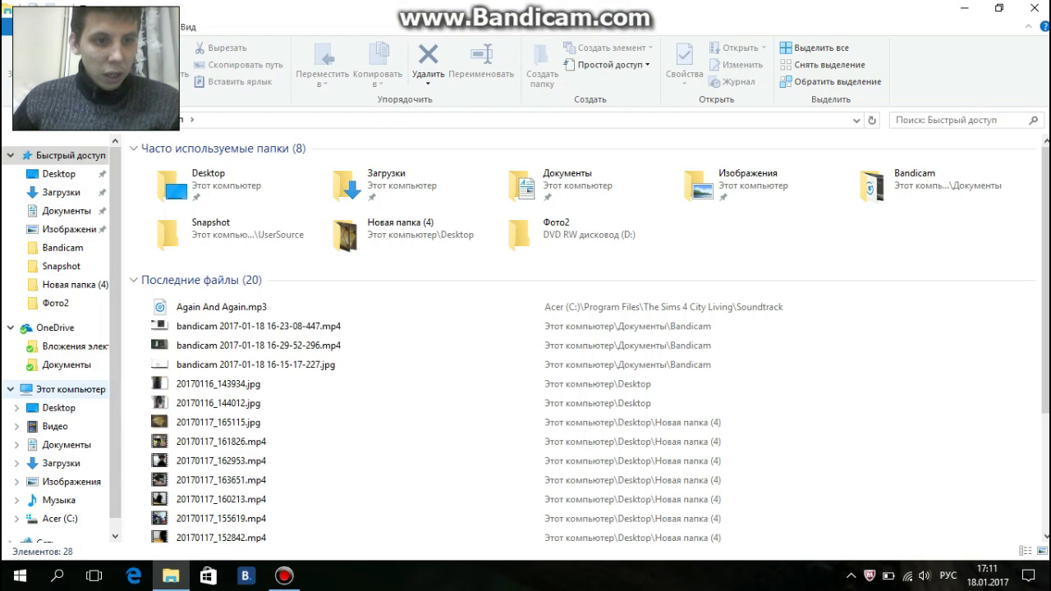
left_click(70, 389)
double_click(197, 283)
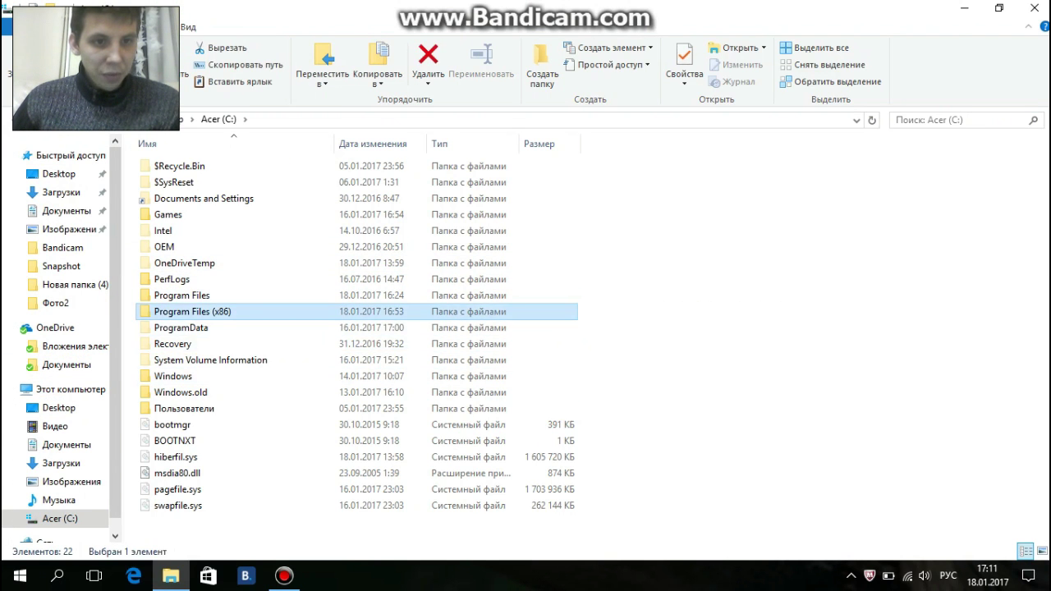
double_click(192, 311)
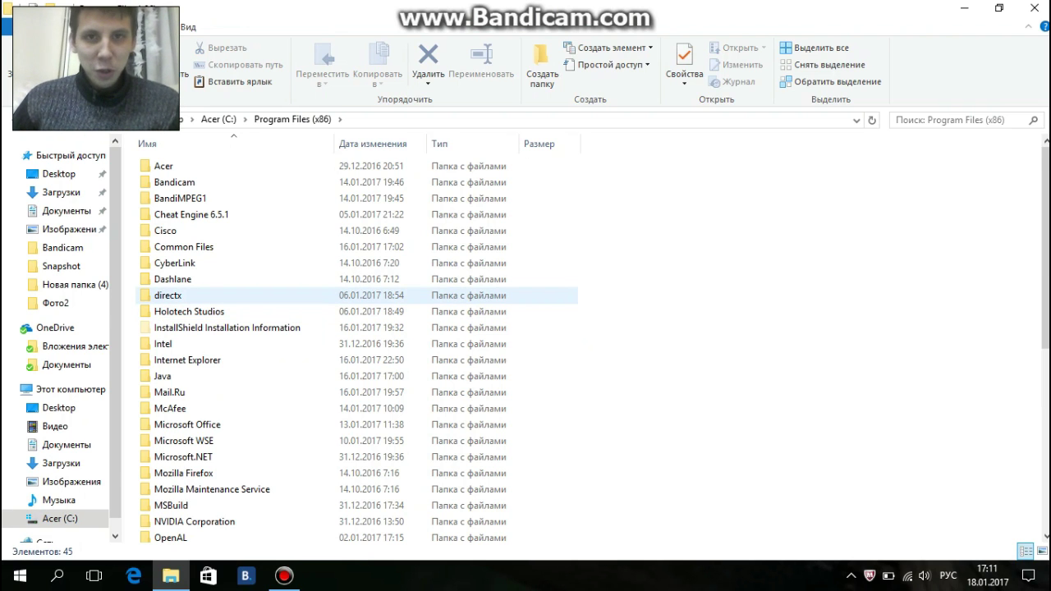
scroll(188, 299, "down", 1)
scroll(188, 336, "down", 1)
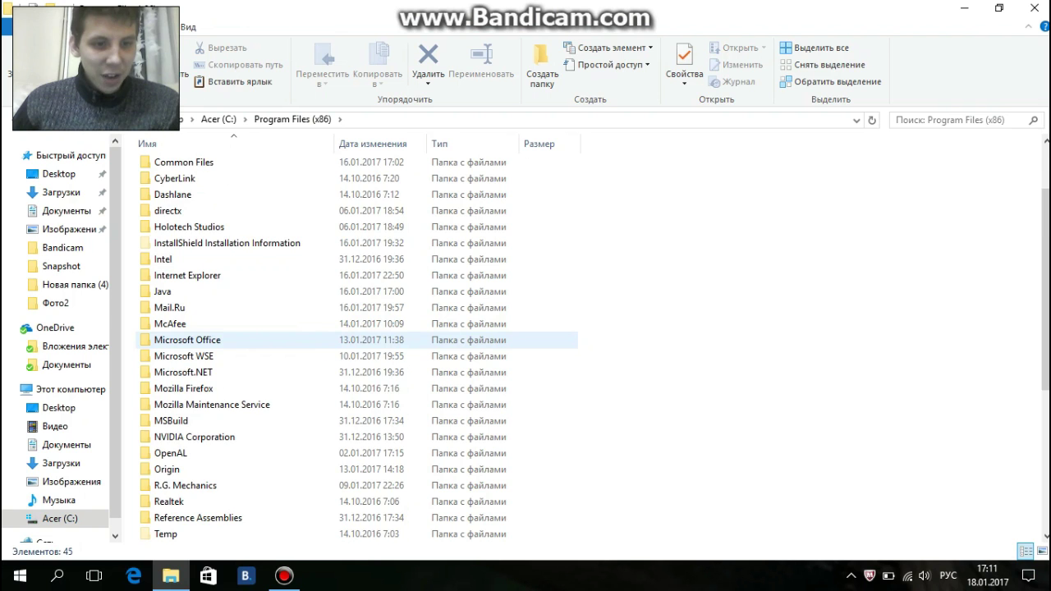
scroll(189, 333, "down", 5)
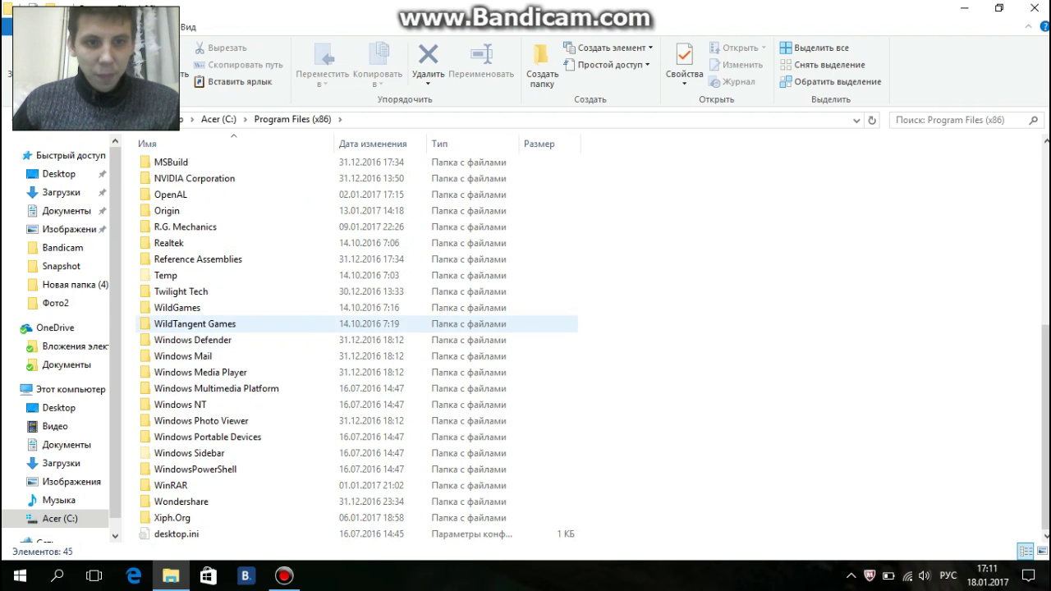
scroll(189, 323, "up", 5)
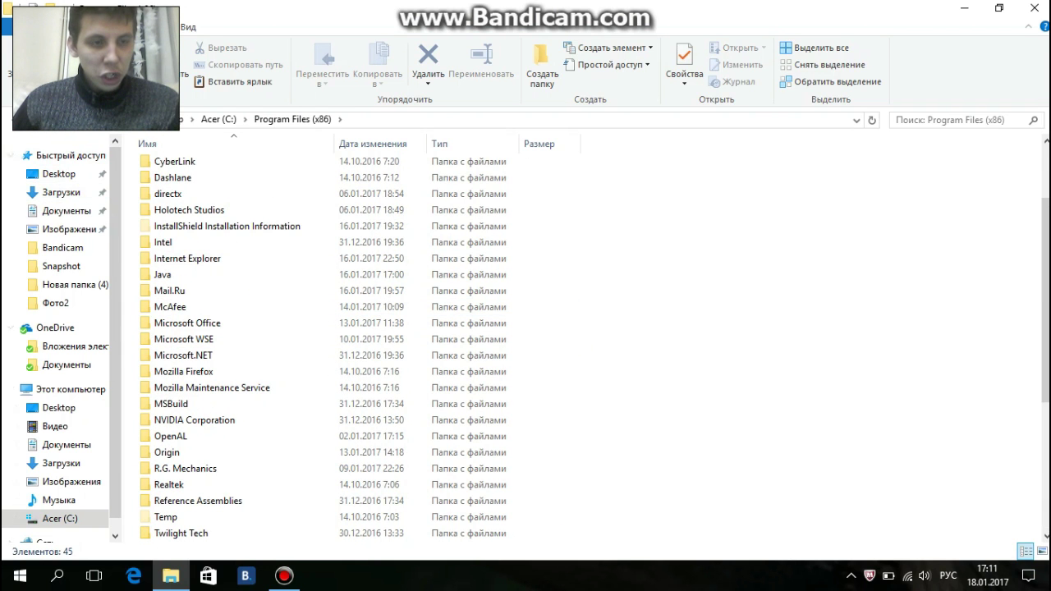
key("alt+Left")
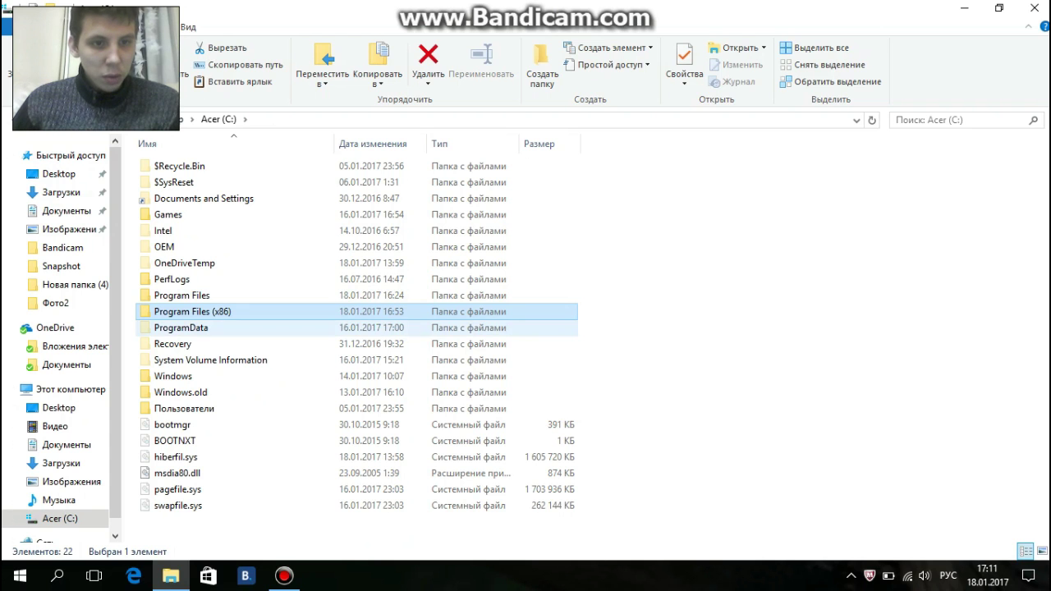
- Open the The Sims 4 City Living folder in Program Files on drive C
double_click(182, 295)
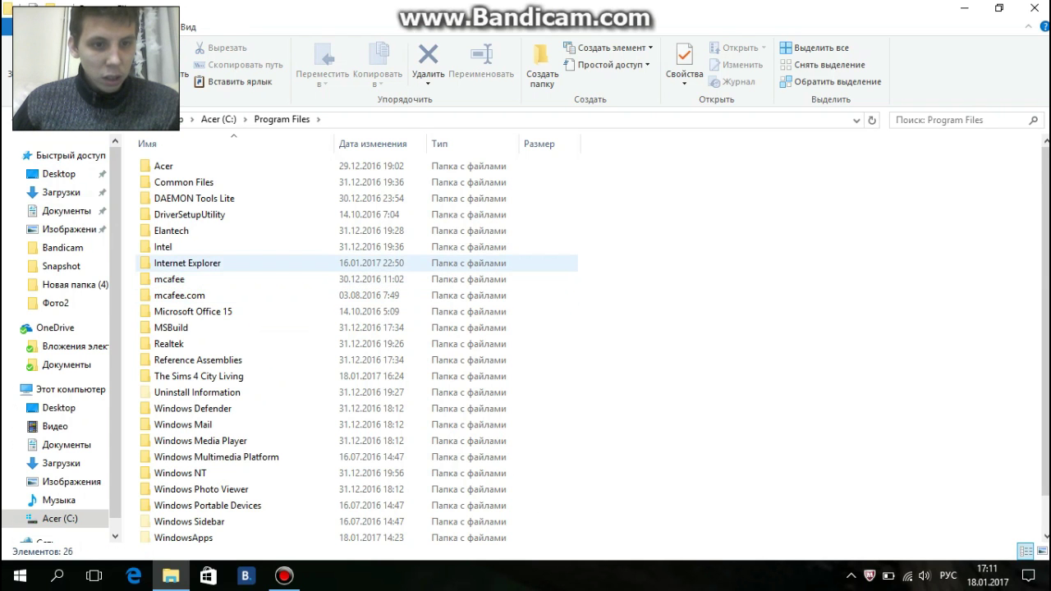
scroll(271, 263, "down", 1)
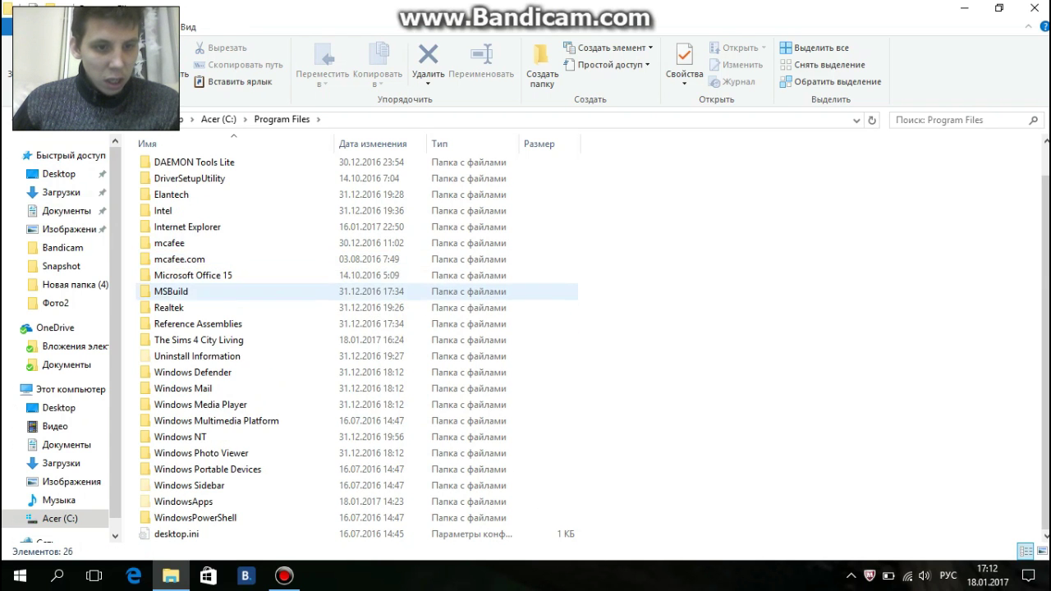
scroll(197, 336, "up", 1)
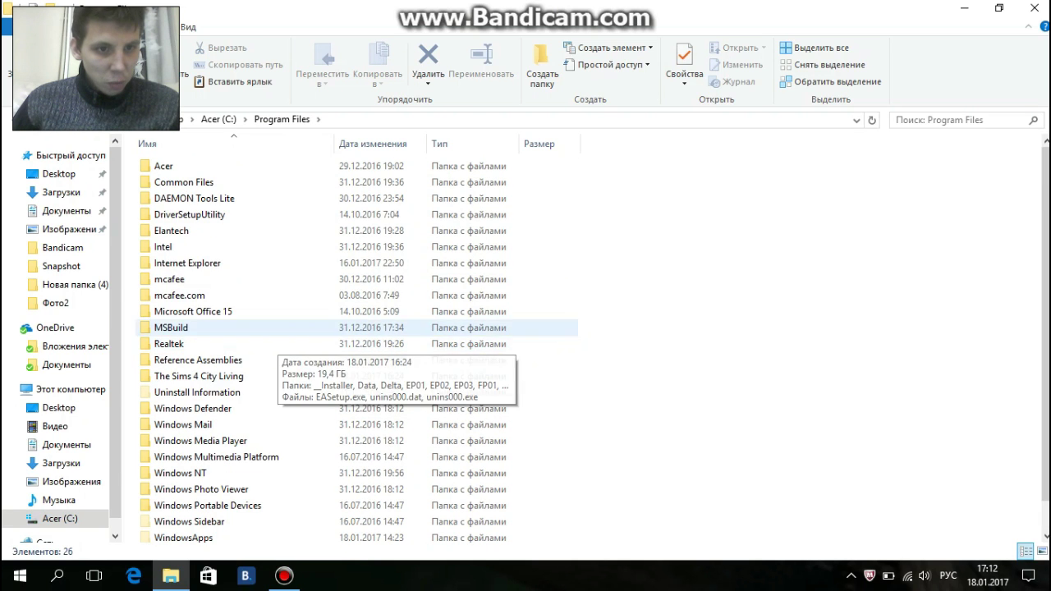
left_click(199, 376)
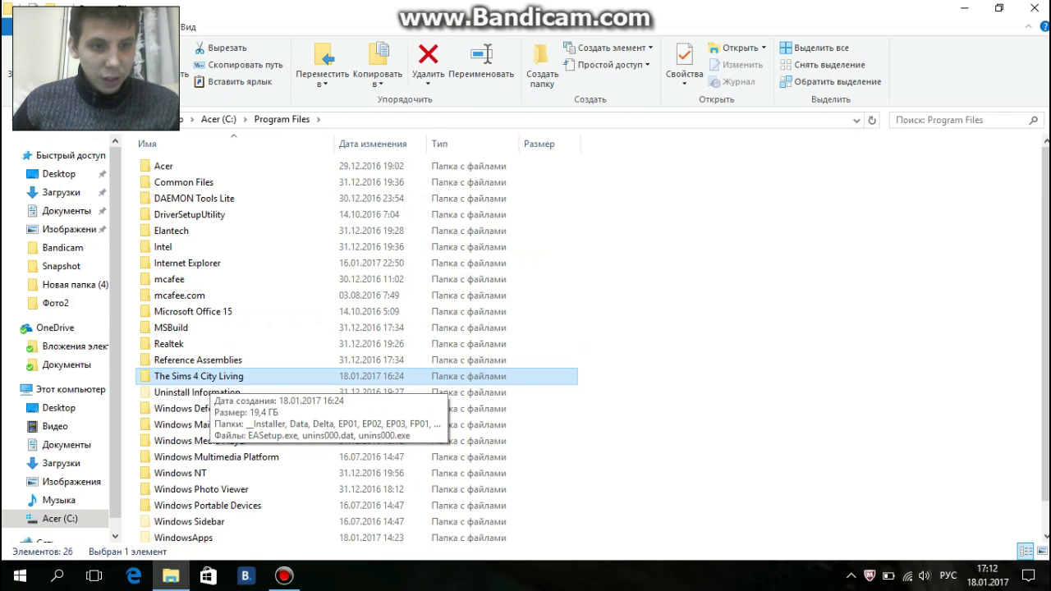
double_click(201, 379)
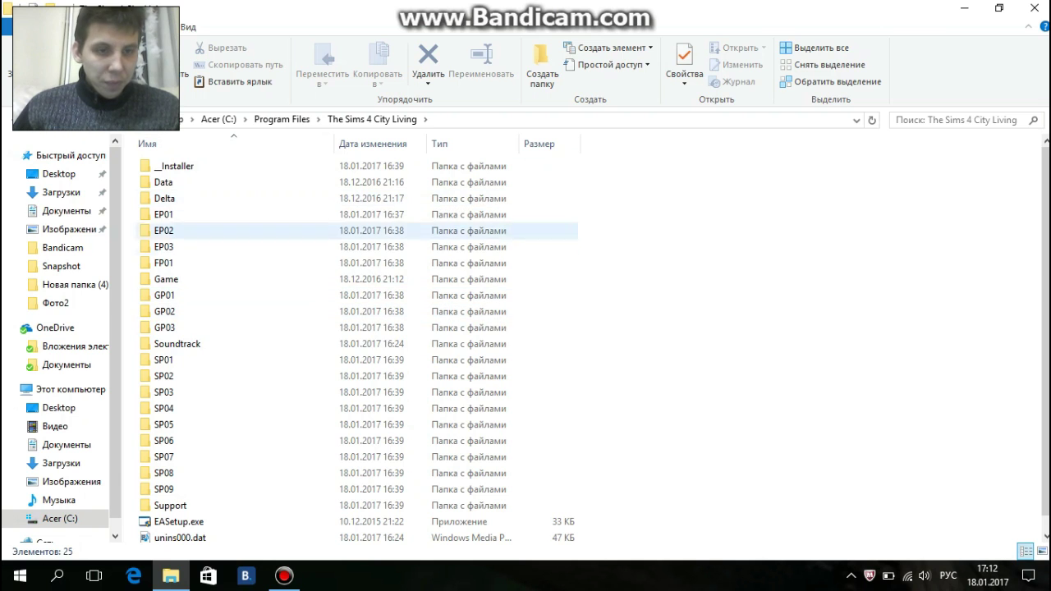
- Open the game's Game\Bin folder and highlight TS4.exe, then clear the selection
scroll(246, 344, "down", 1)
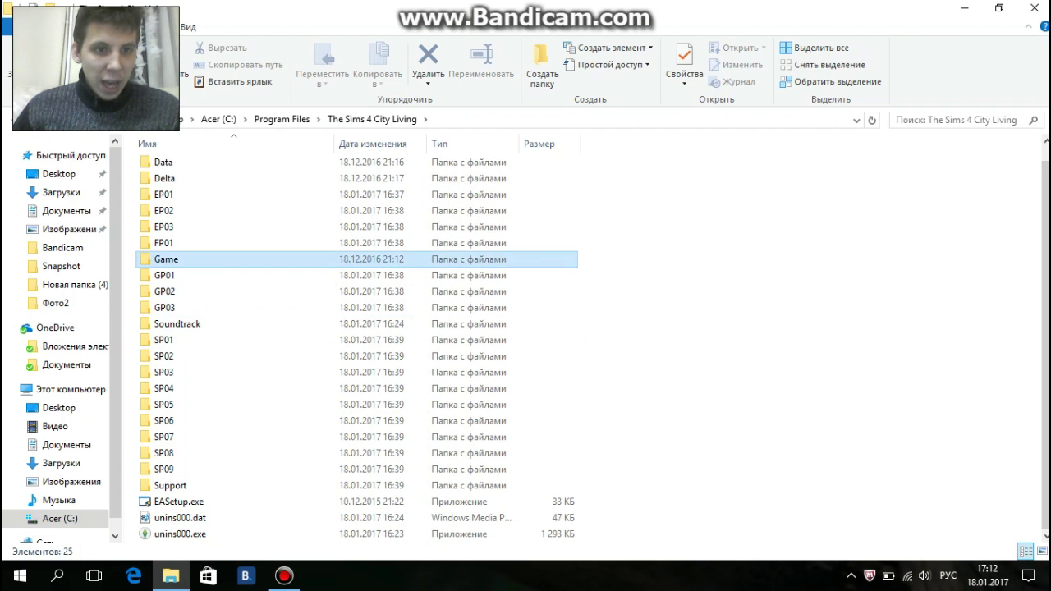
double_click(247, 258)
double_click(246, 166)
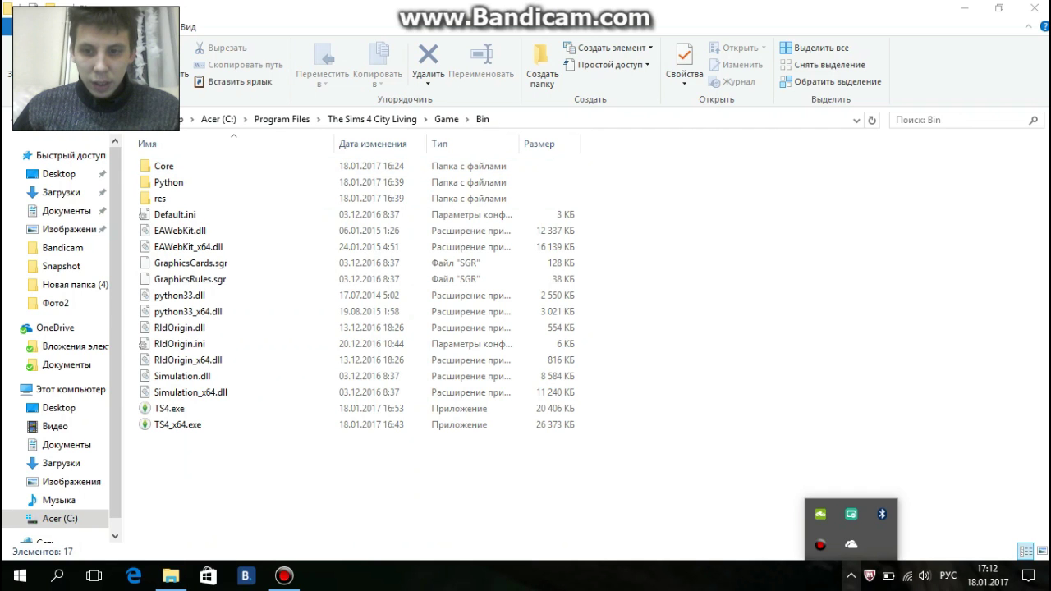
left_click(169, 408)
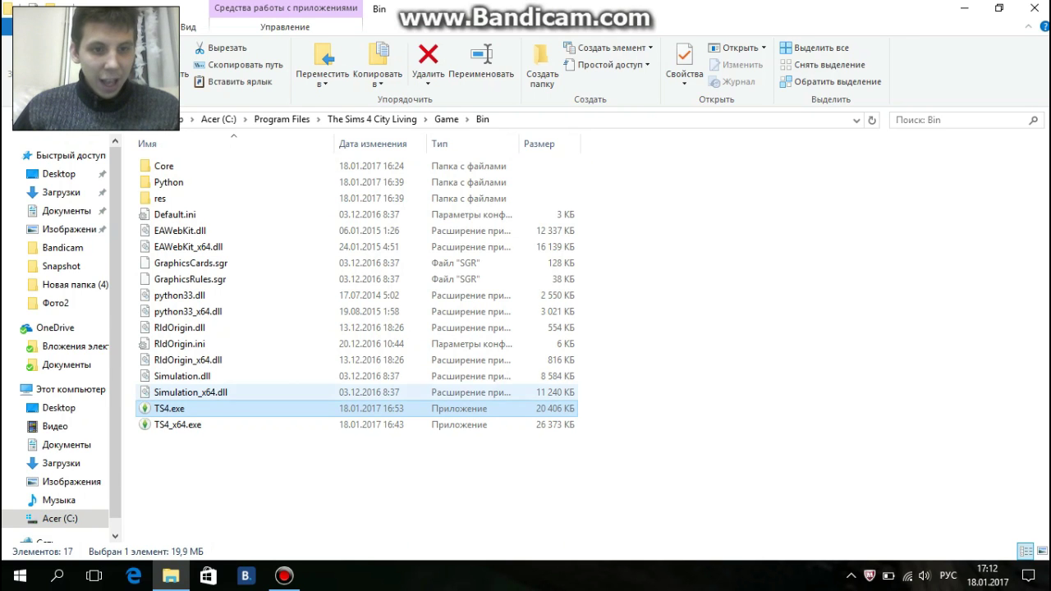
left_click(624, 393)
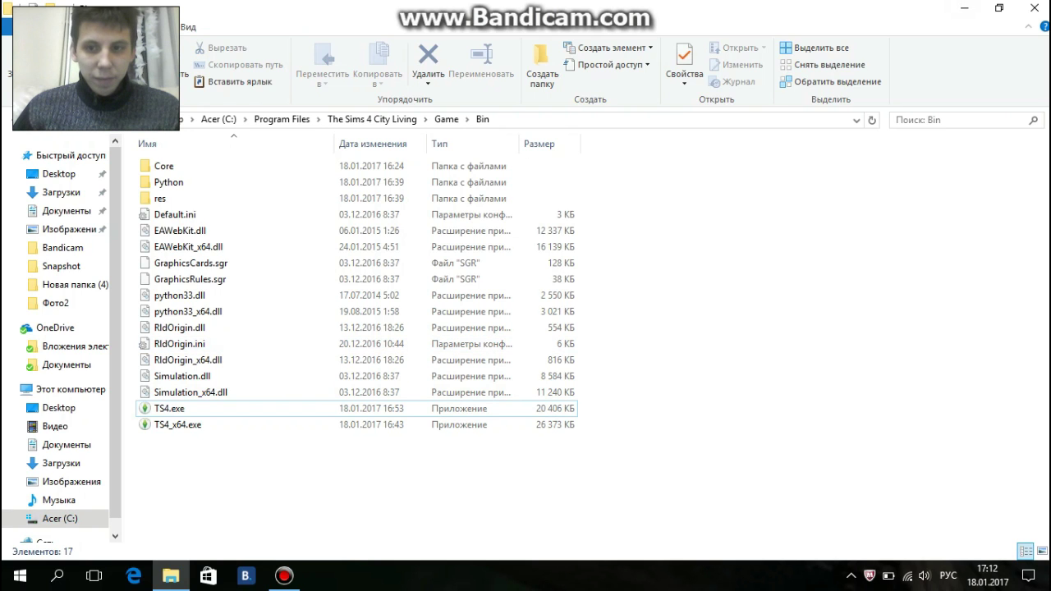
- Launch the game from TS4_x64.exe in the Bin folder and dismiss the unrecognized video card notice
left_click(850, 576)
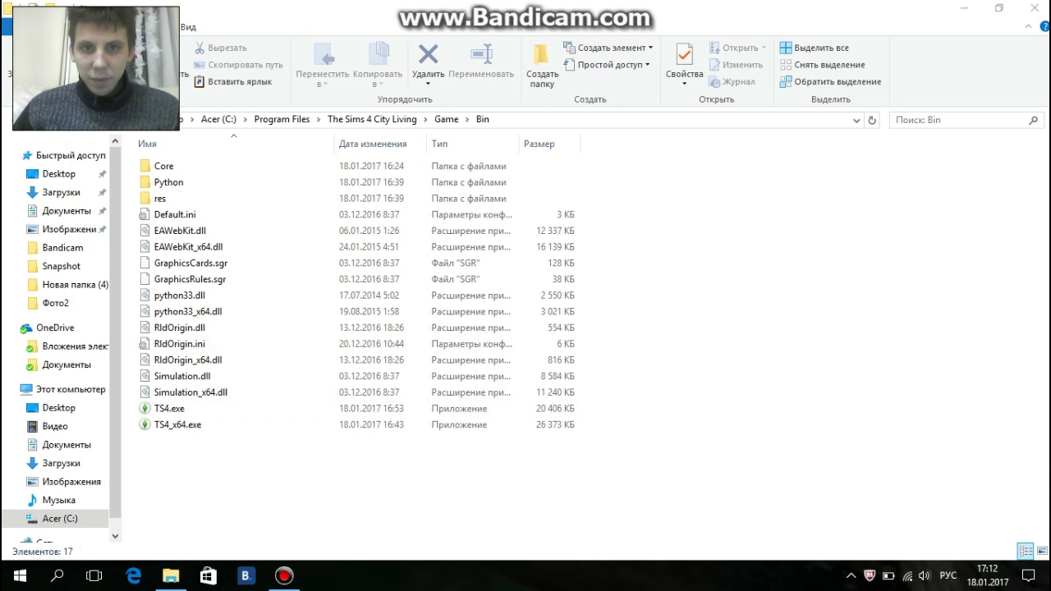
left_click(177, 424)
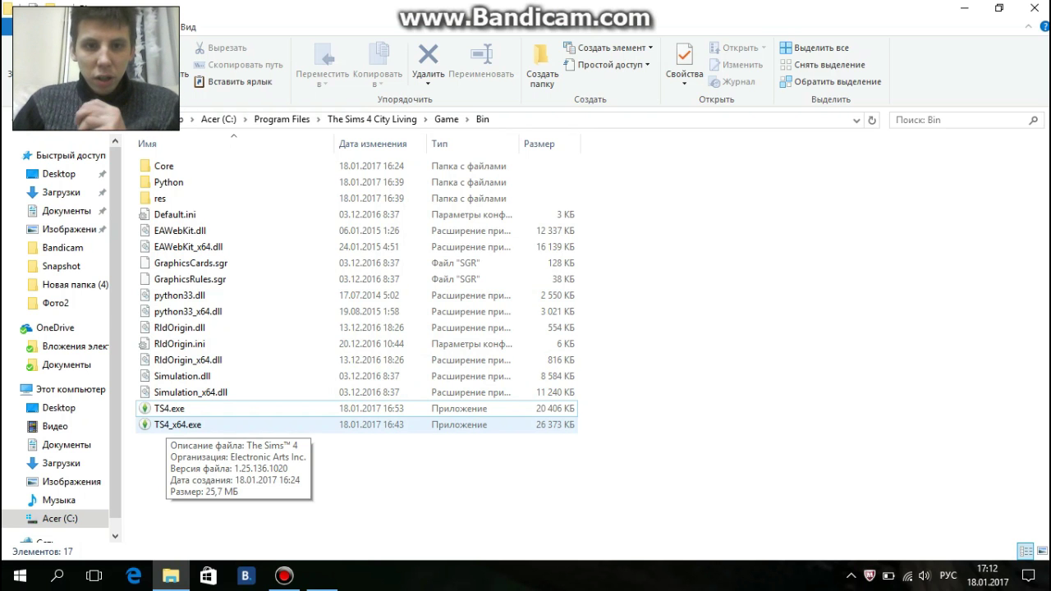
double_click(168, 424)
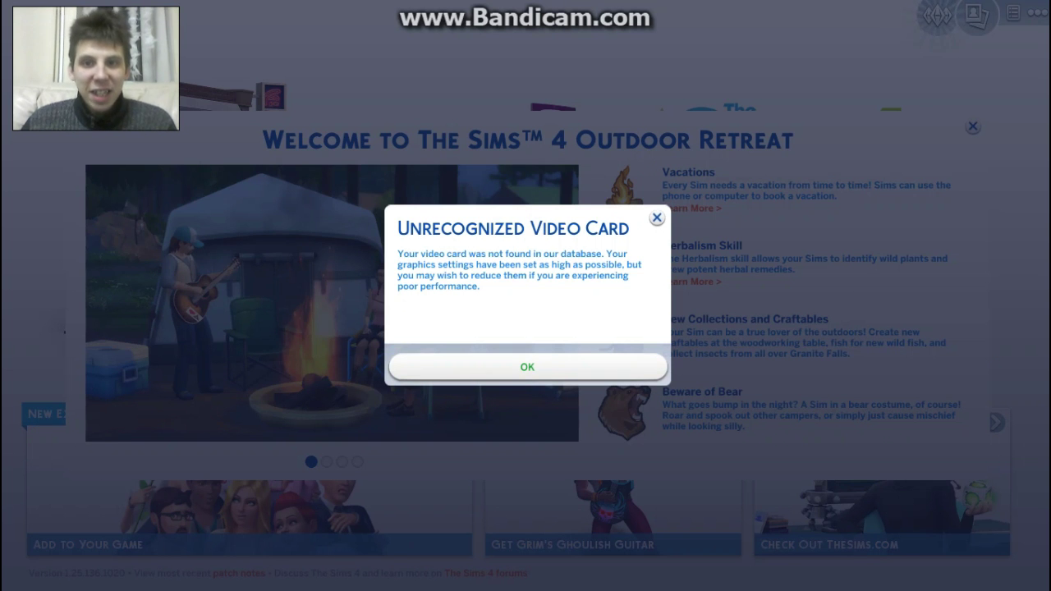
left_click(527, 367)
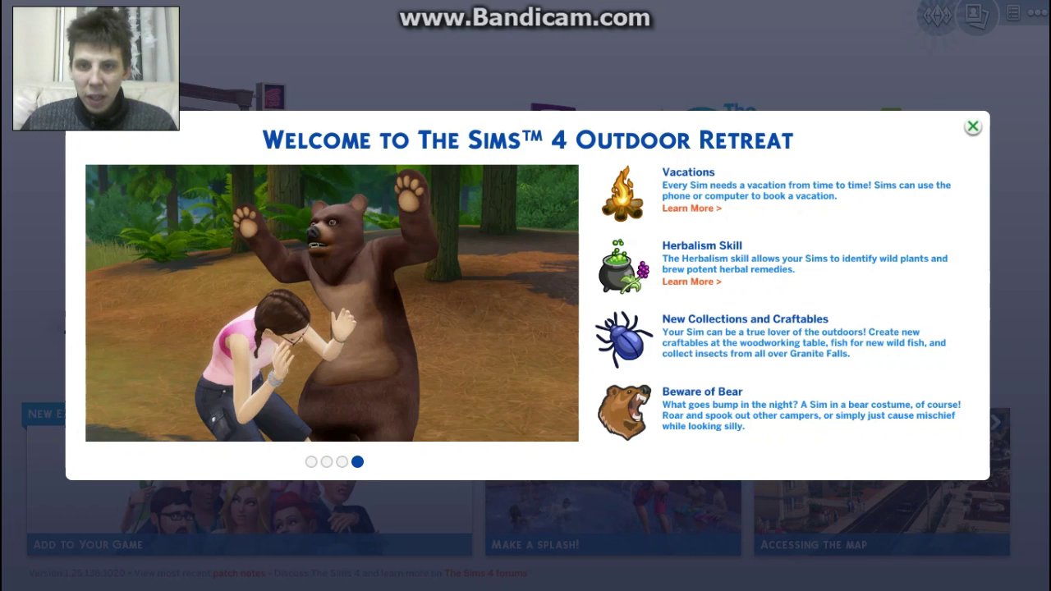
- Dismiss the Outdoor Retreat, Get to Work, Luxury Party Stuff, Perfect Patio Stuff and Spa Day welcome windows
left_click(972, 125)
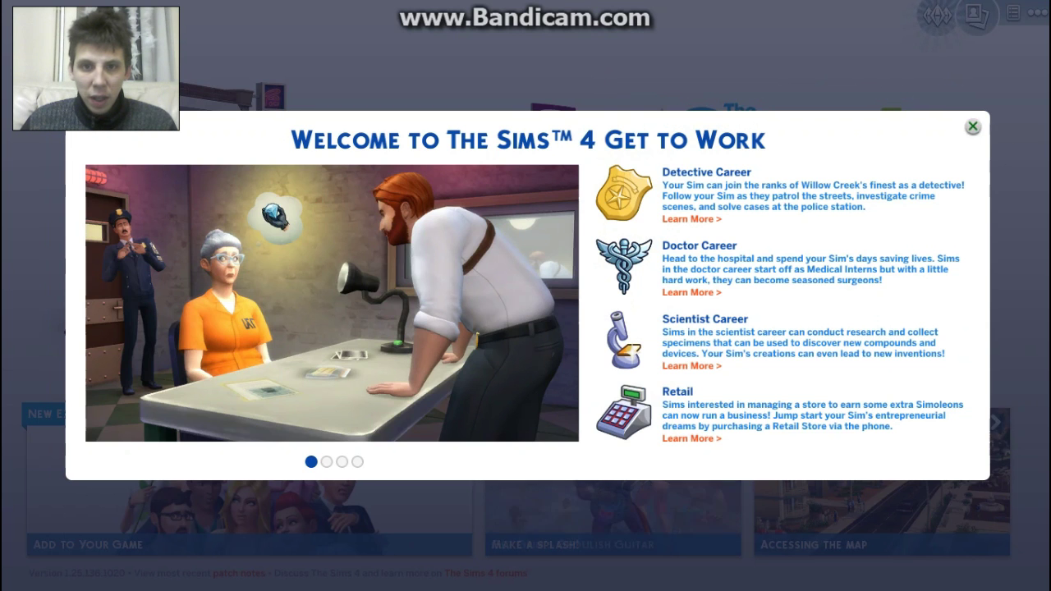
left_click(972, 126)
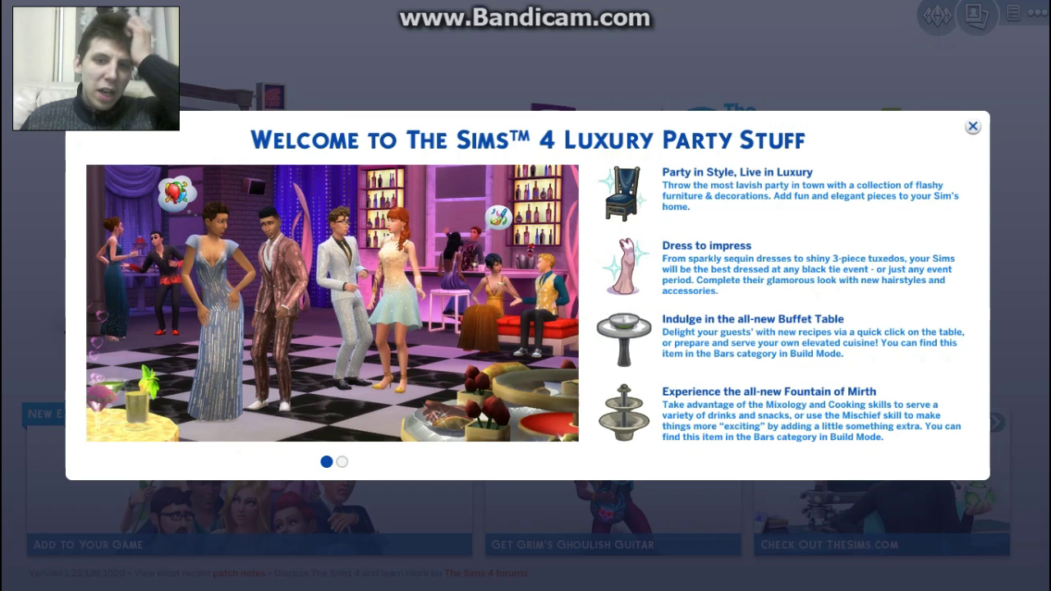
left_click(342, 461)
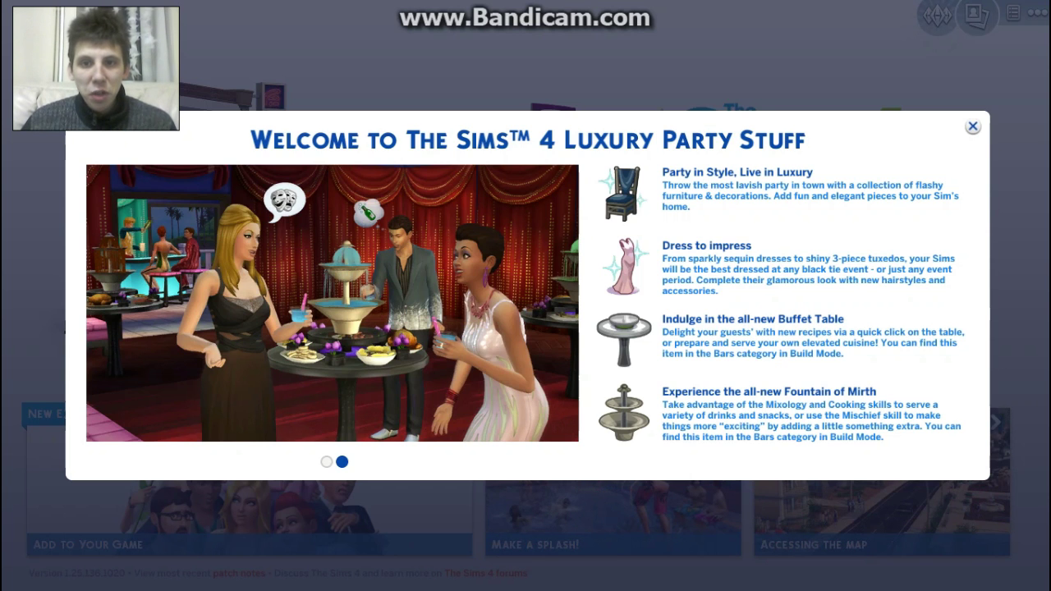
left_click(972, 125)
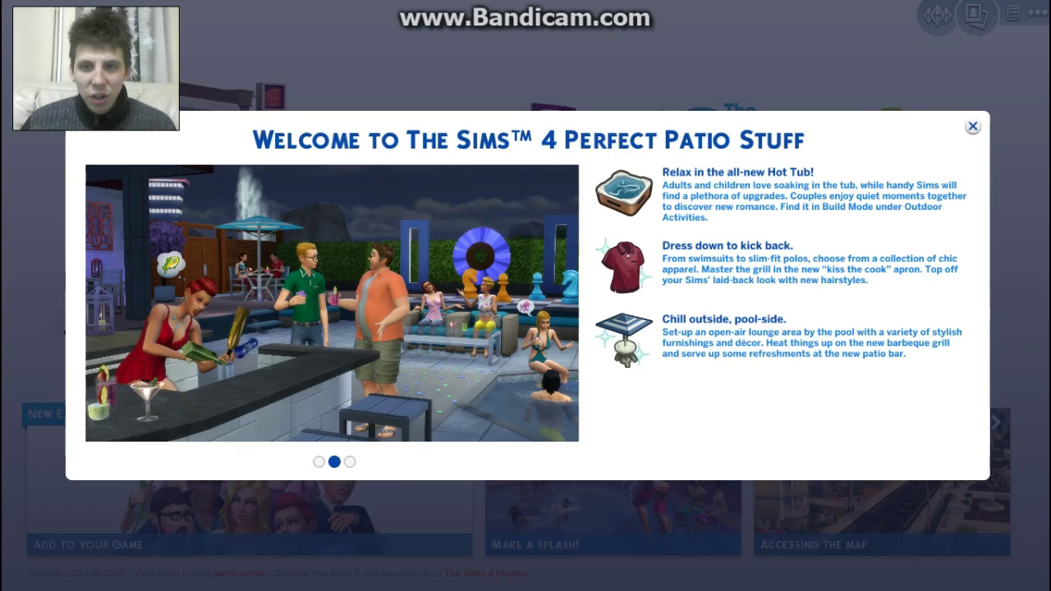
left_click(972, 125)
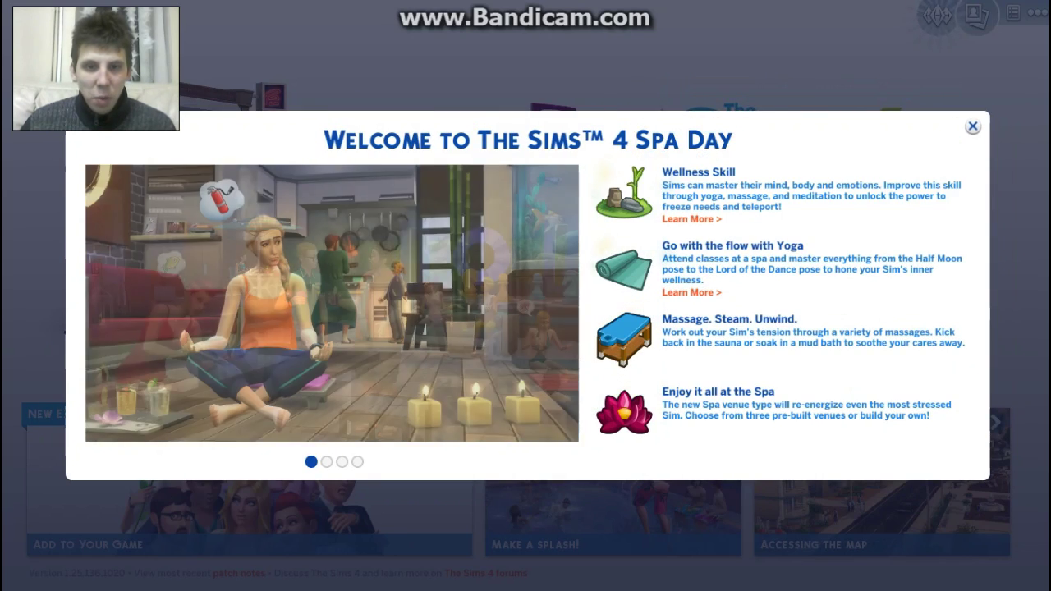
left_click(972, 125)
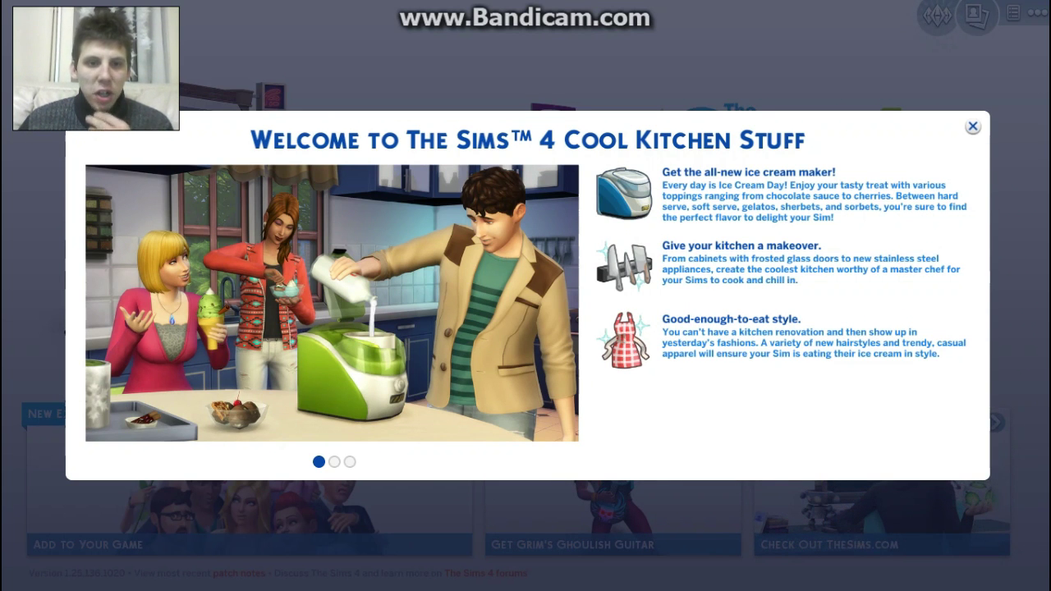
- Dismiss the Cool Kitchen, Spooky, Get Together, Movie Hangout, Romantic Garden and Kids Room welcome windows
left_click(972, 127)
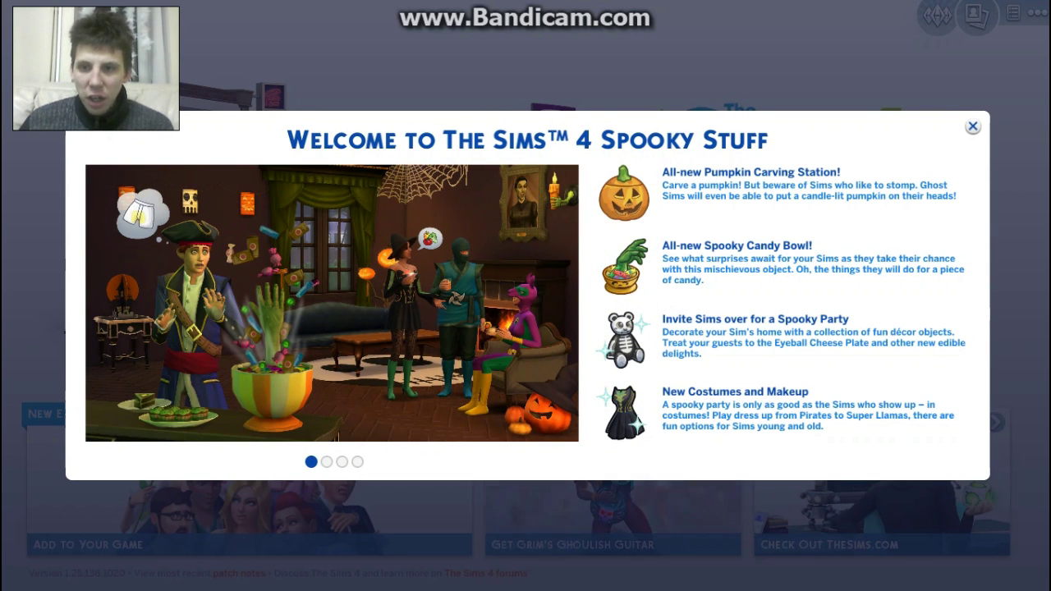
left_click(973, 127)
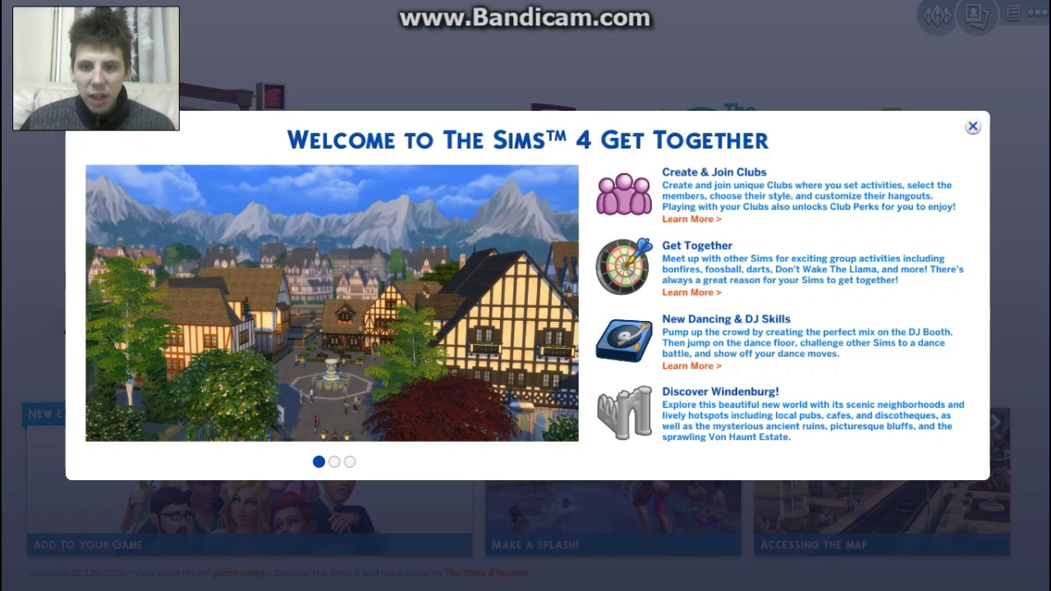
left_click(972, 127)
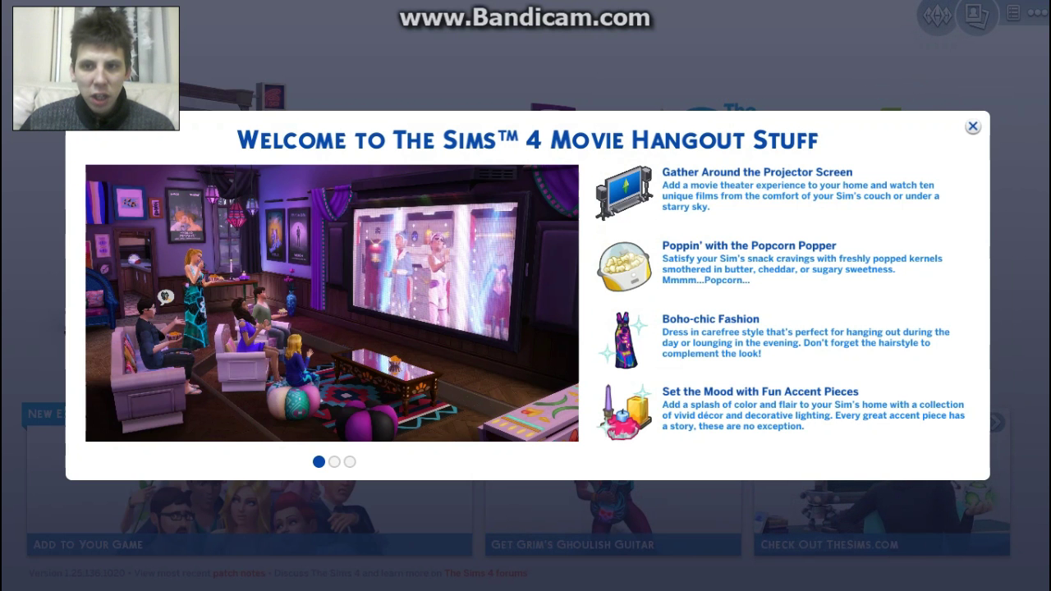
left_click(972, 126)
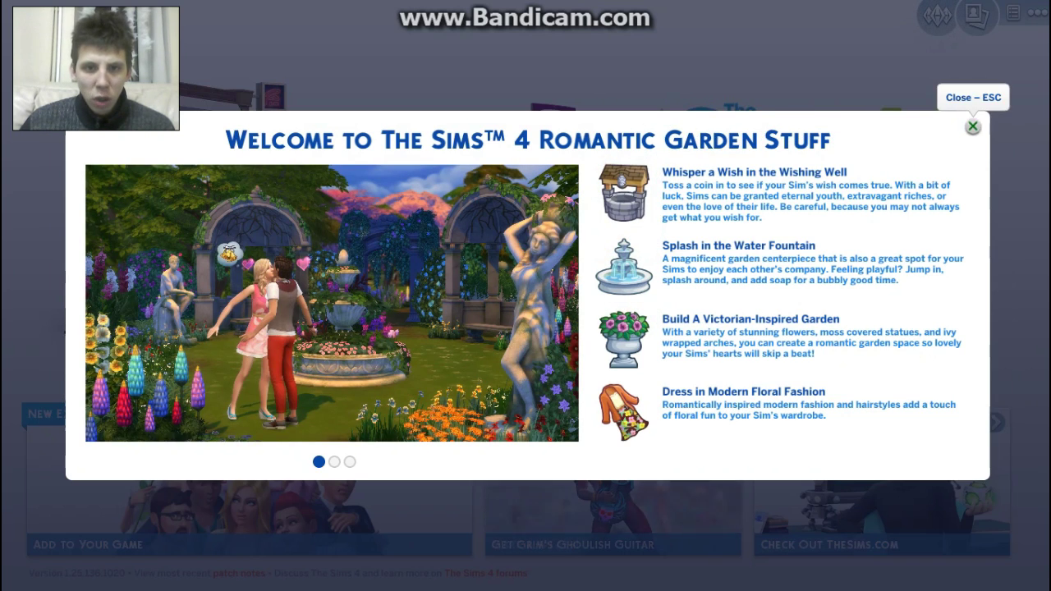
left_click(971, 126)
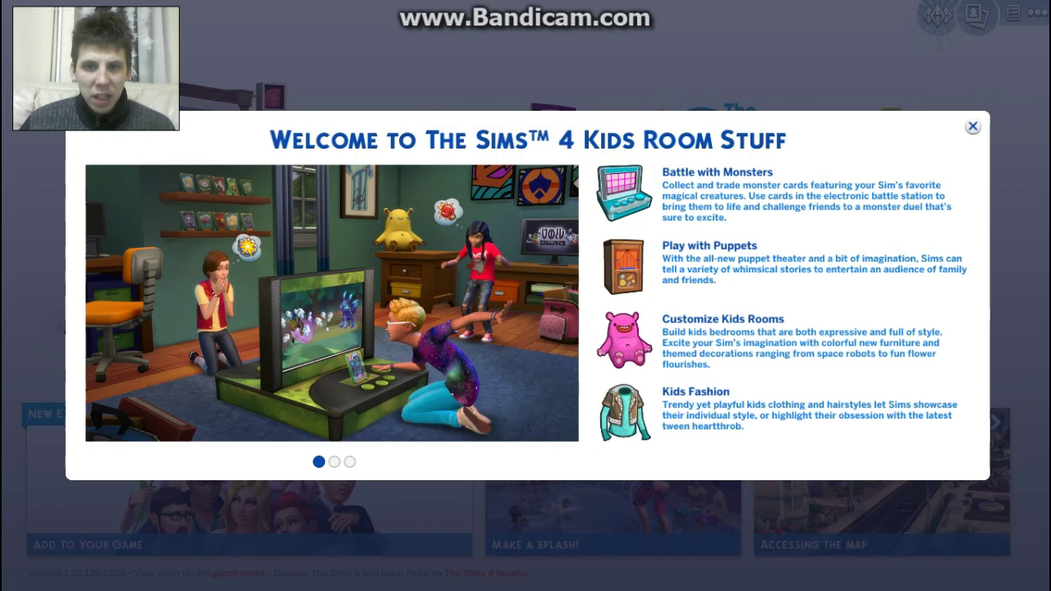
left_click(972, 126)
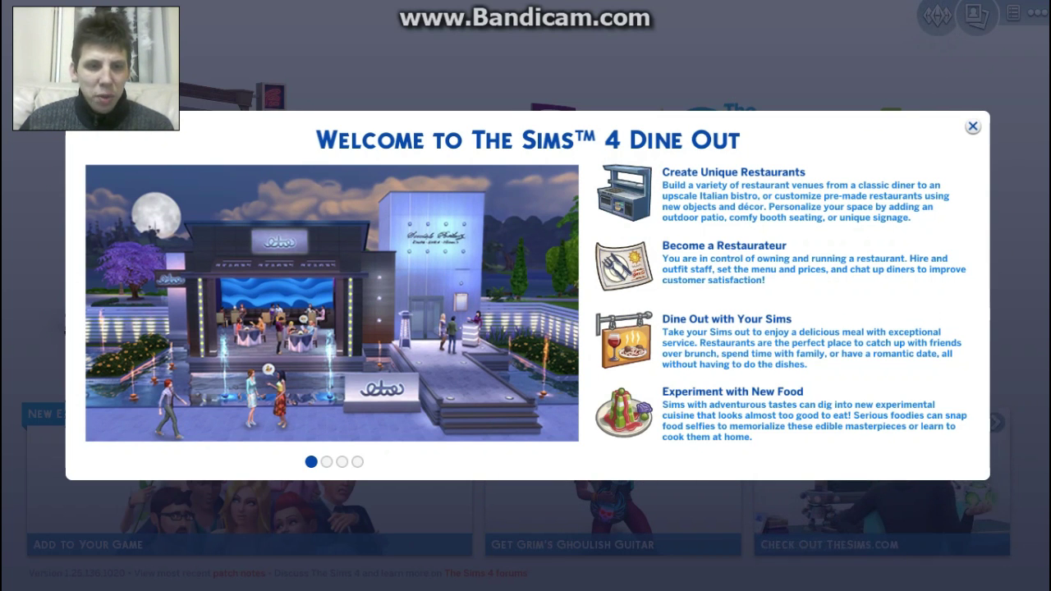
- Browse the Dine Out pictures and dismiss the Dine Out, Backyard Stuff, City Living and Vintage Glamour Stuff welcome windows
left_click(325, 461)
left_click(342, 461)
left_click(357, 461)
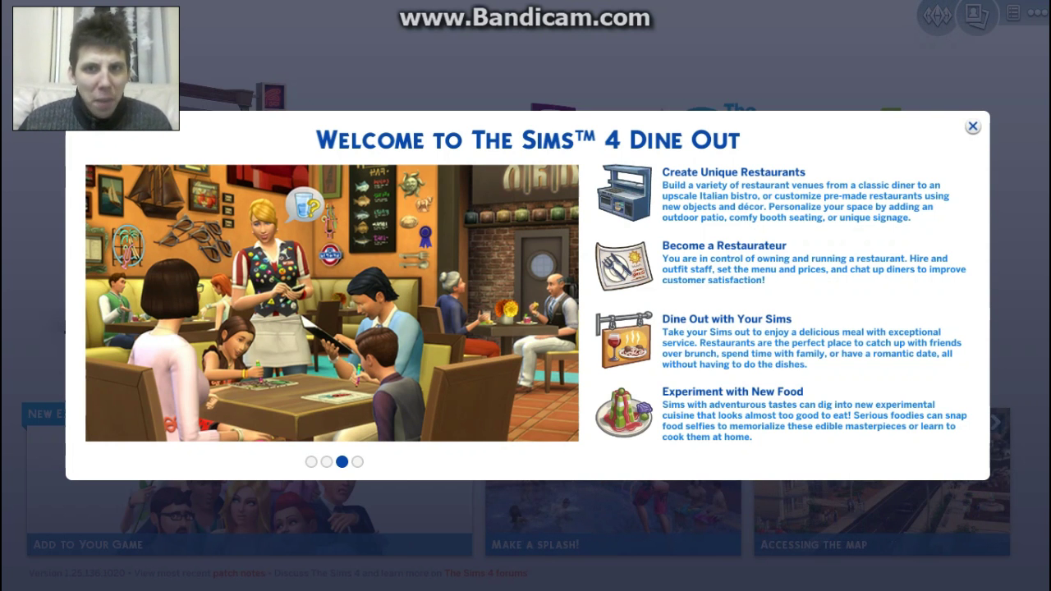
left_click(972, 126)
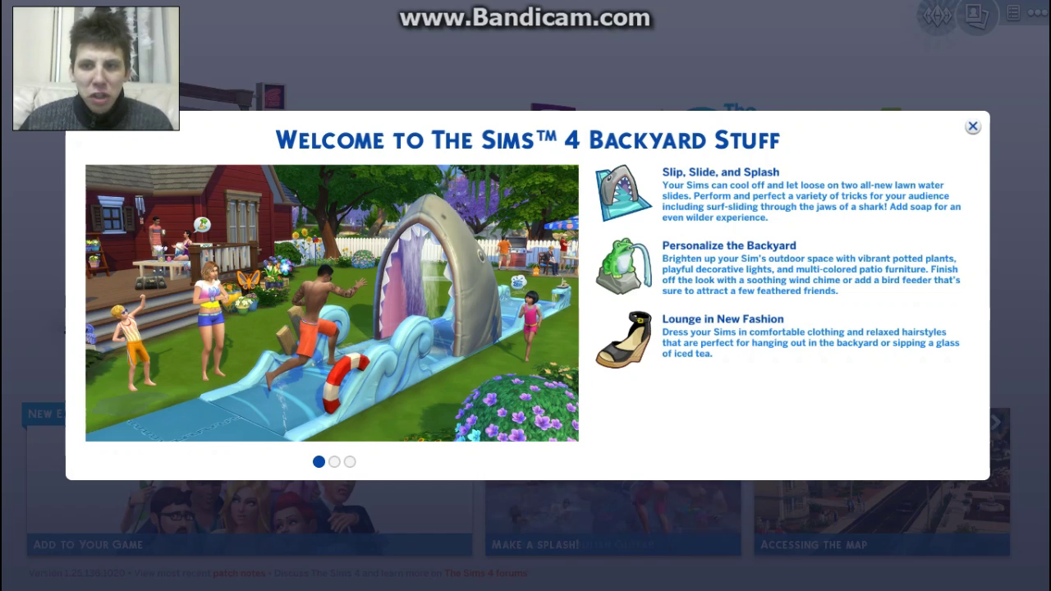
left_click(971, 126)
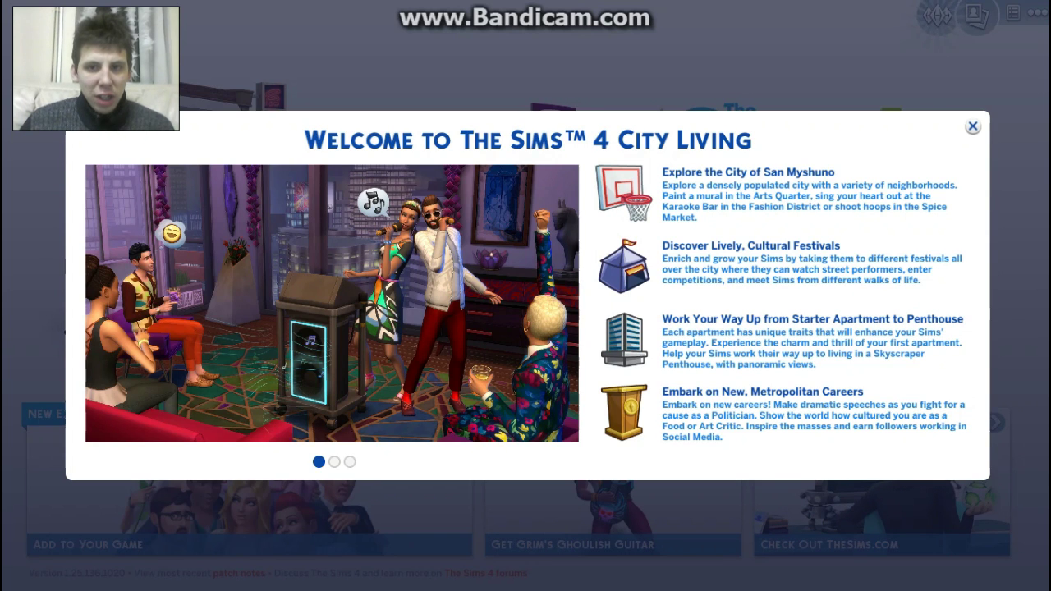
left_click(972, 126)
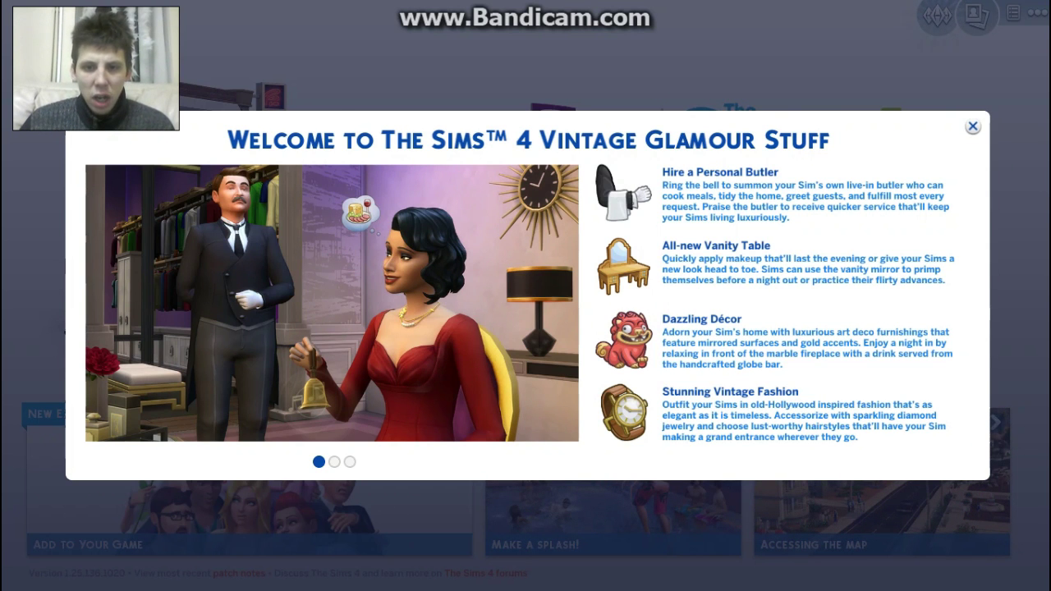
key("Escape")
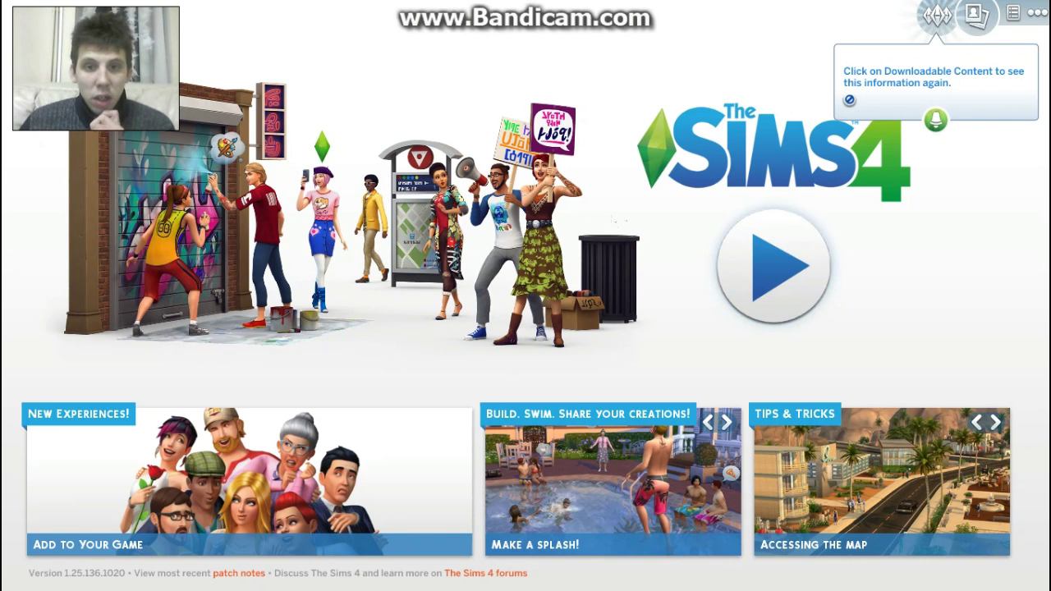
- Start a new game with the Create a Sim tutorial and exit back to the main menu
left_click(773, 275)
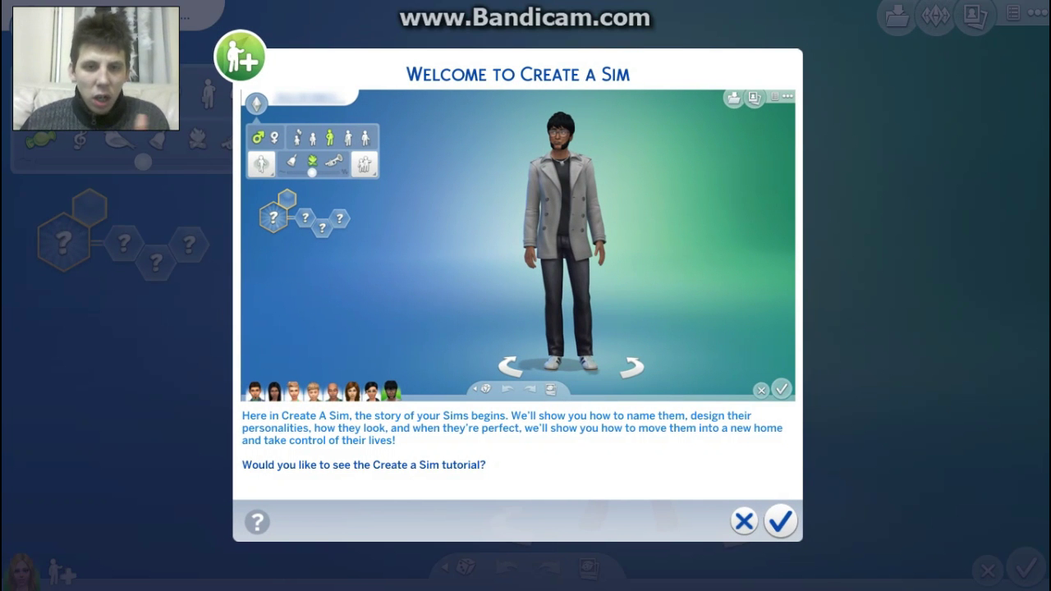
left_click(779, 521)
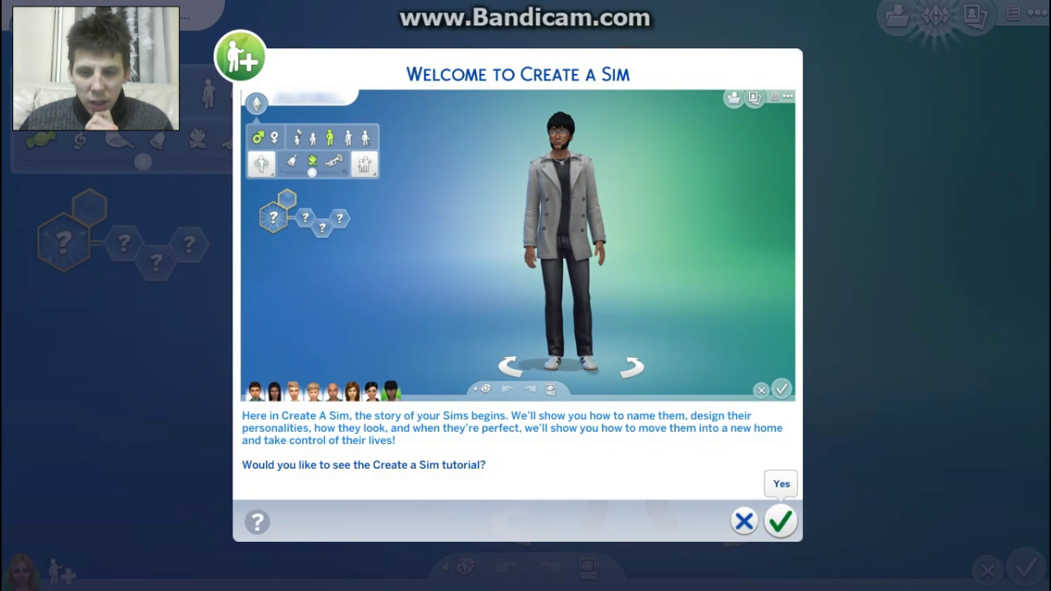
left_click(748, 504)
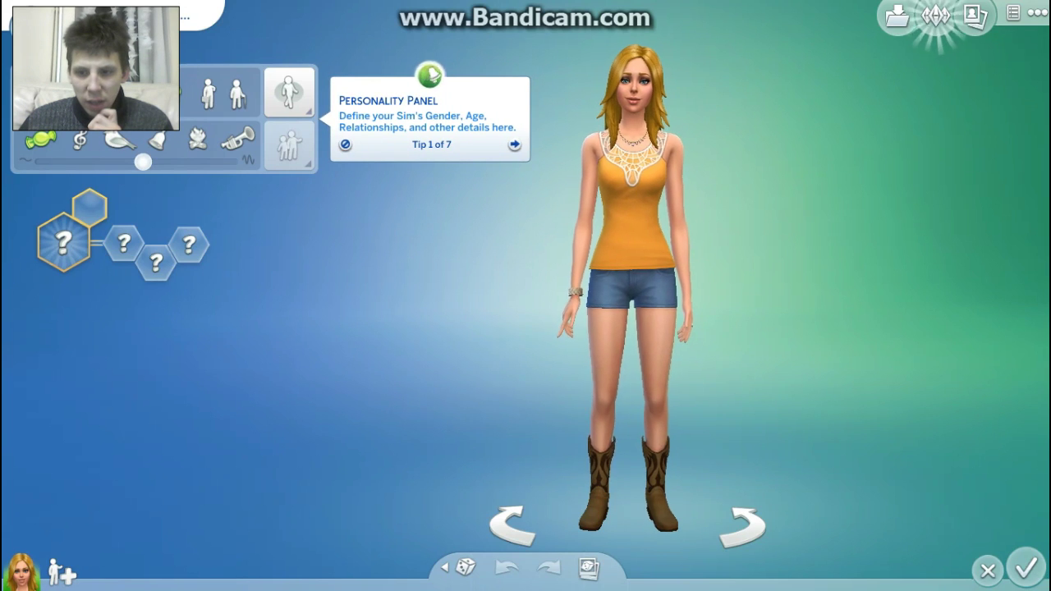
key("Escape")
left_click(525, 350)
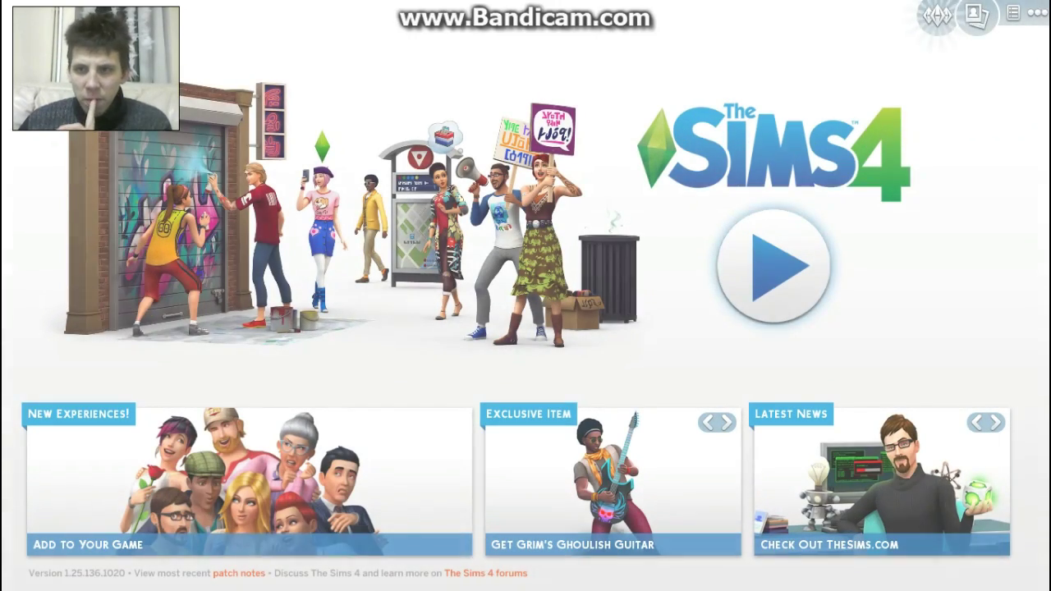
- Set the game's graphics quality to Ultra, apply the change and acknowledge the restart notice
left_click(1036, 12)
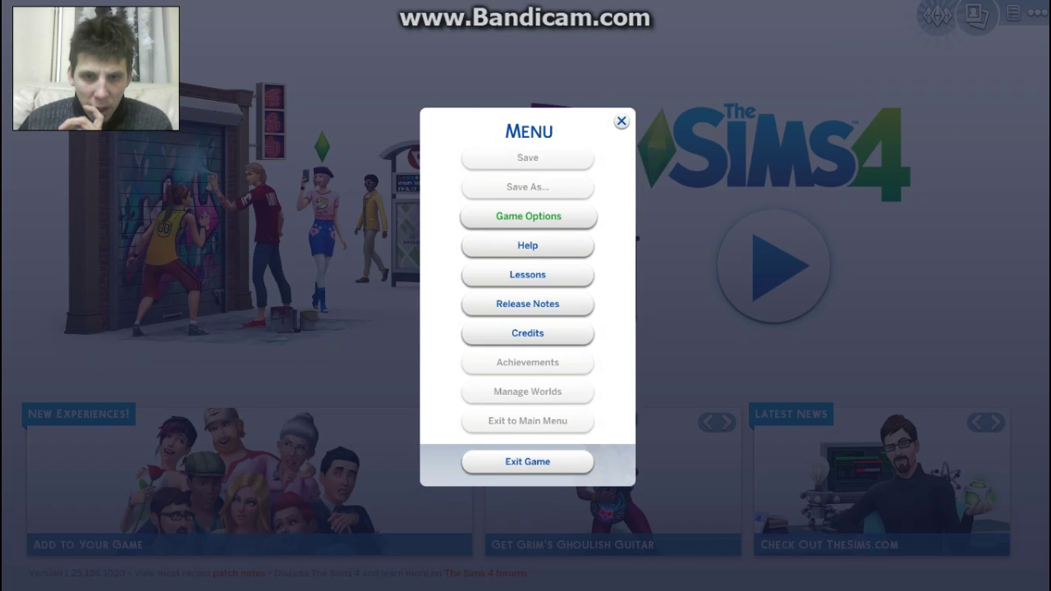
left_click(528, 216)
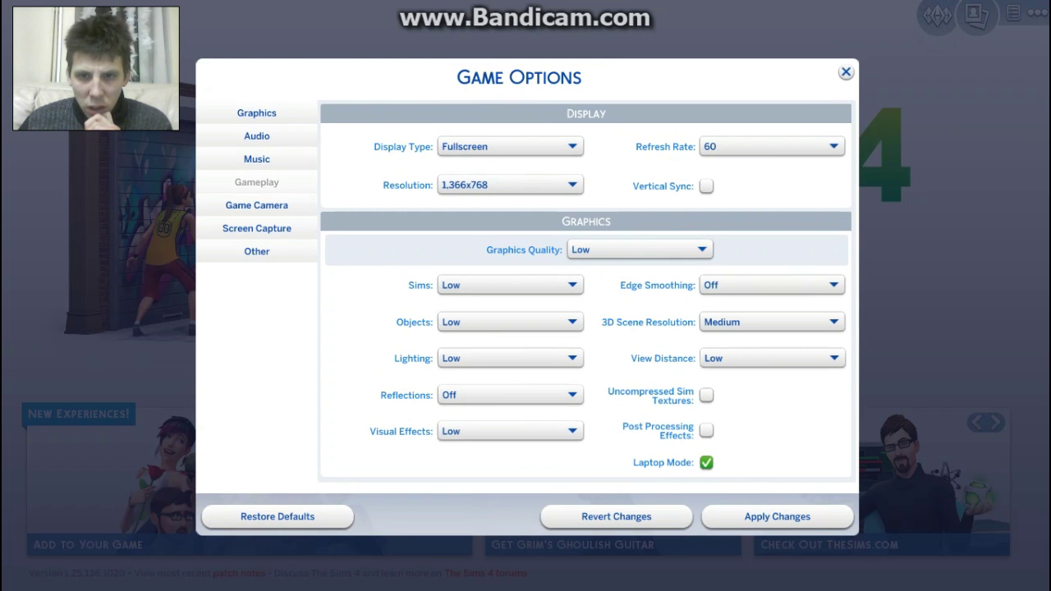
left_click(640, 250)
left_click(624, 365)
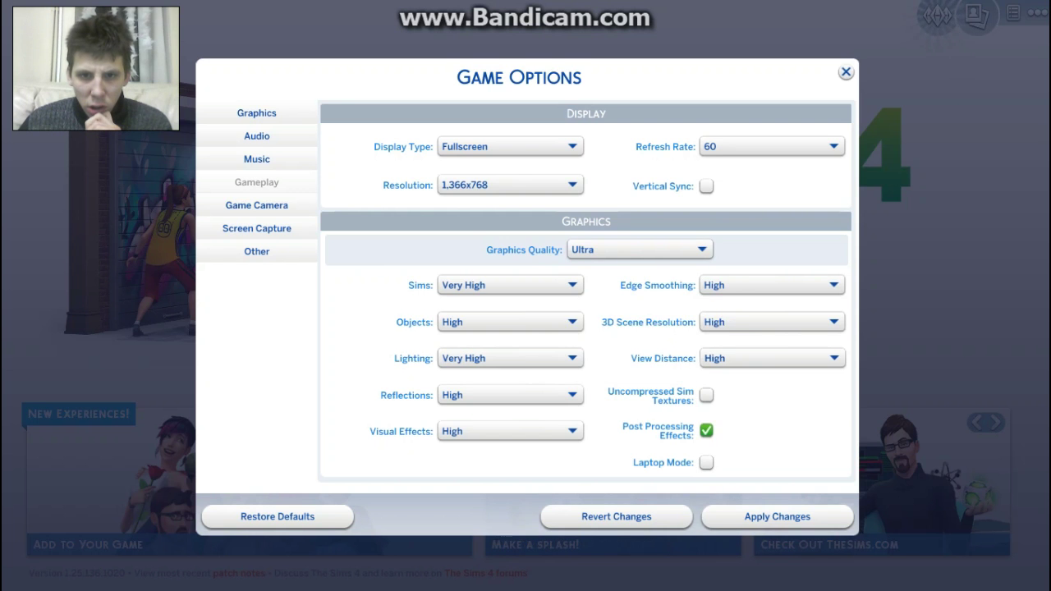
left_click(776, 516)
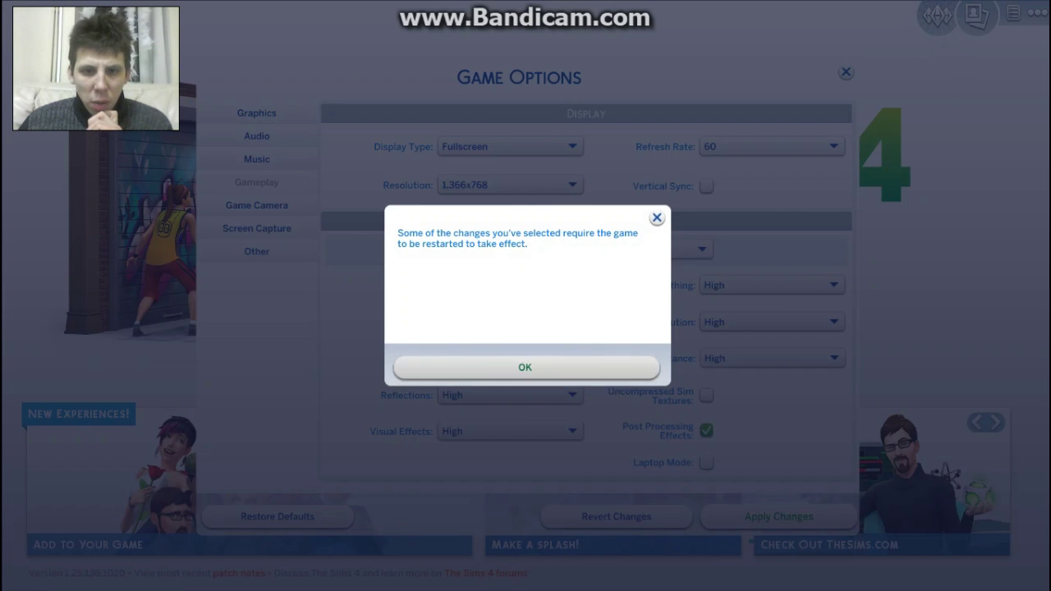
left_click(526, 368)
- Review the Other, Screen Capture, Game Camera and Graphics options, and close the game options and menu
left_click(256, 251)
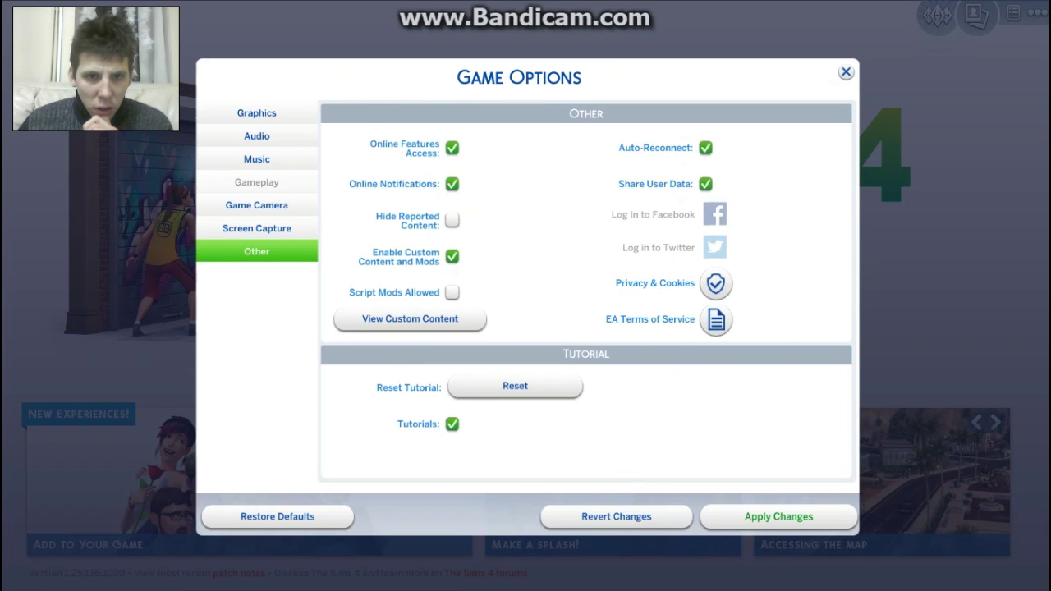
left_click(256, 228)
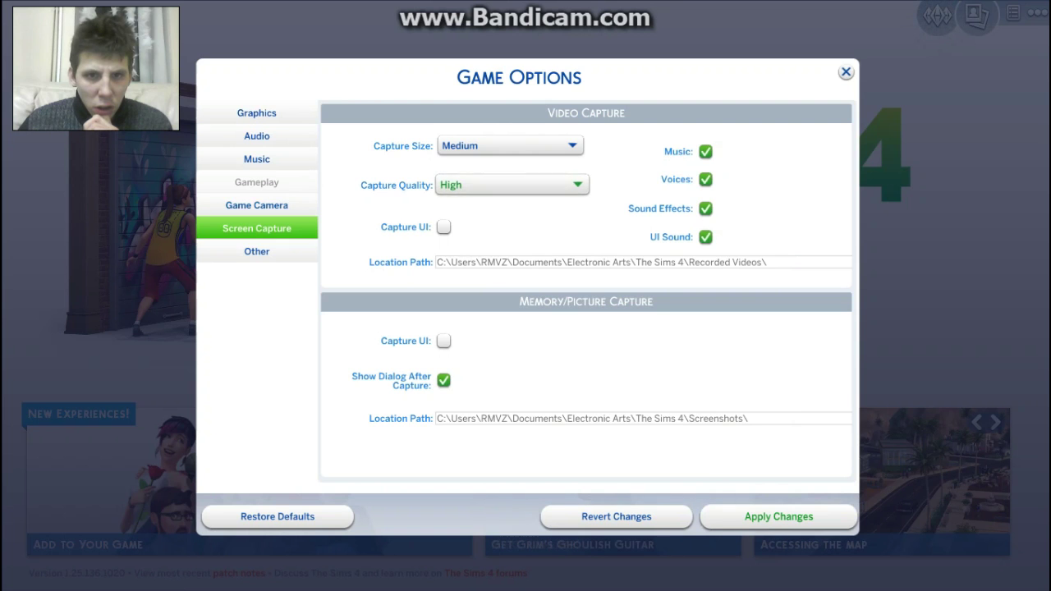
left_click(256, 205)
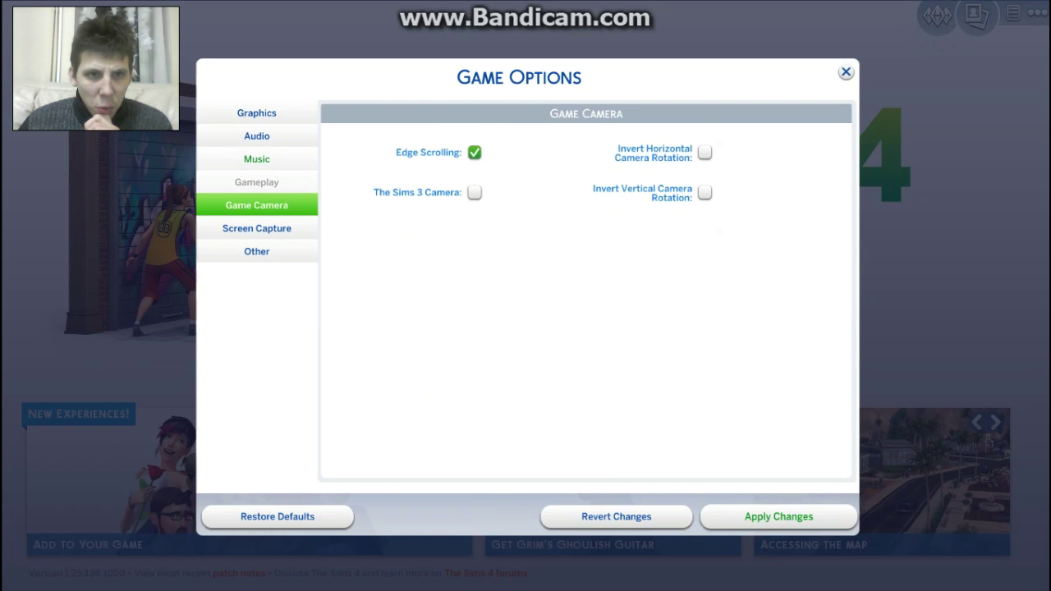
left_click(256, 113)
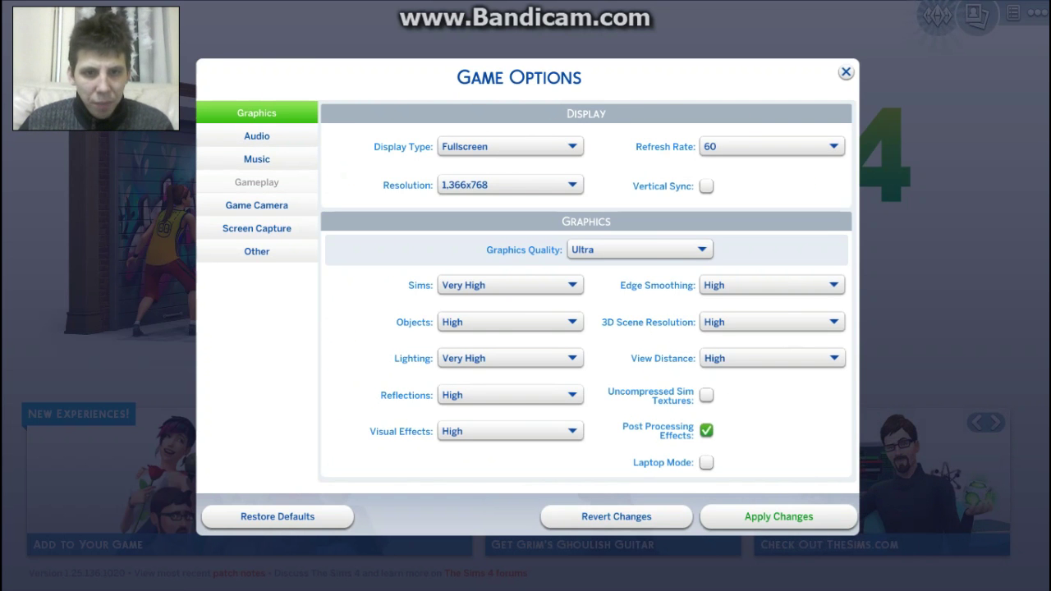
left_click(845, 73)
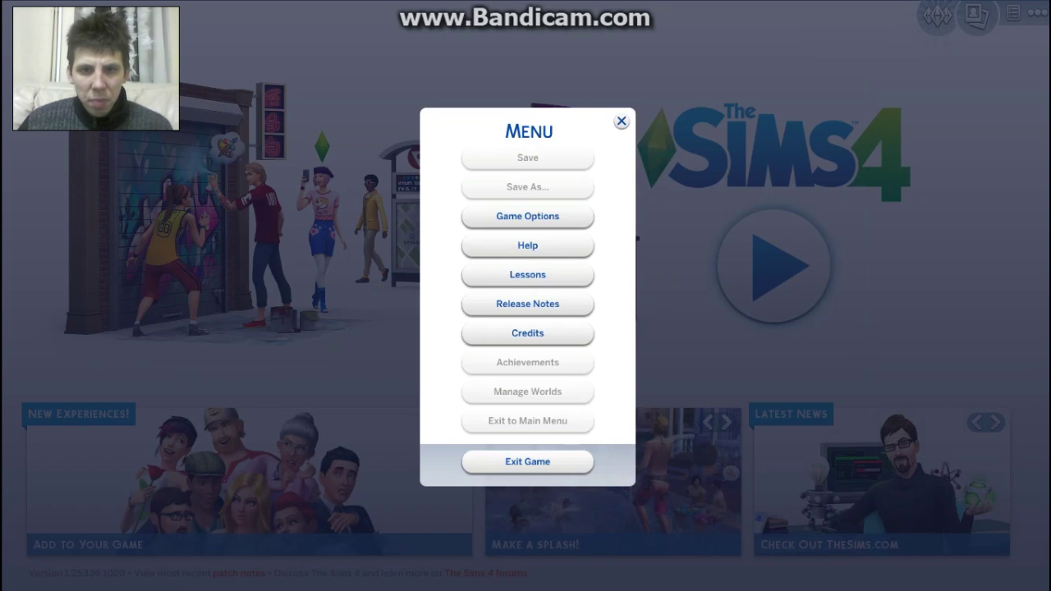
key("Escape")
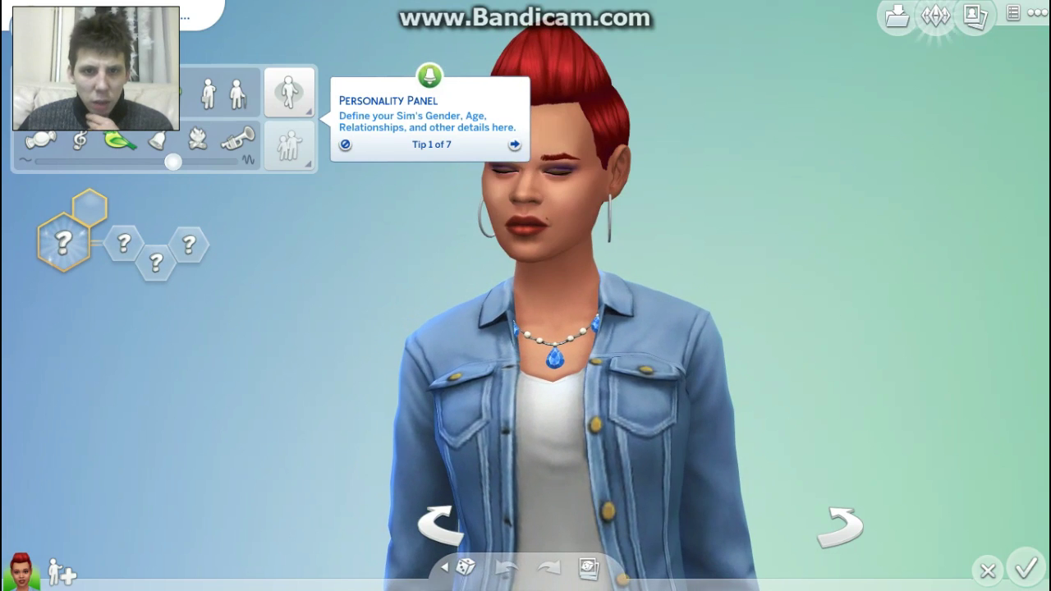
- Advance to the Aspiration tip, give the Sim the voice with the candy symbol and lower its pitch to just right of the middle
left_click(514, 144)
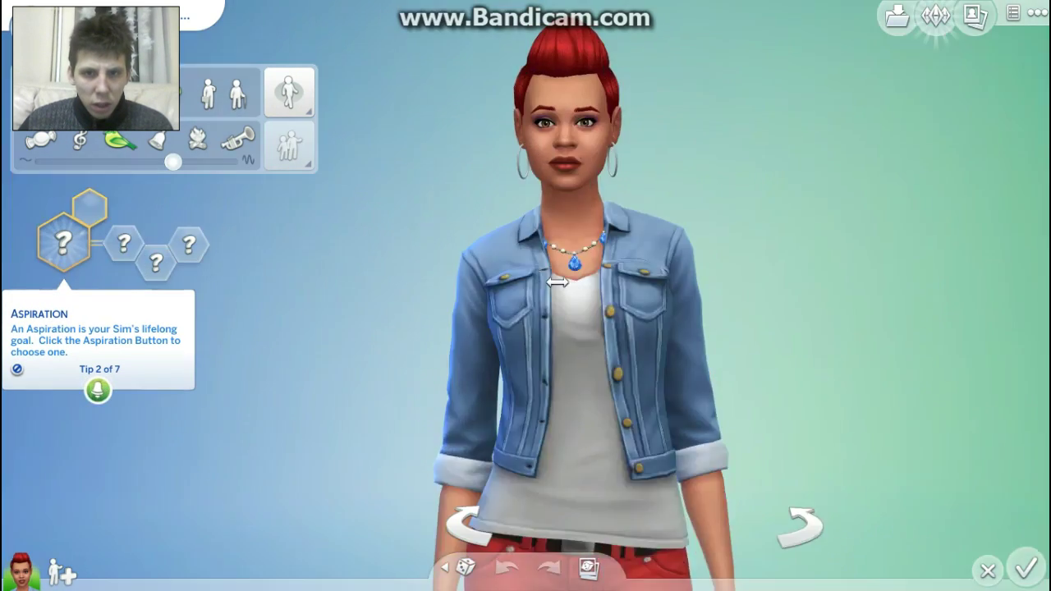
scroll(557, 282, "up", 2)
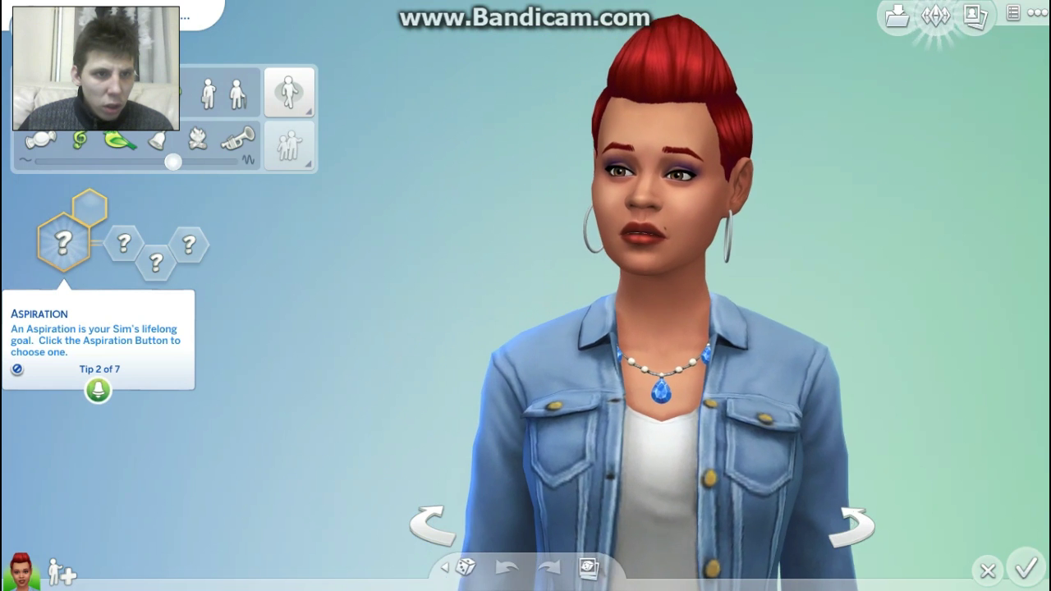
left_click(40, 140)
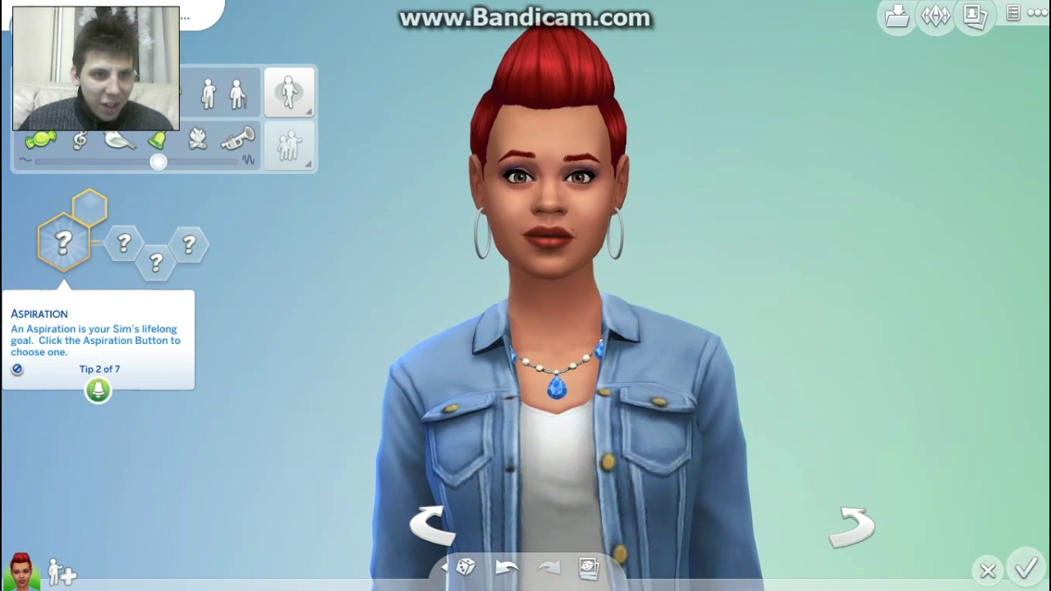
left_click_drag(227, 162, 149, 162)
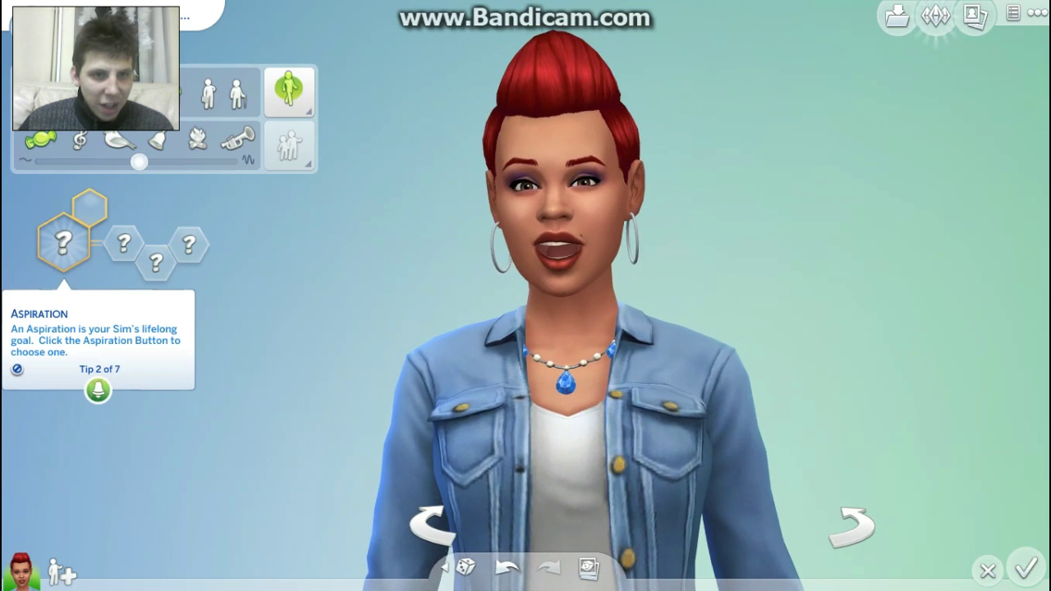
- Preview several walk styles on the Sim, including Swagger Walk and Bouncy Walk, and choose the style directly below Swagger Walk
left_click(289, 92)
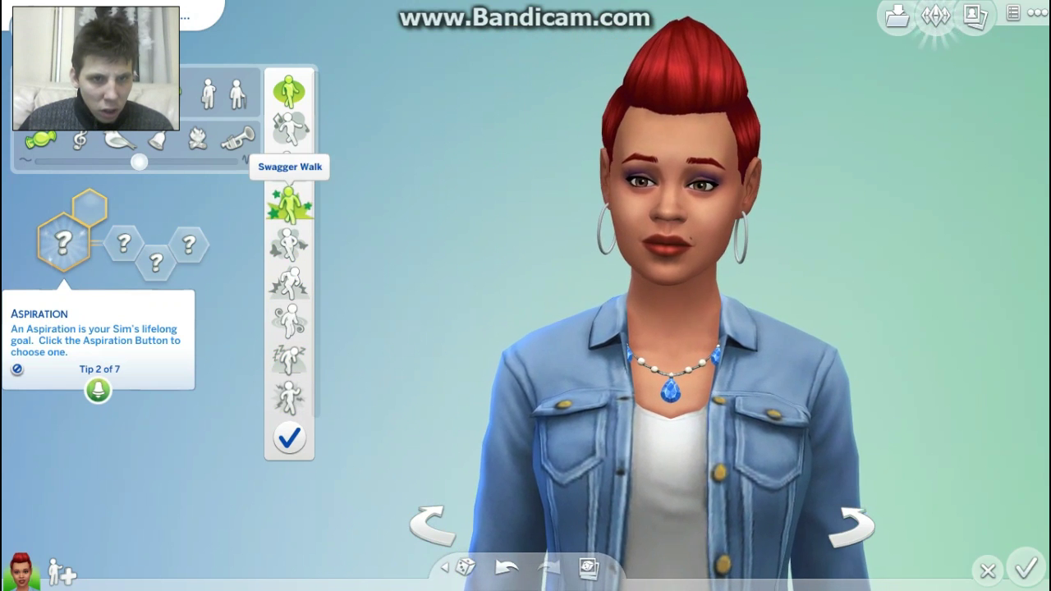
left_click(289, 201)
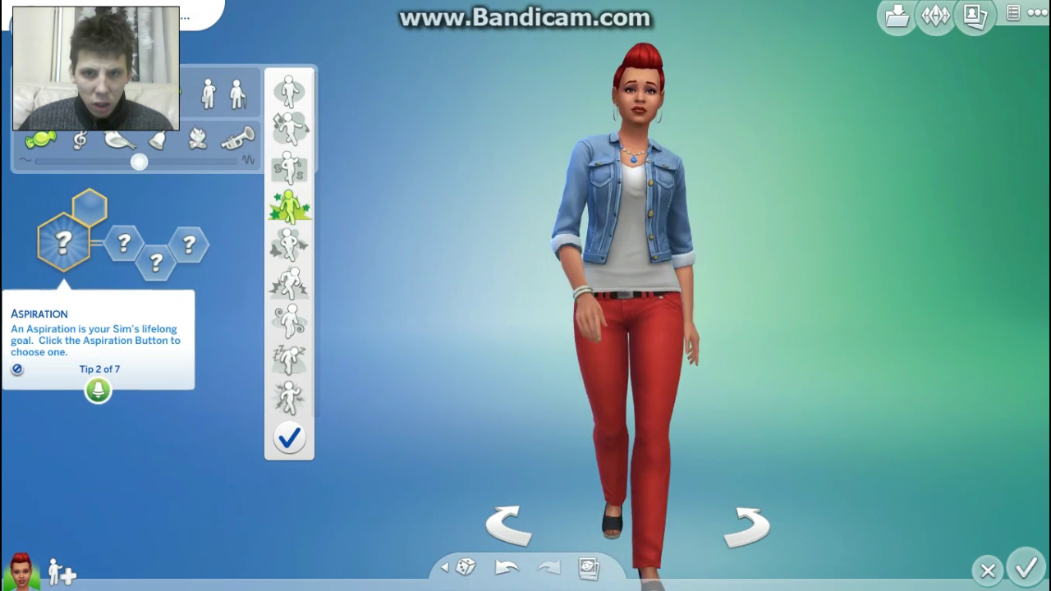
left_click(289, 243)
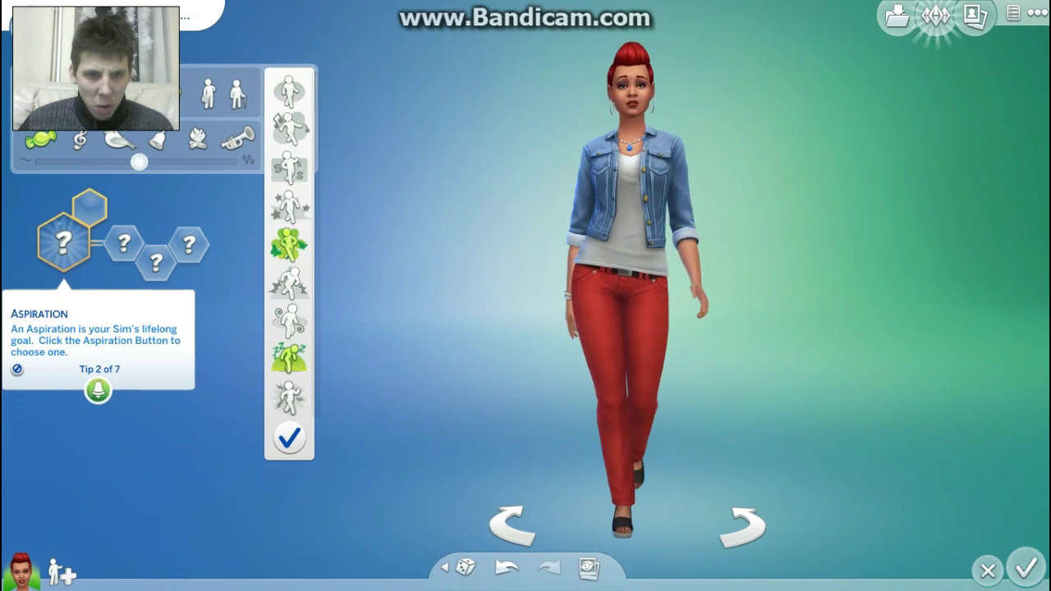
left_click(289, 396)
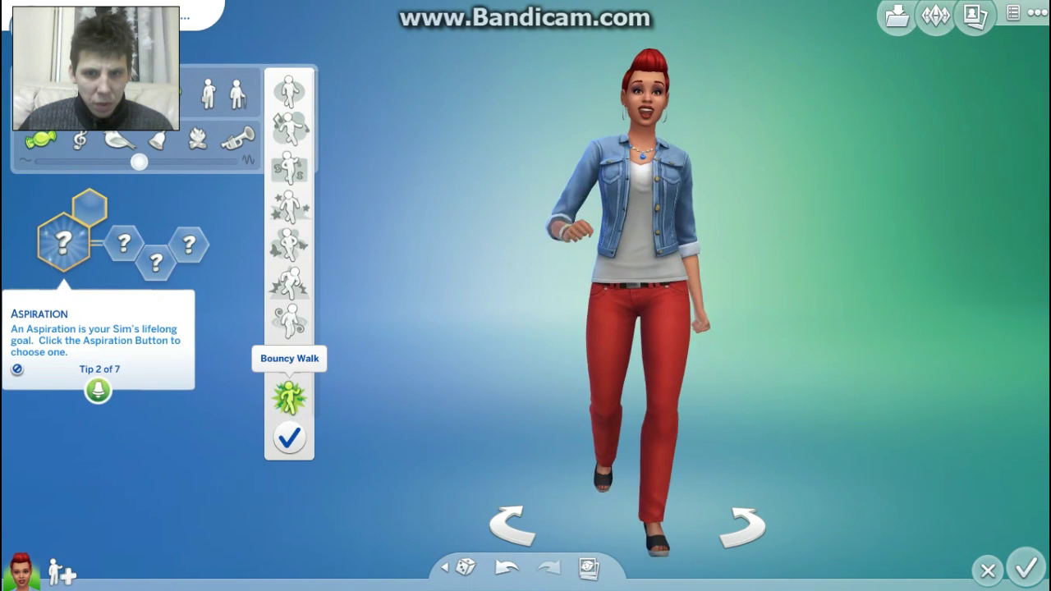
left_click(289, 321)
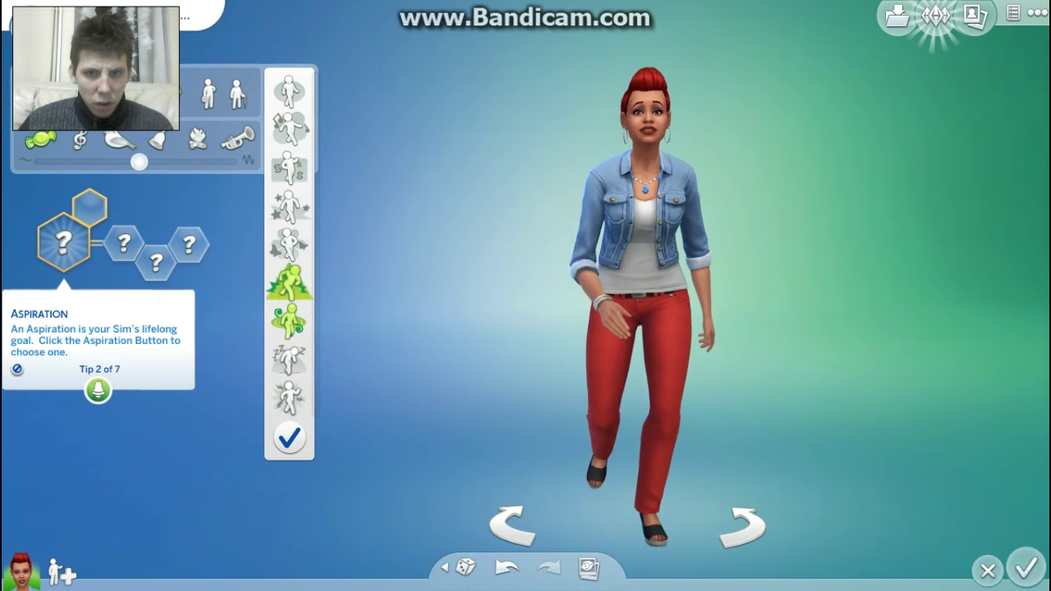
left_click(289, 282)
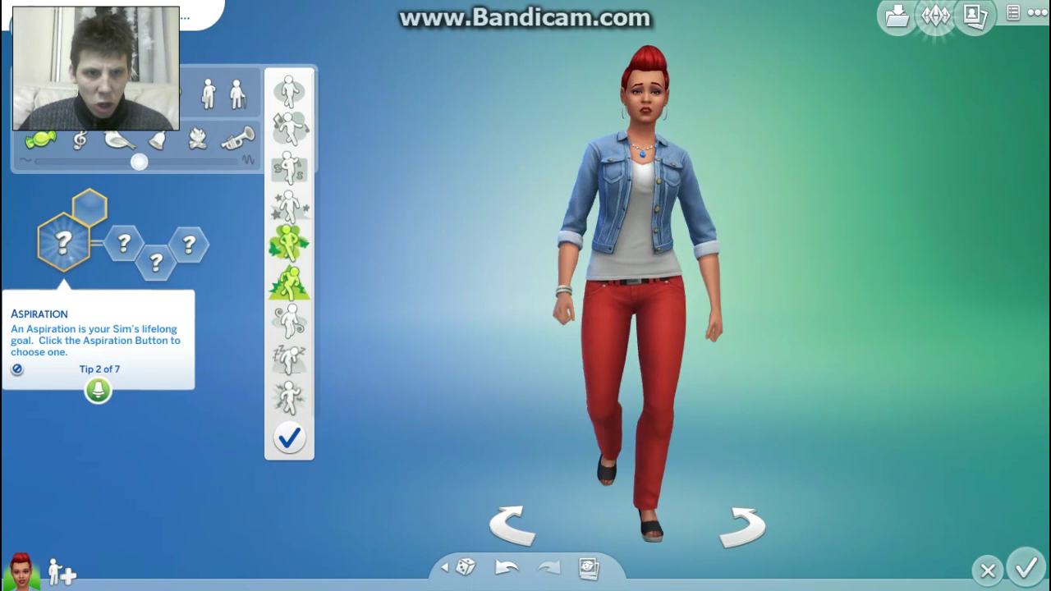
left_click(289, 206)
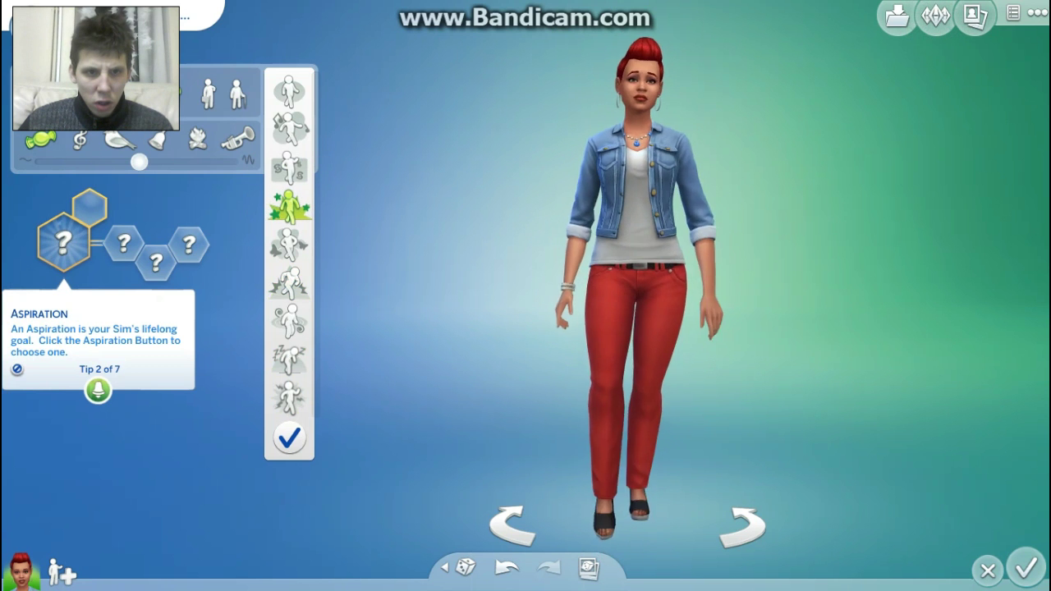
left_click(289, 168)
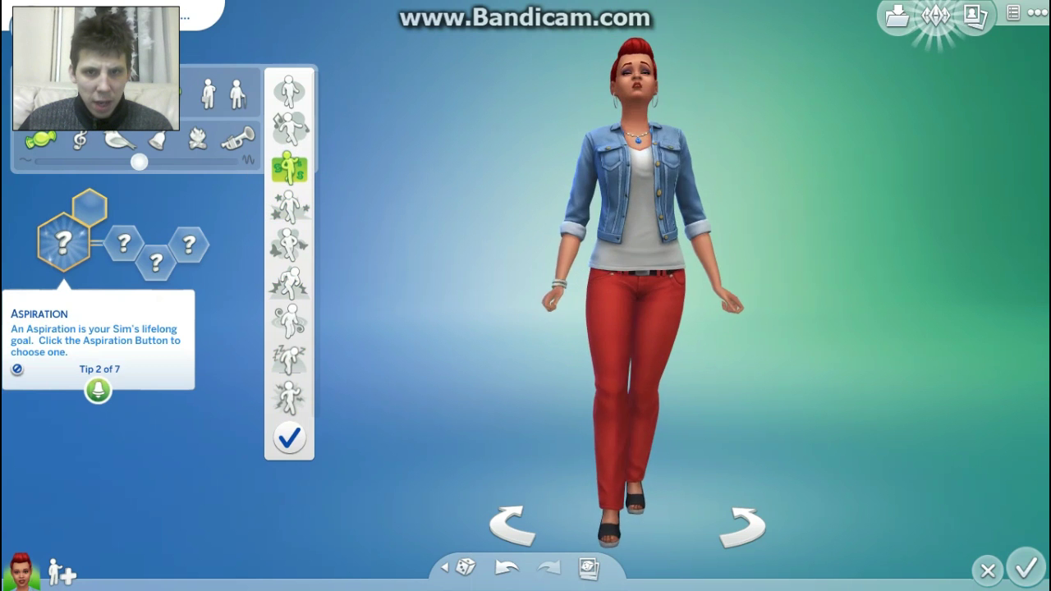
left_click(289, 90)
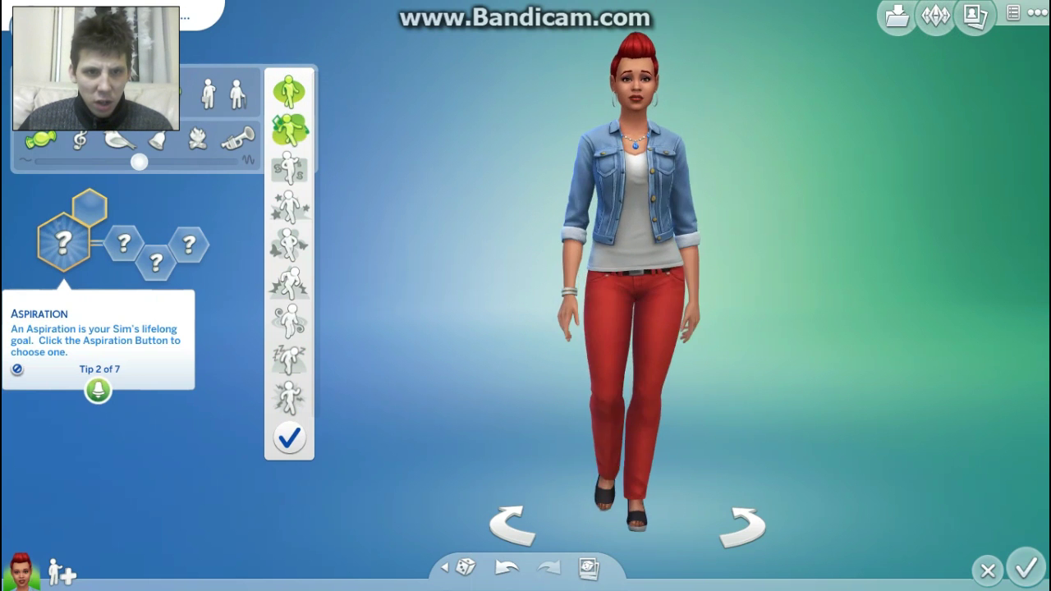
left_click(289, 206)
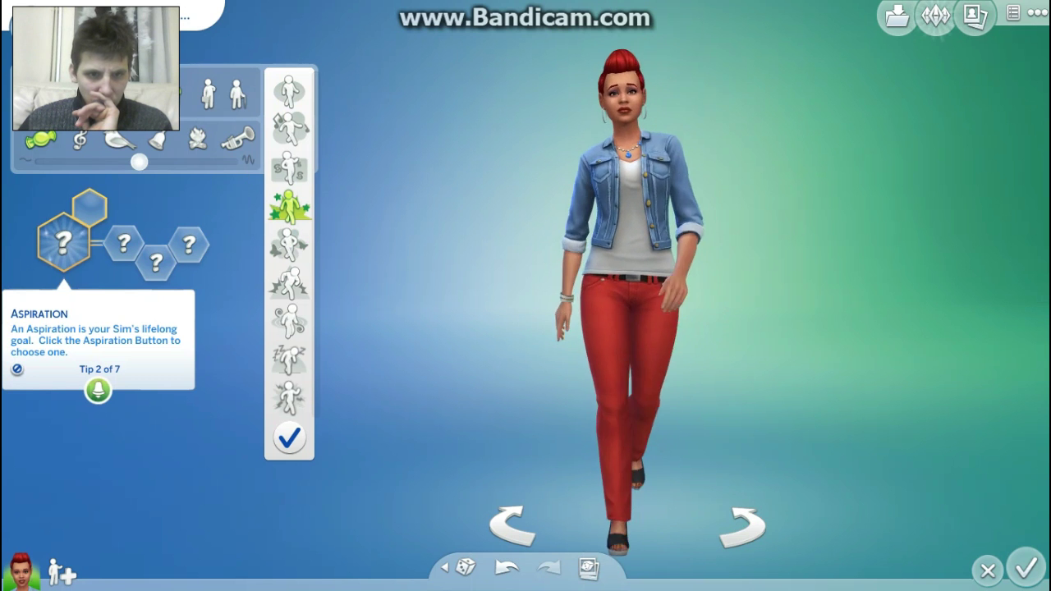
left_click(289, 243)
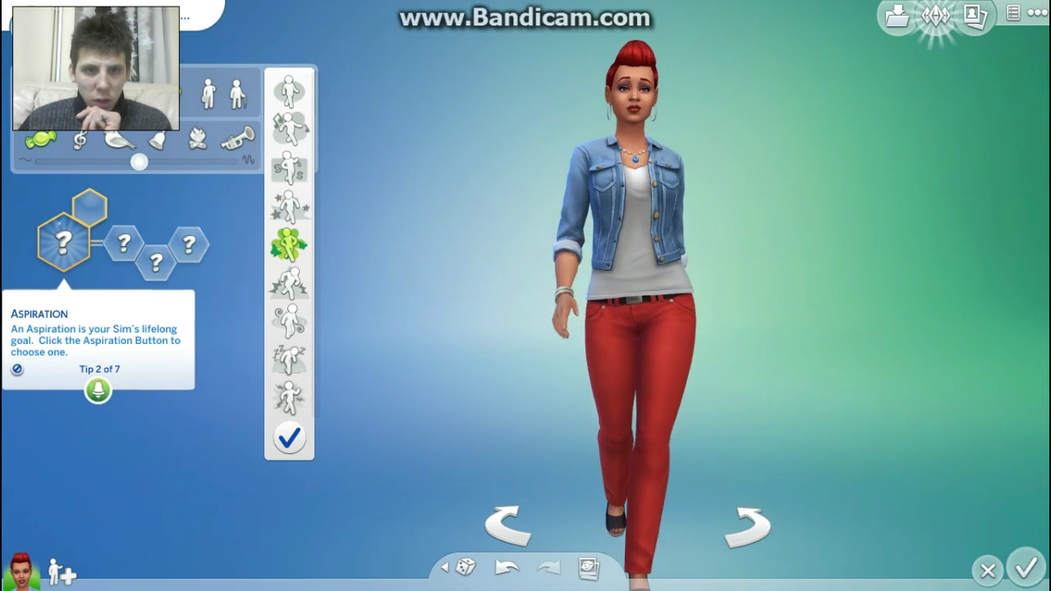
- Leave the walk styles, dismiss the Custom Gender Settings and decline the Physical Features tutorial
left_click(403, 243)
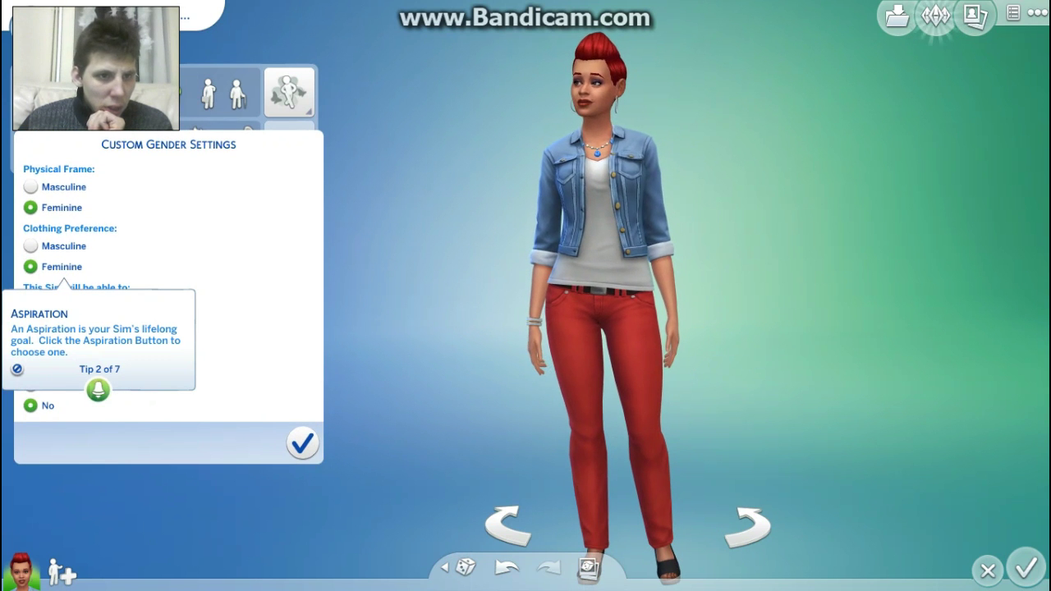
key("Escape")
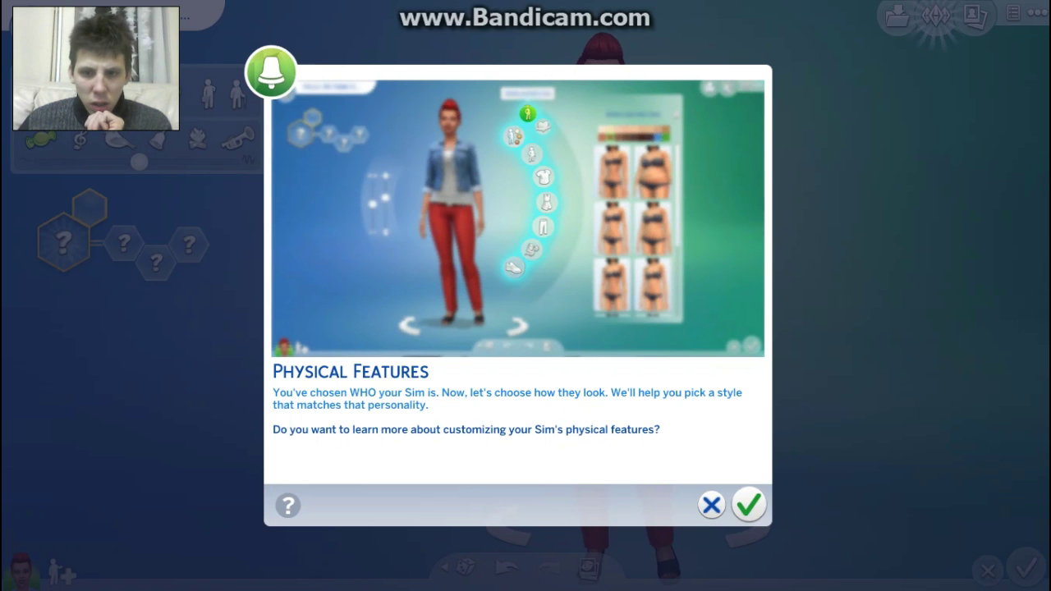
left_click(711, 504)
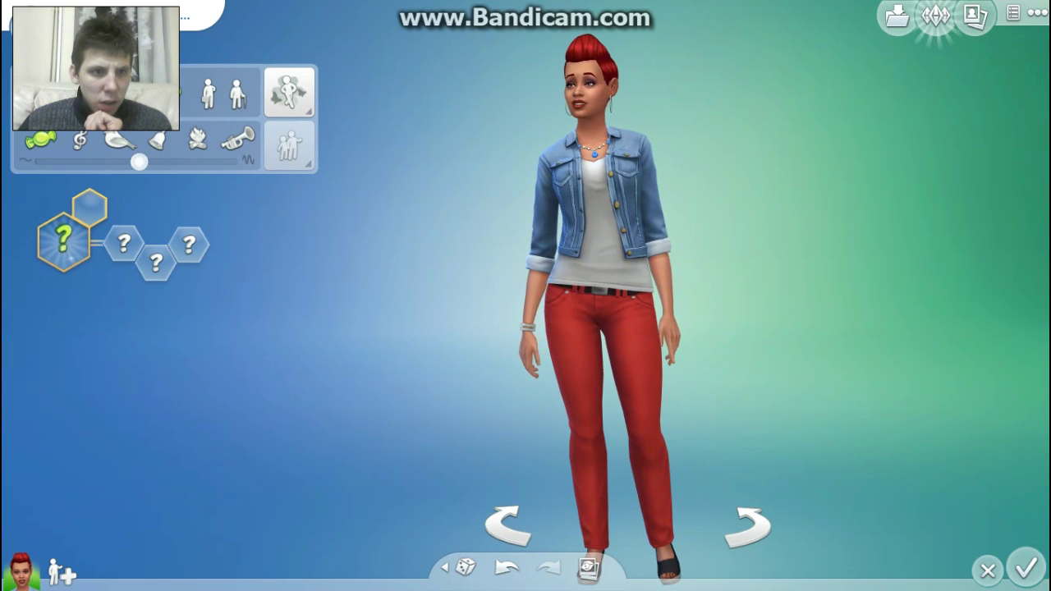
- Browse the Sim's aspiration categories, including Deviance, Athletic and Knowledge, and select the Location aspiration with the building symbol
left_click(63, 242)
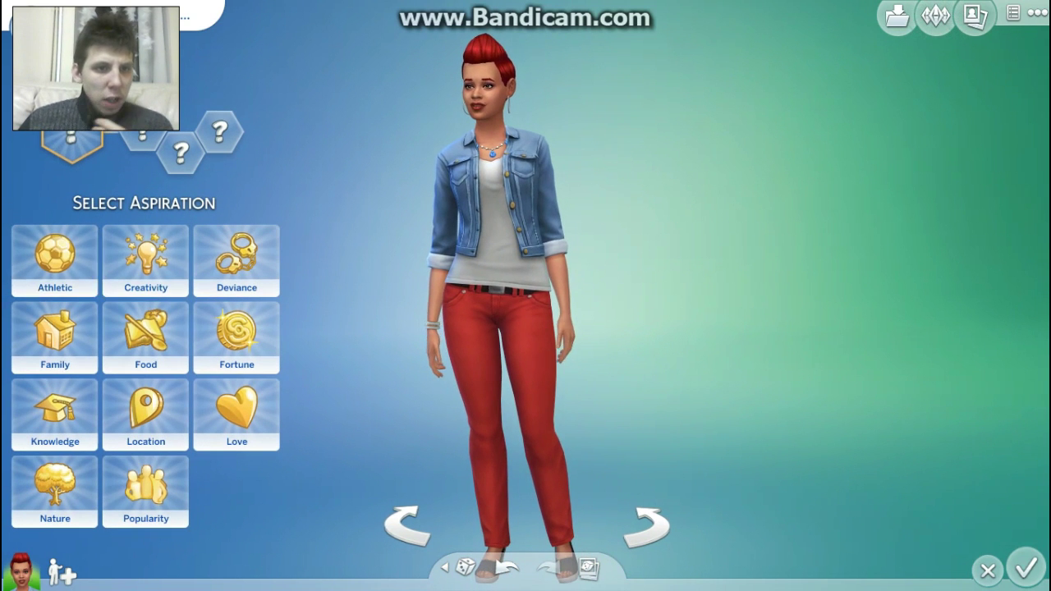
left_click(145, 490)
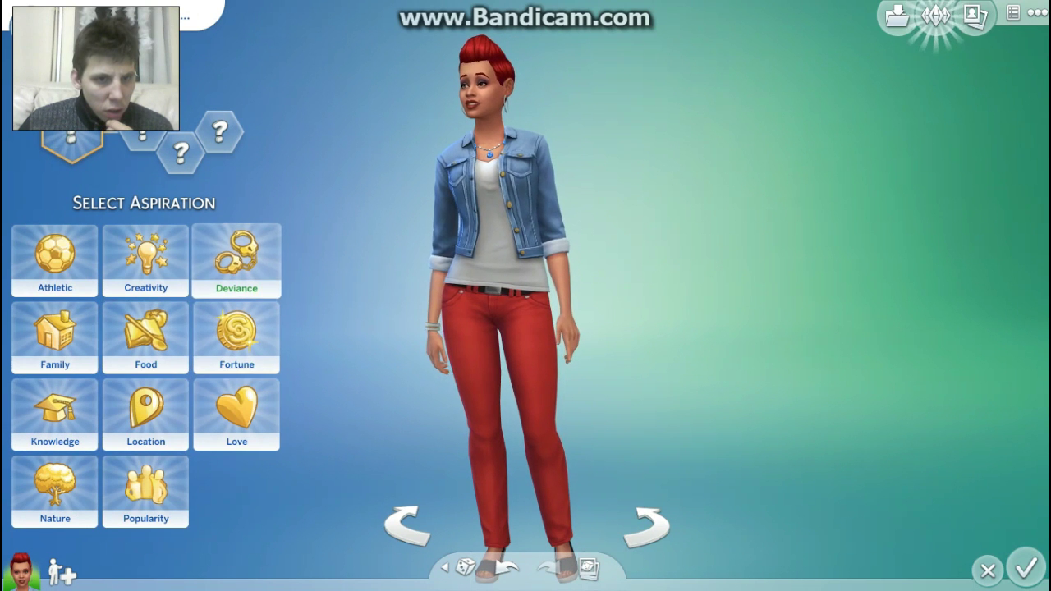
left_click(236, 261)
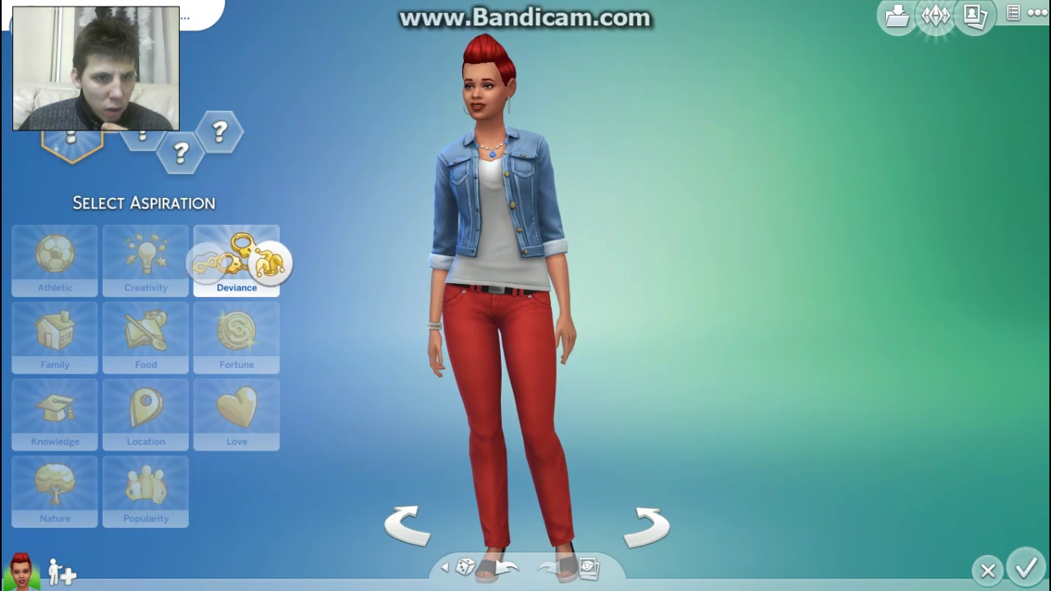
left_click(55, 255)
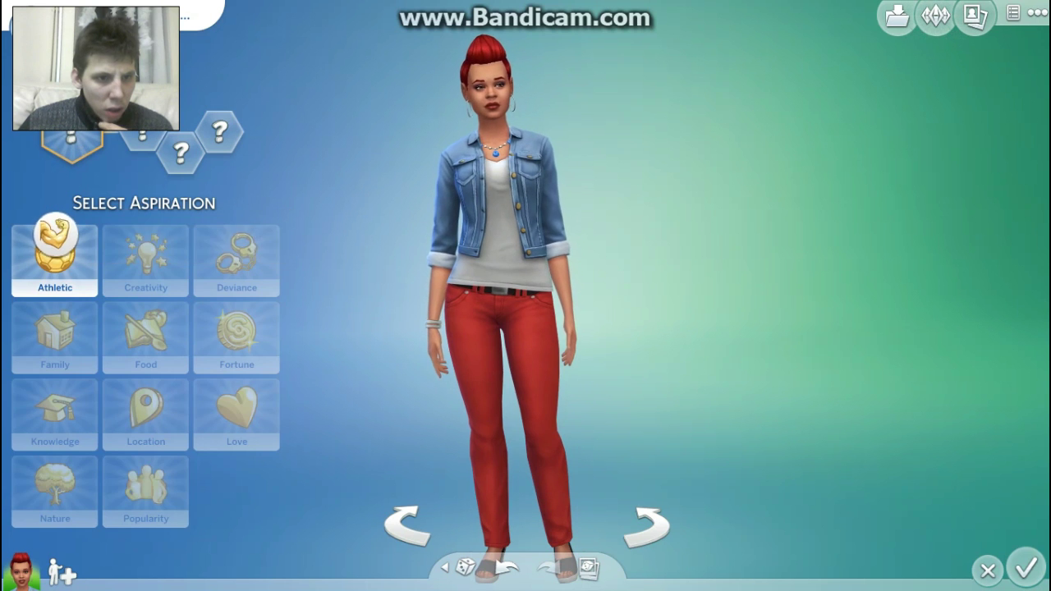
left_click(55, 336)
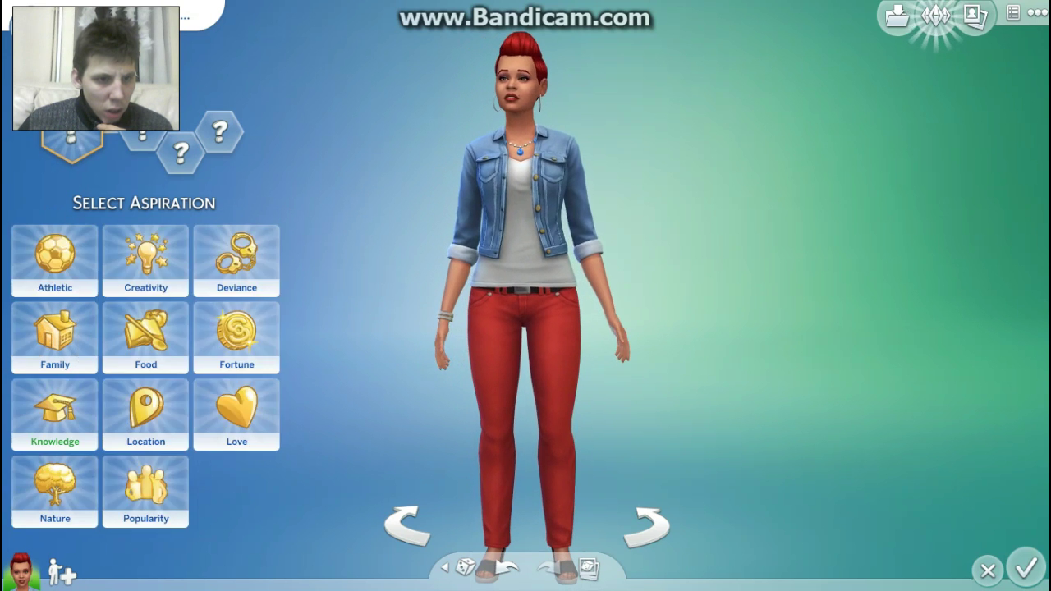
left_click(55, 415)
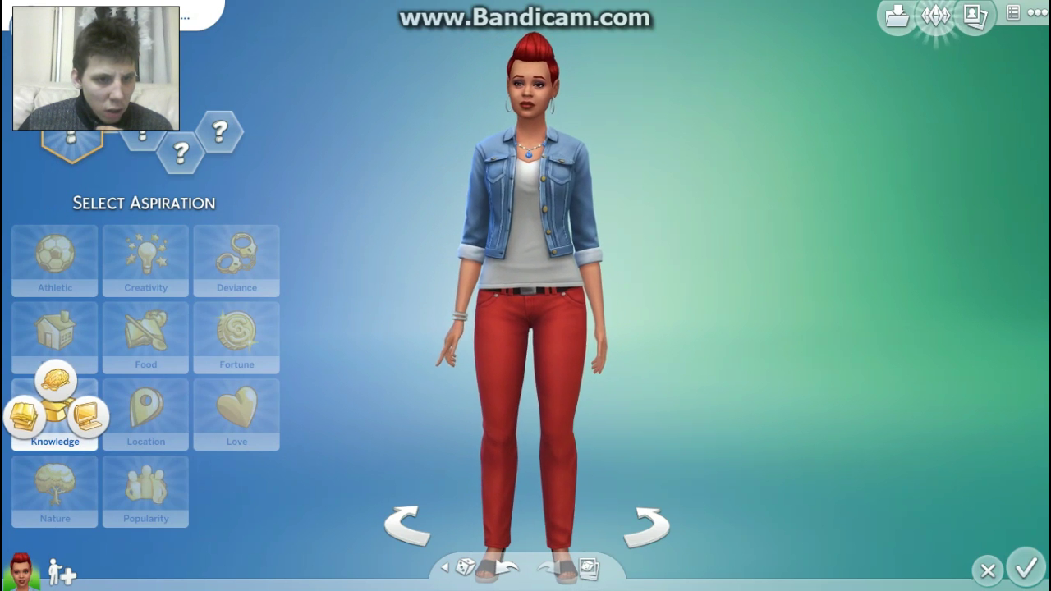
left_click(145, 415)
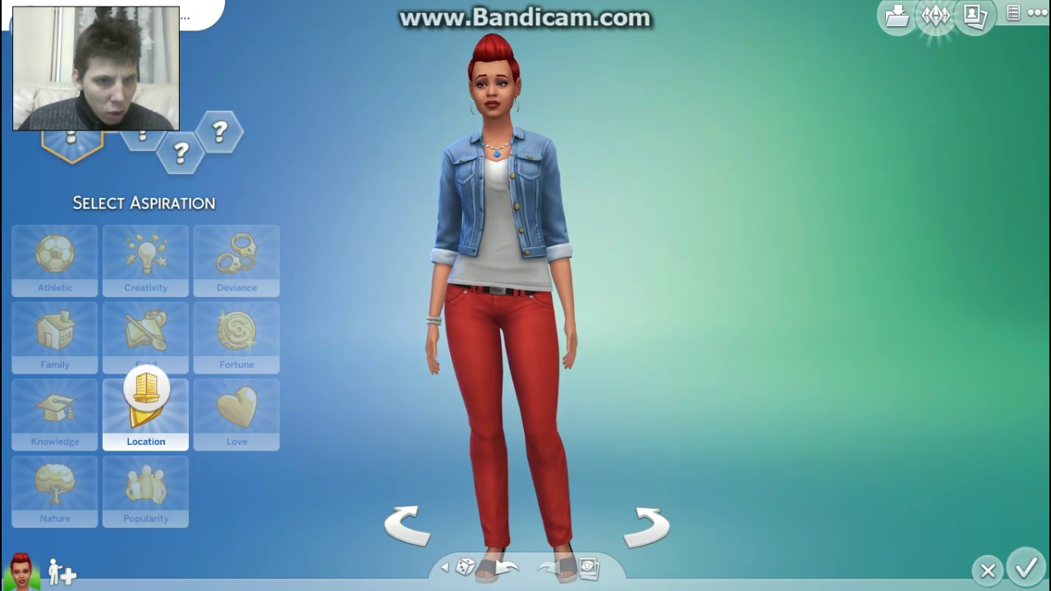
left_click(146, 388)
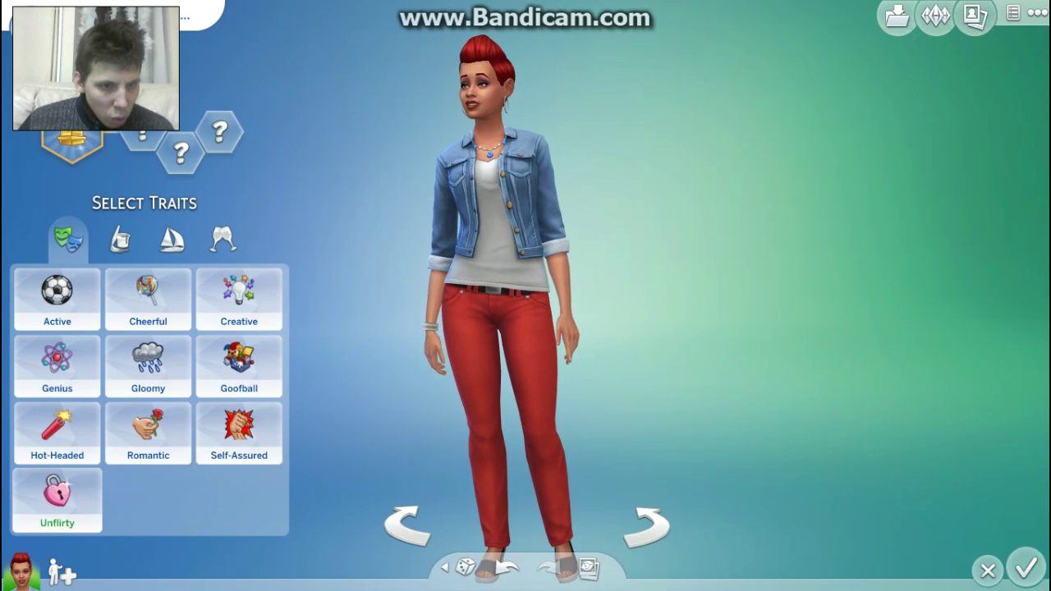
- Give the Sim the Unflirty and Vegetarian traits, looking through the Hobby and lifestyle traits on the way
left_click(56, 499)
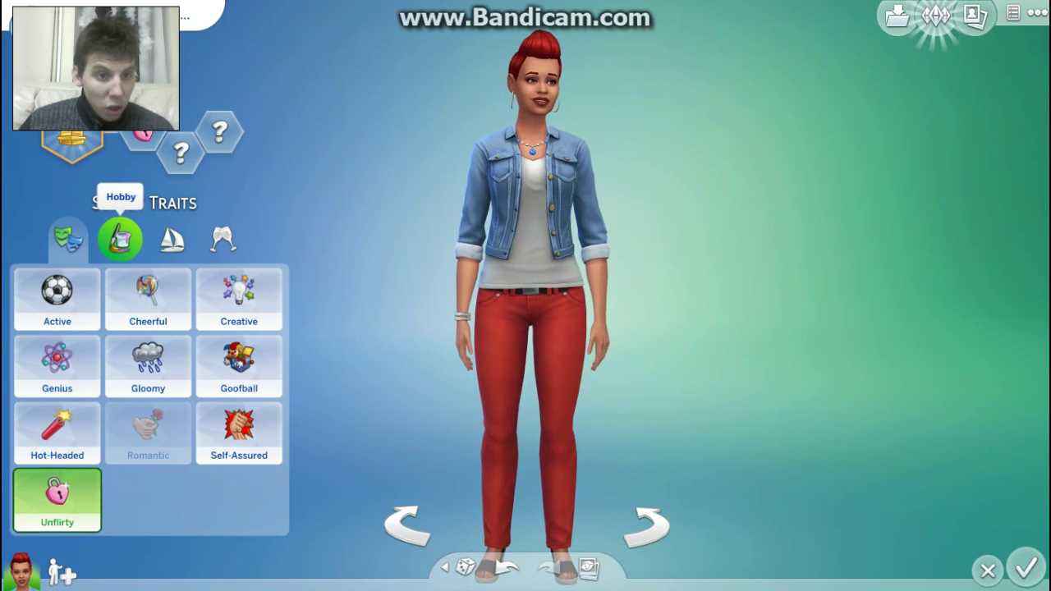
left_click(119, 239)
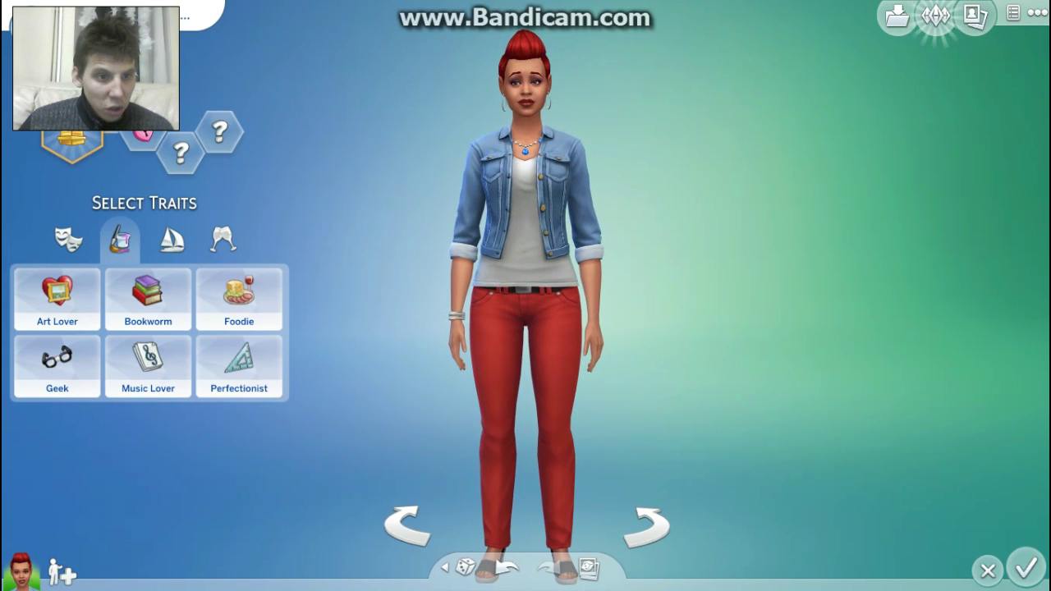
left_click(171, 239)
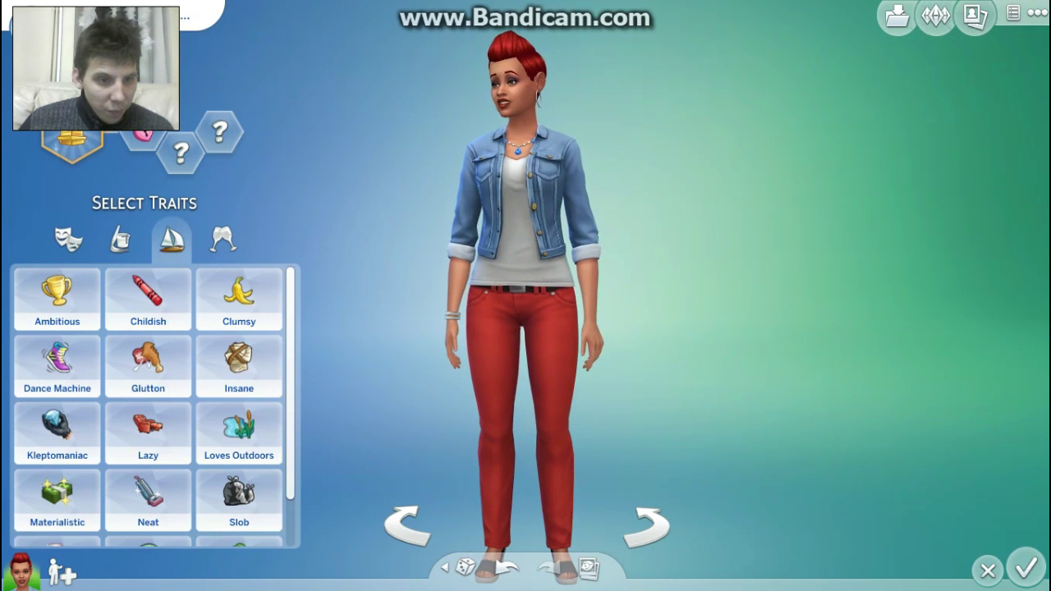
scroll(238, 369, "down", 1)
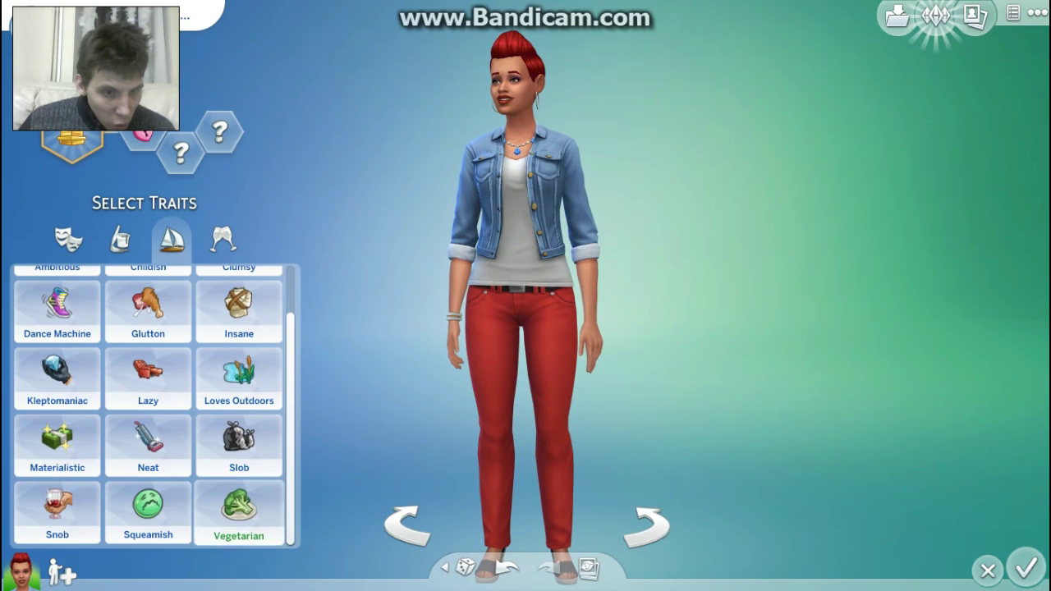
left_click(238, 509)
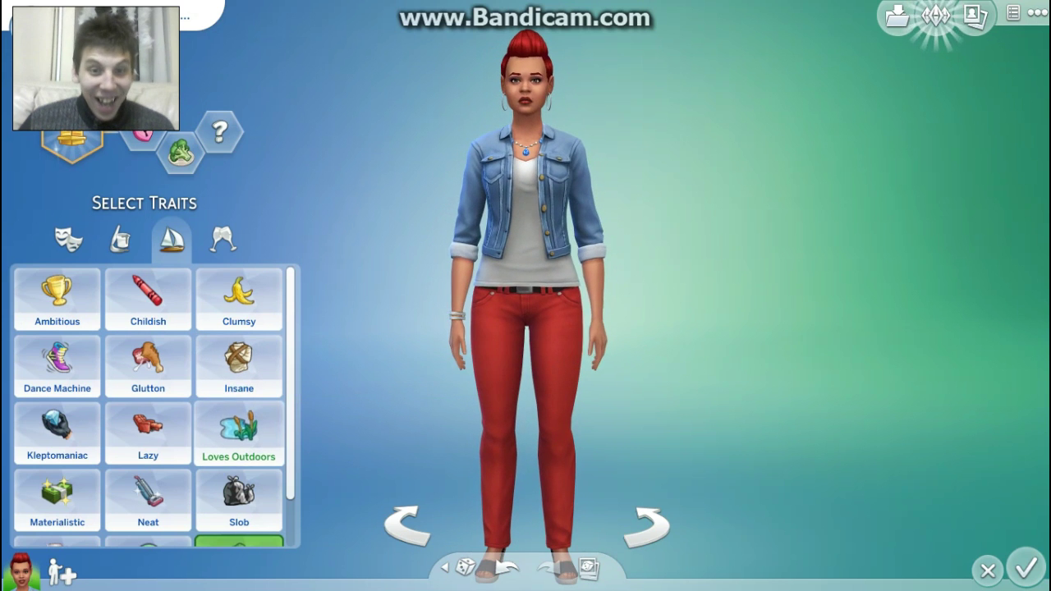
scroll(238, 435, "down", 1)
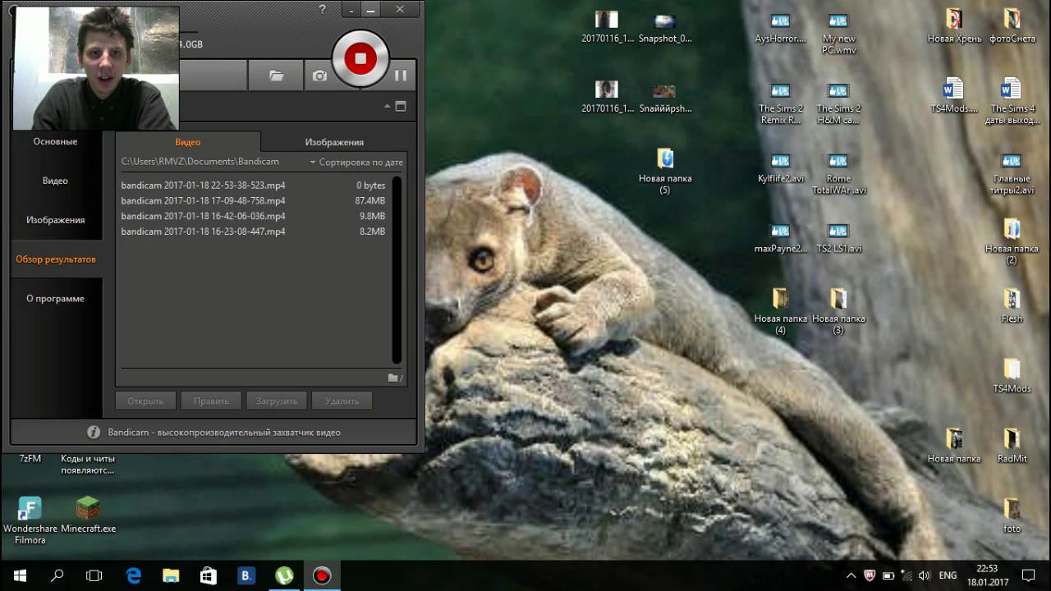
- Switch to µTorrent, open the downloaded The.Sims.4.City.Living.INTERNAL-RELOADED folder despite the virus warning, and close µTorrent
left_click(370, 9)
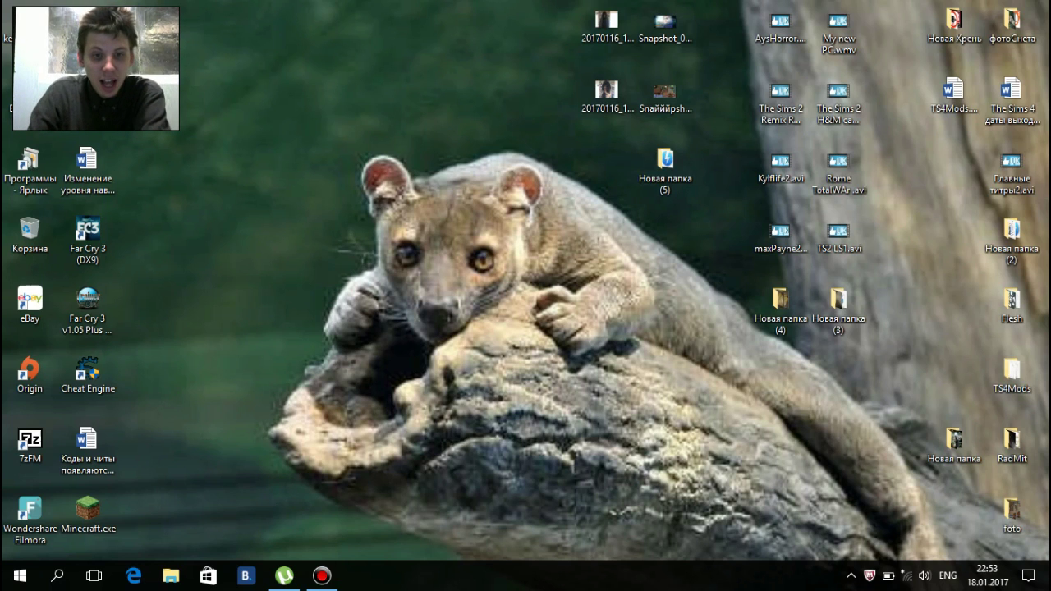
left_click(284, 575)
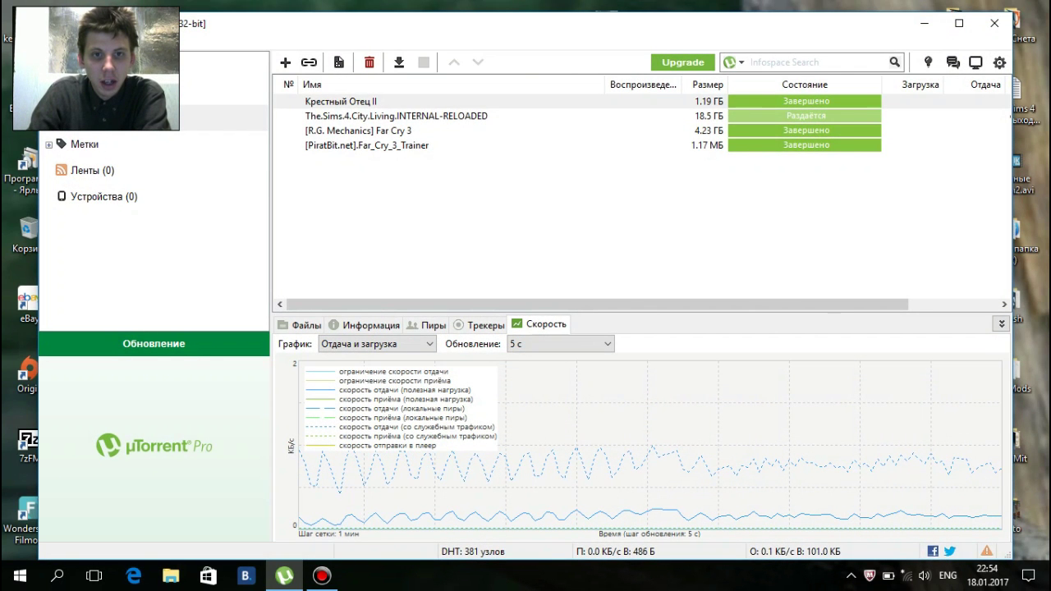
left_click(396, 116)
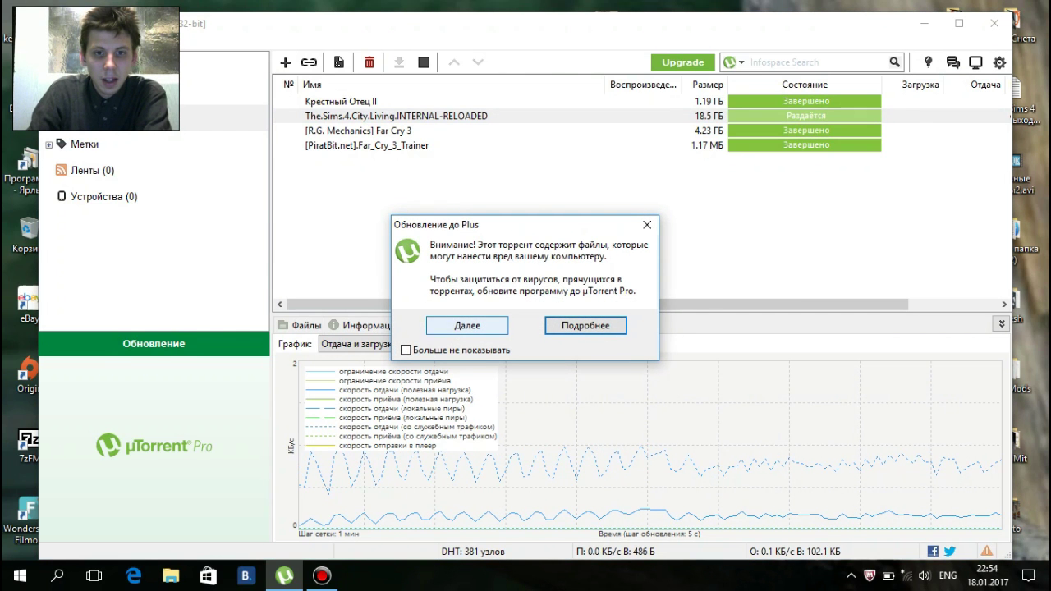
left_click(466, 325)
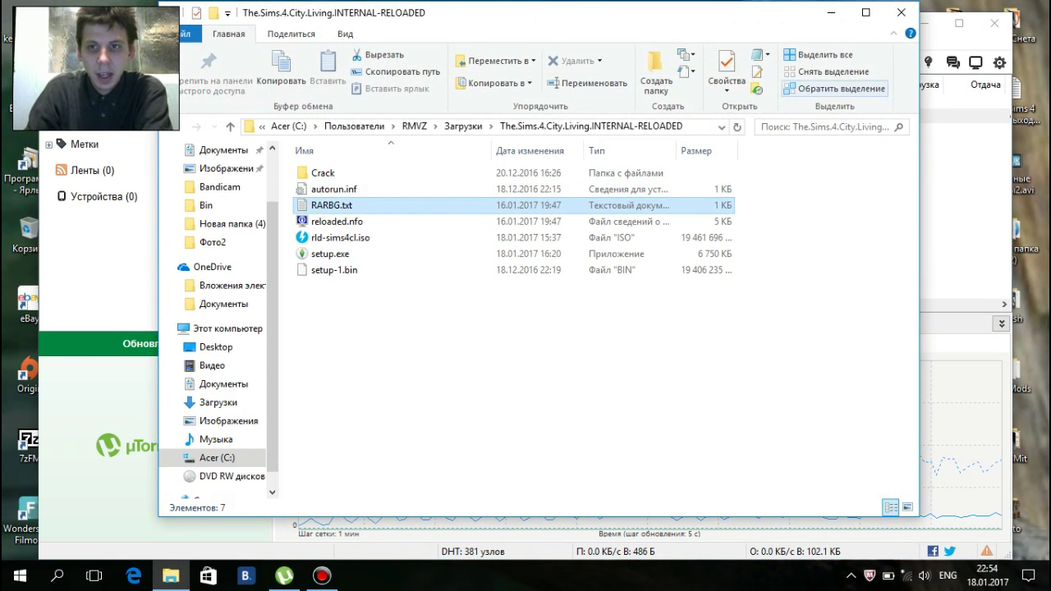
left_click(994, 23)
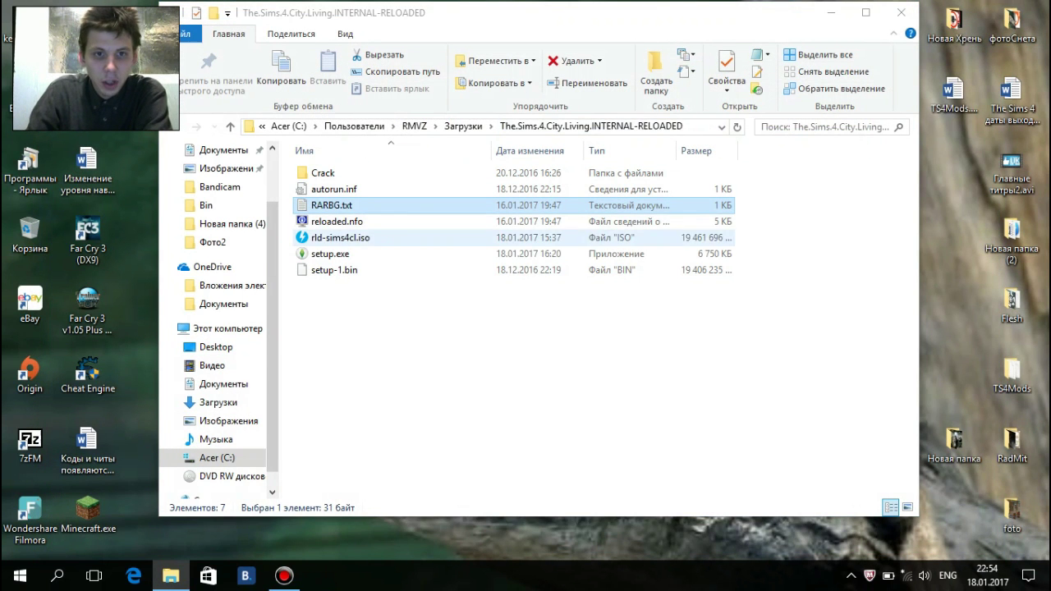
- Check the general properties of the rld-sims4cl.iso disc image and close them
left_click(371, 237)
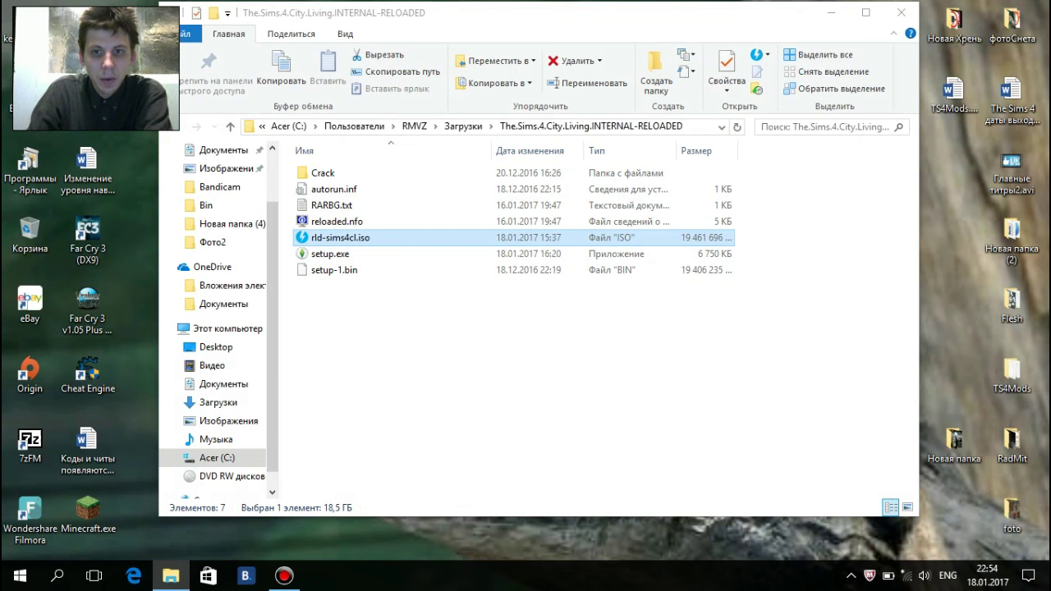
right_click(698, 237)
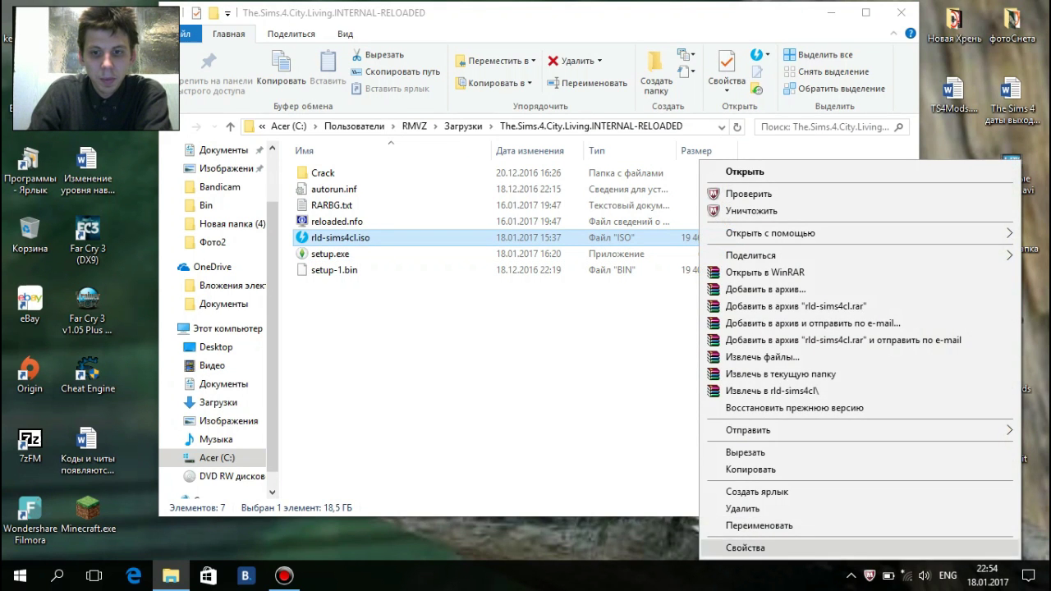
left_click(746, 547)
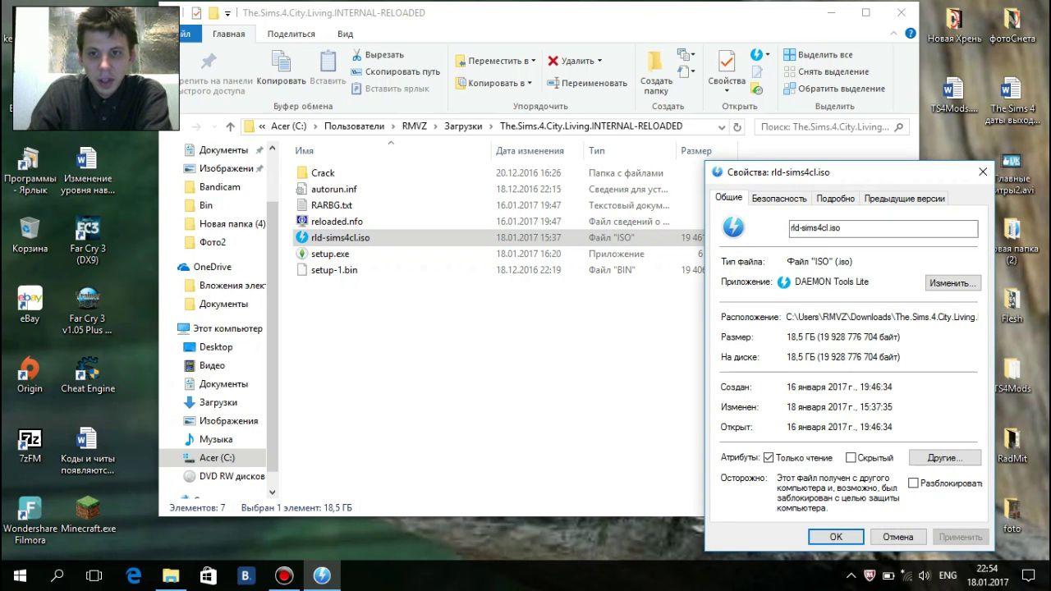
left_click(982, 172)
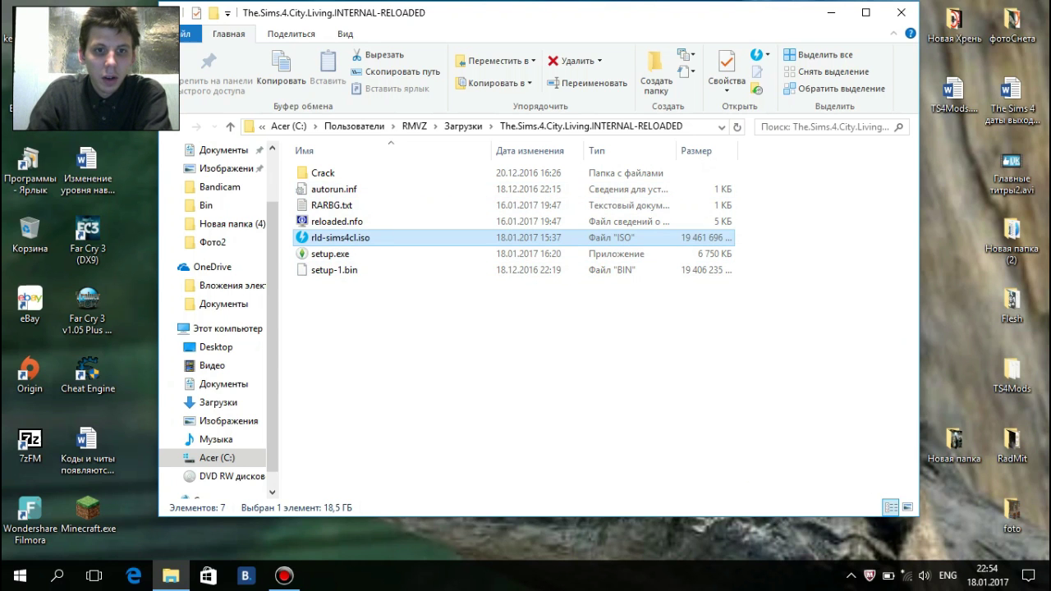
- Look over the other items in the folder, including setup-1.bin, setup.exe, RARBG.txt, autorun.inf and the Crack folder
left_click(344, 270)
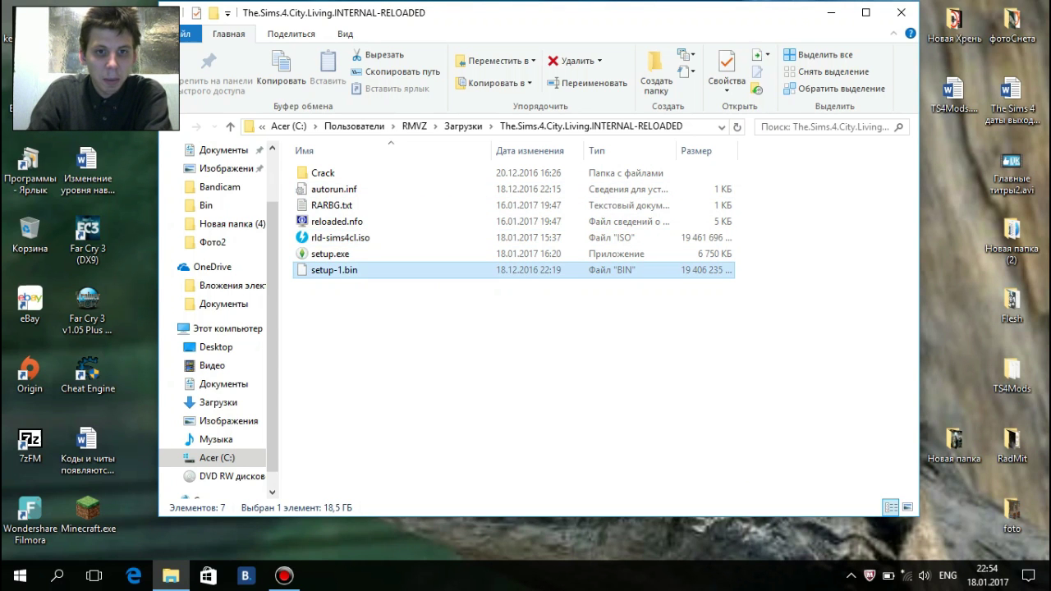
left_click(345, 253)
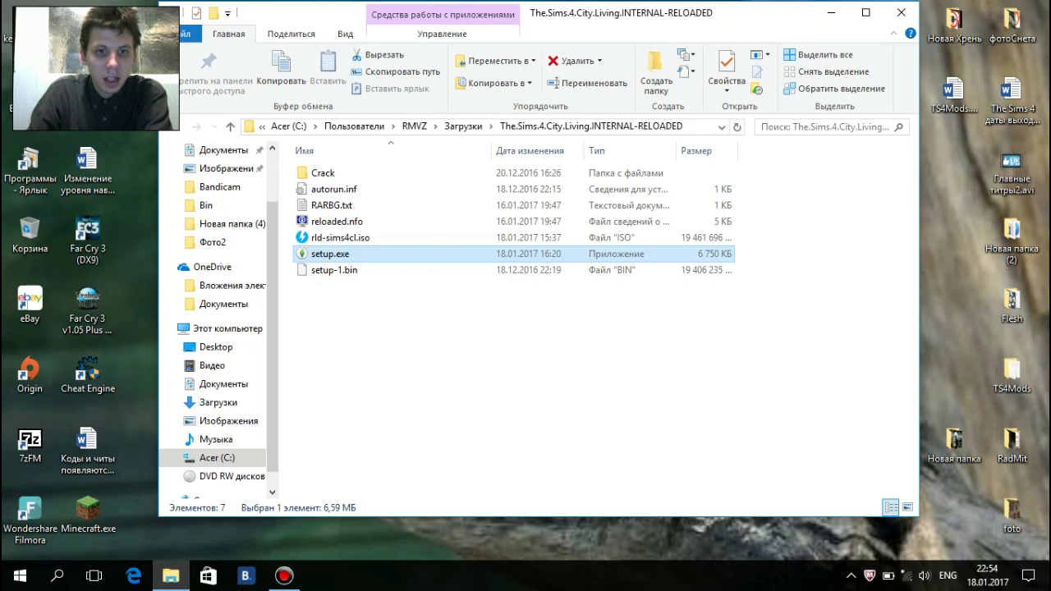
left_click(331, 205)
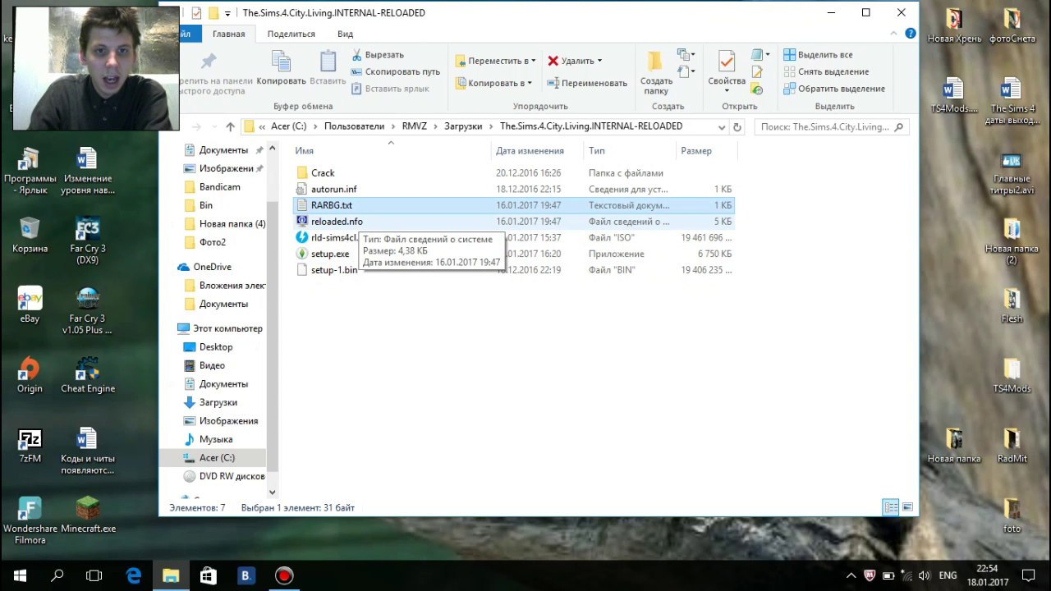
left_click(344, 188)
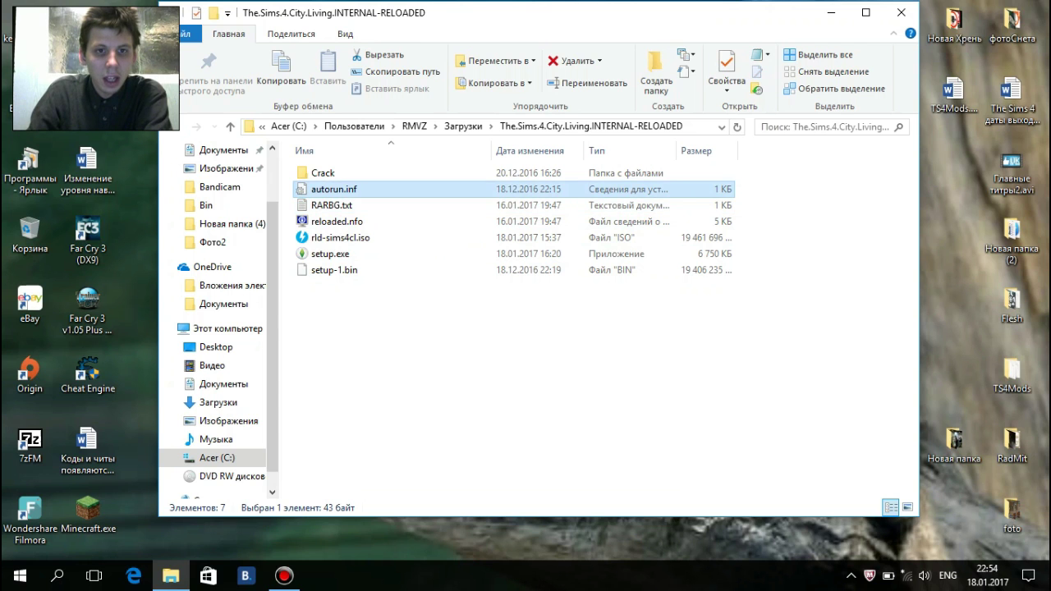
left_click(323, 172)
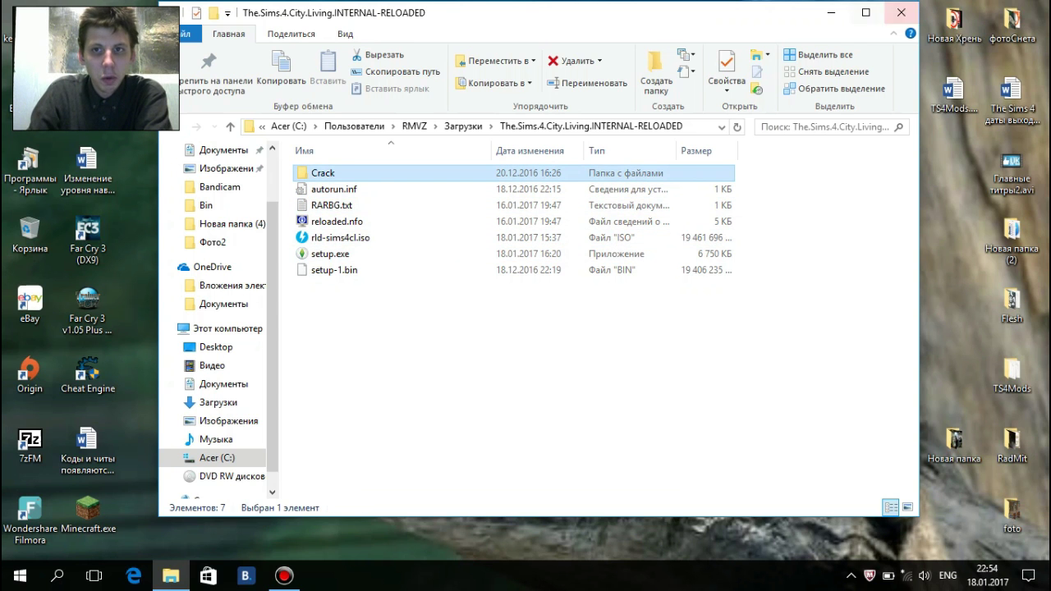
left_click_drag(525, 23, 483, 31)
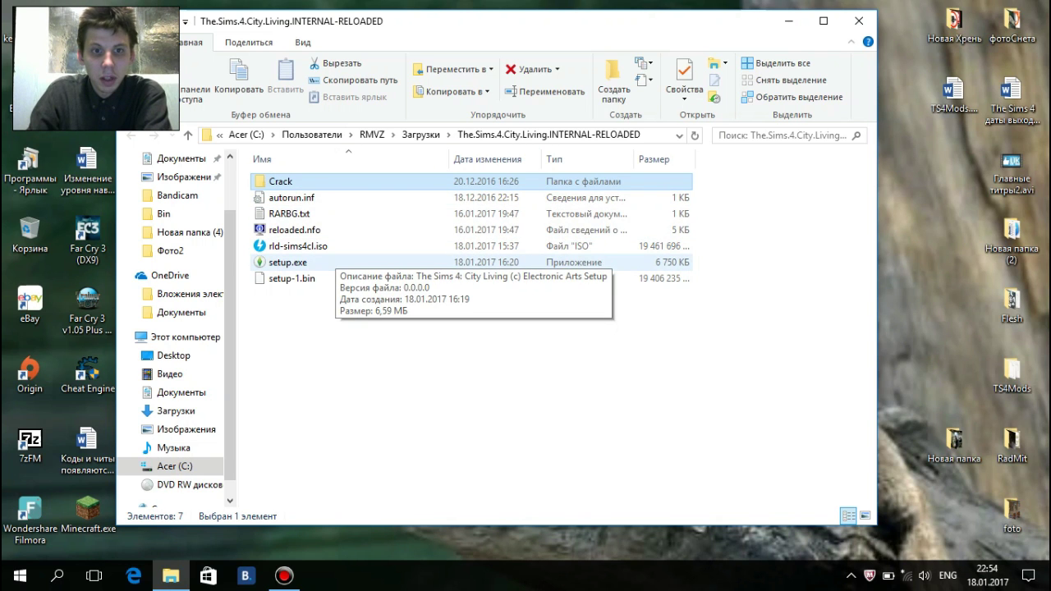
- Run setup.exe, dismiss the developer support notice and set the install destination to C:\Games\The Sims 4 City Living
left_click(288, 262)
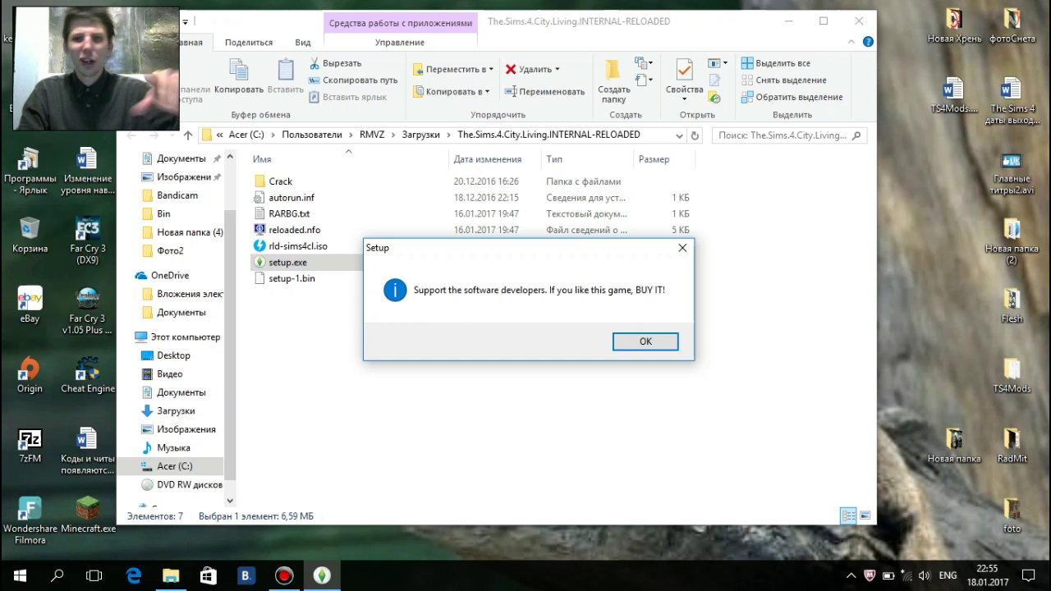
key("Return")
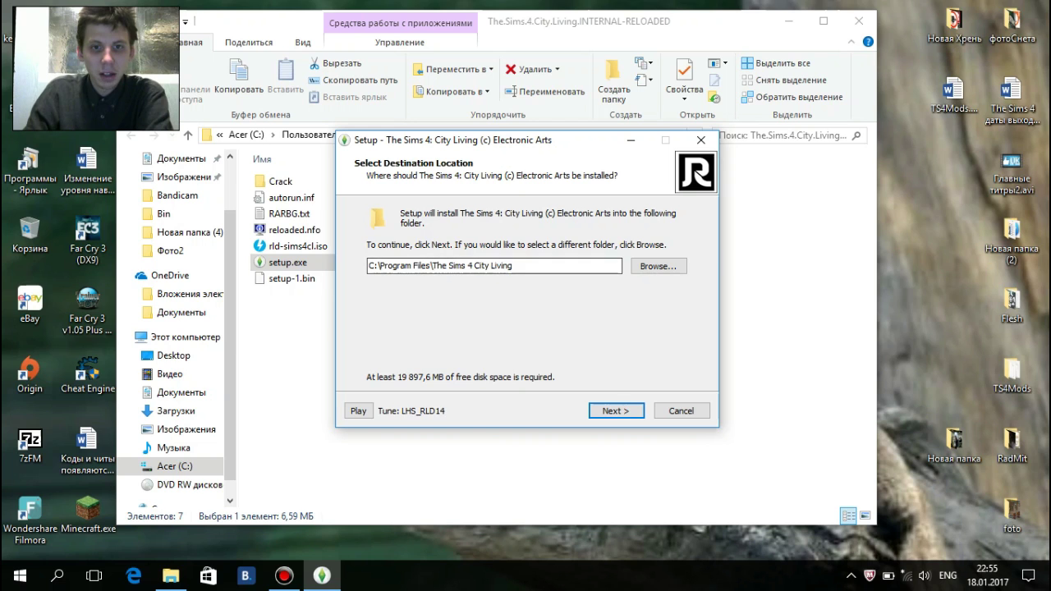
left_click(657, 266)
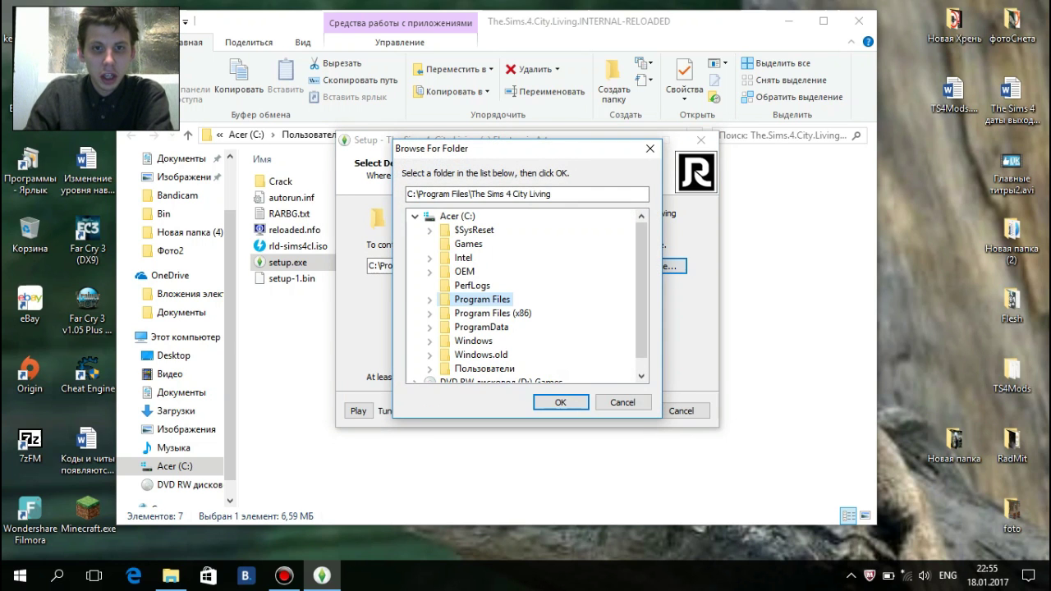
left_click(468, 244)
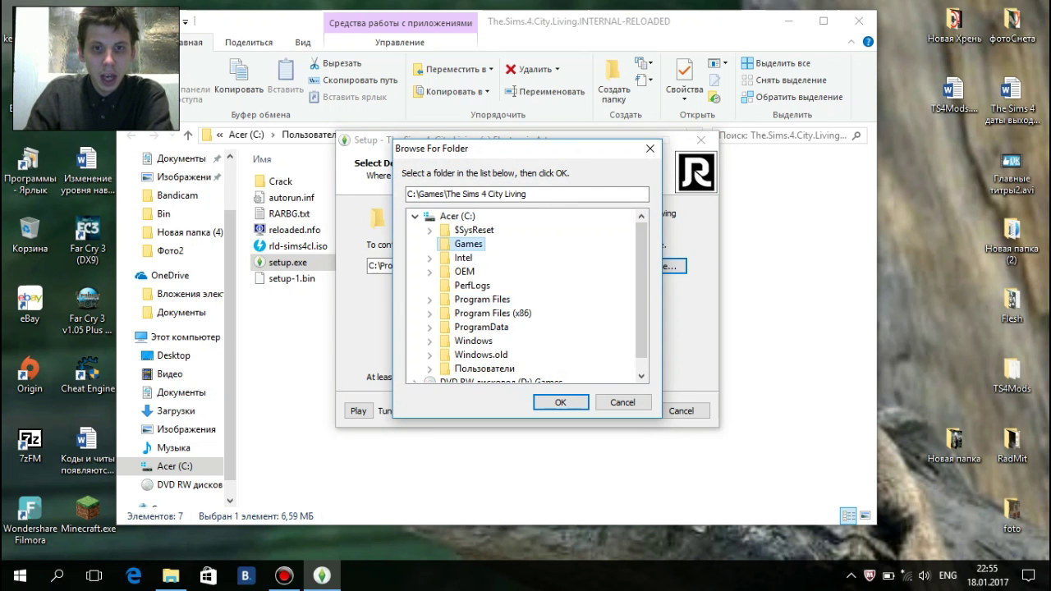
key("Return")
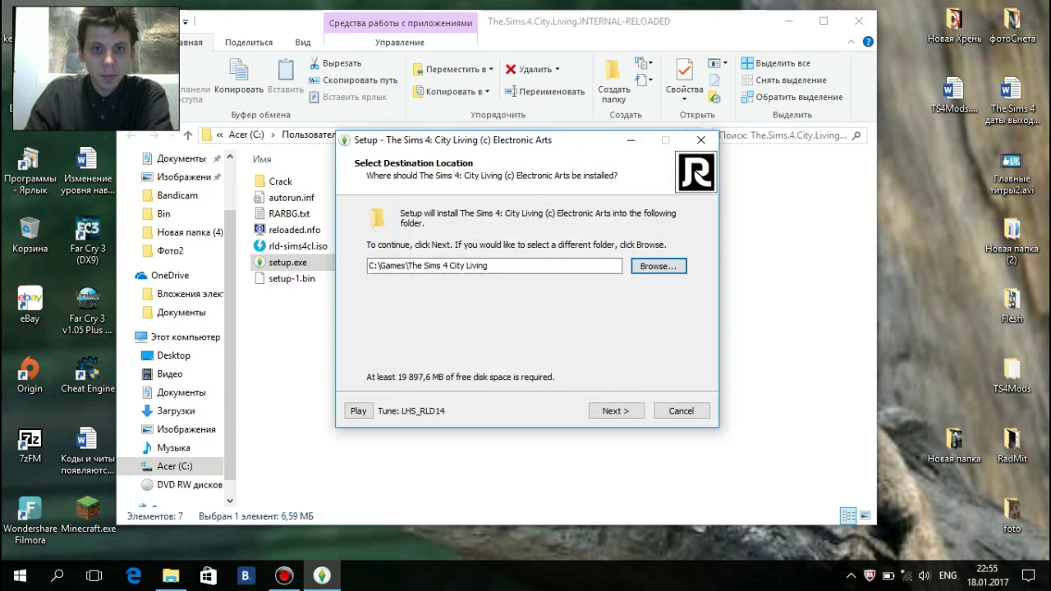
left_click_drag(490, 266, 368, 265)
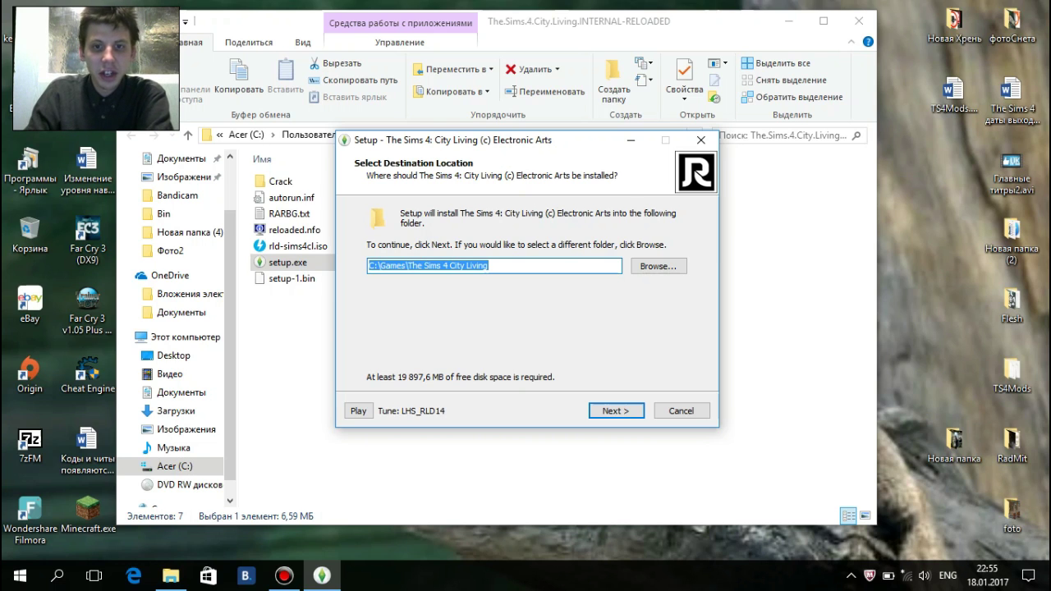
key("Return")
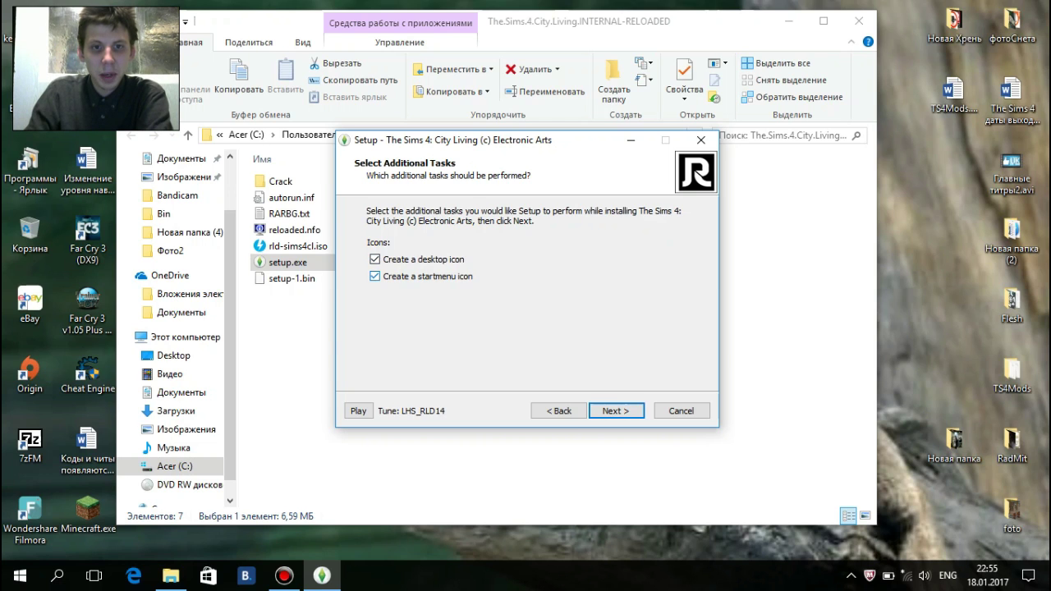
- Turn off the start menu icon, keep only the desktop icon and start the installation
left_click(374, 276)
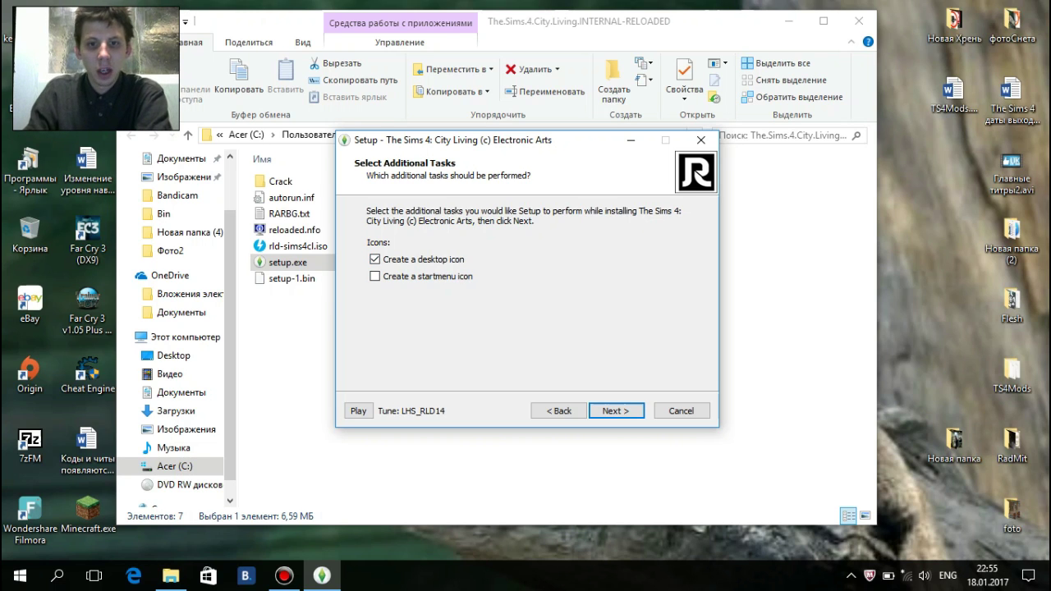
key("Return")
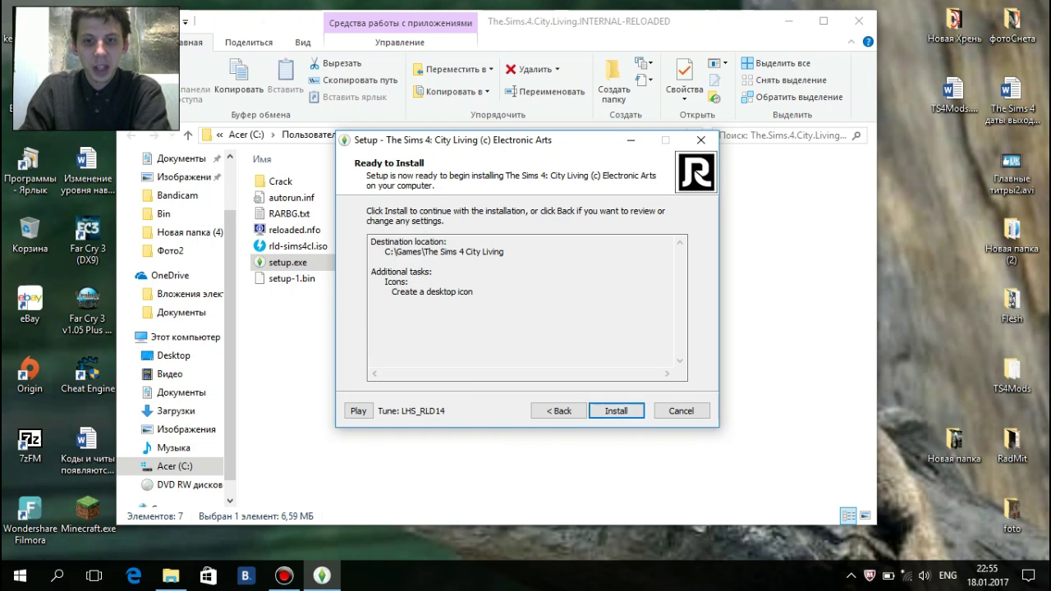
key("Return")
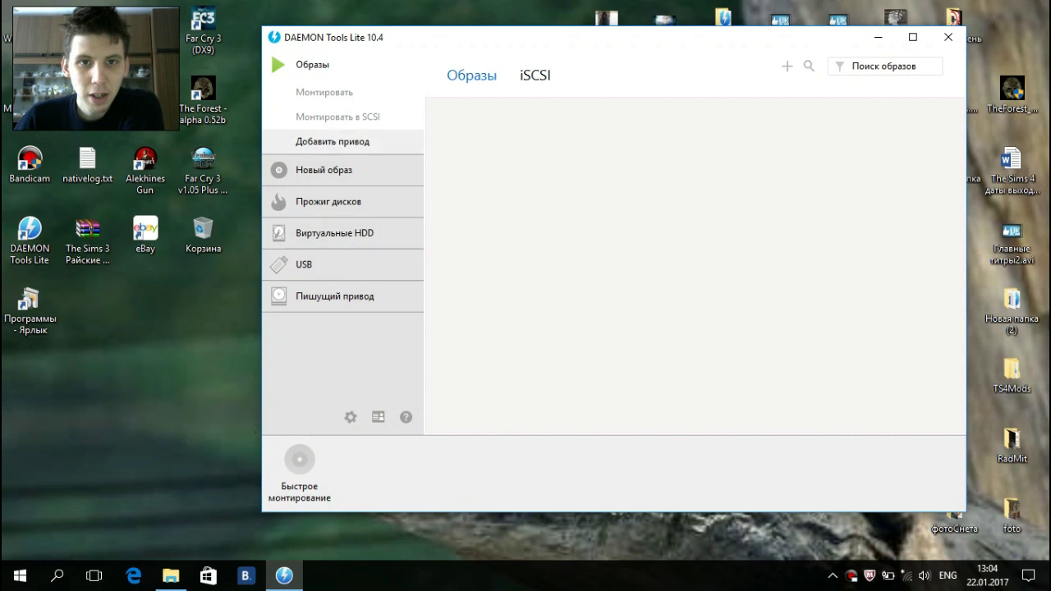
left_click_drag(497, 45, 561, 28)
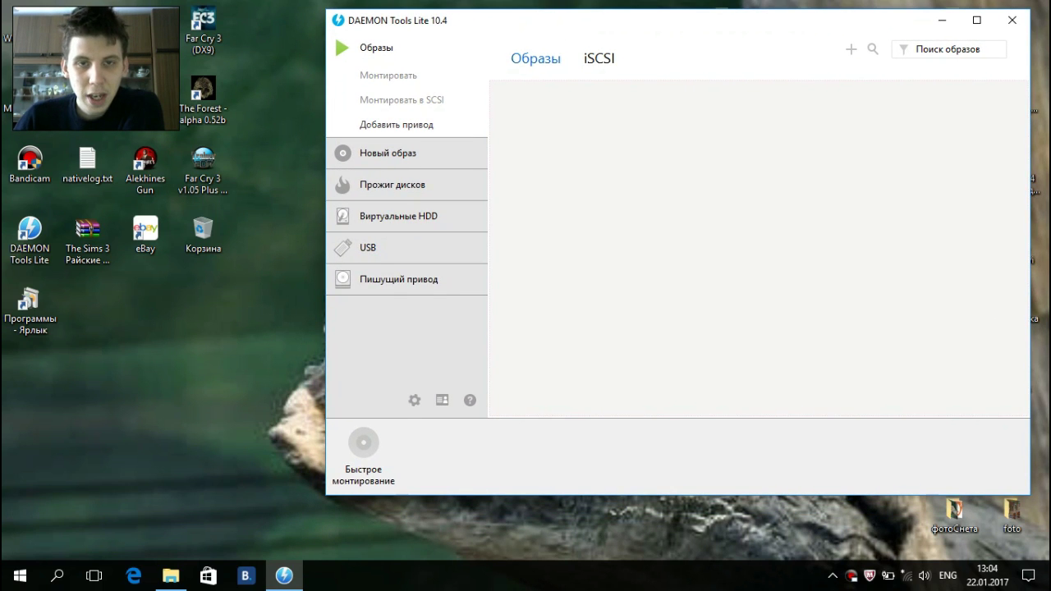
left_click_drag(642, 33, 460, 41)
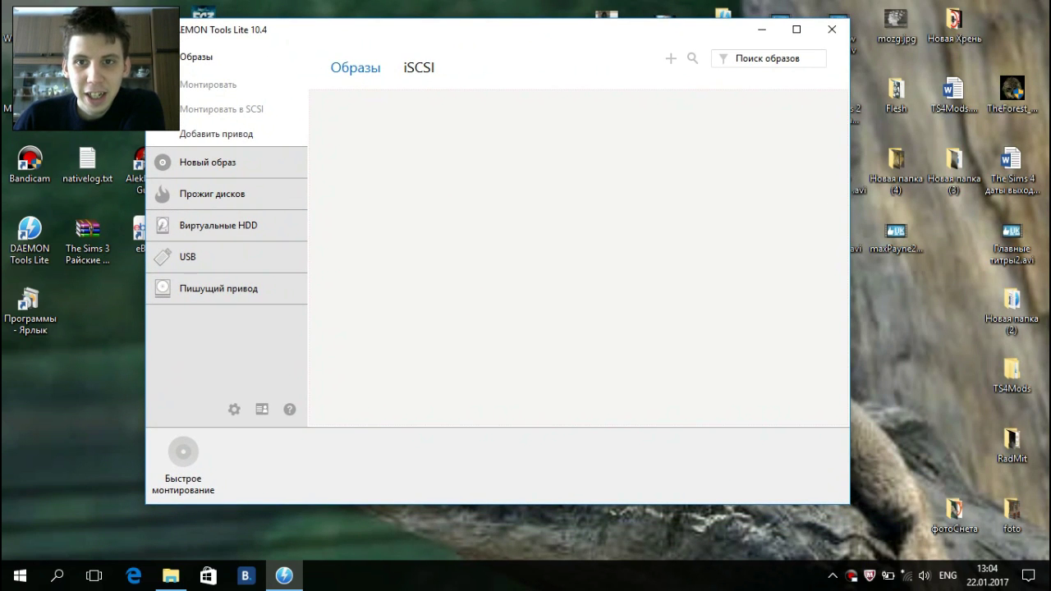
left_click(671, 58)
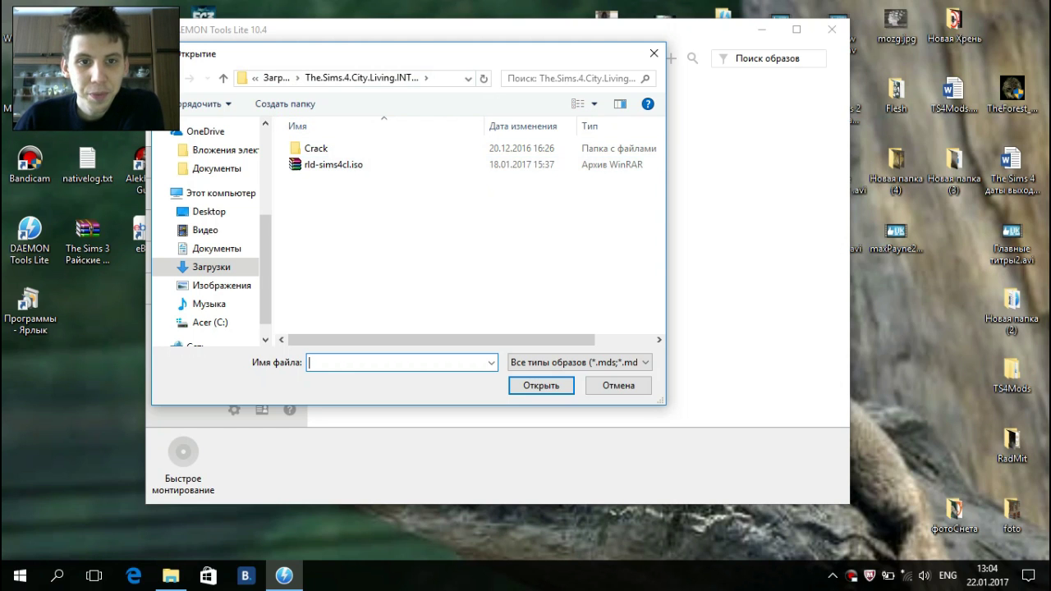
left_click(653, 53)
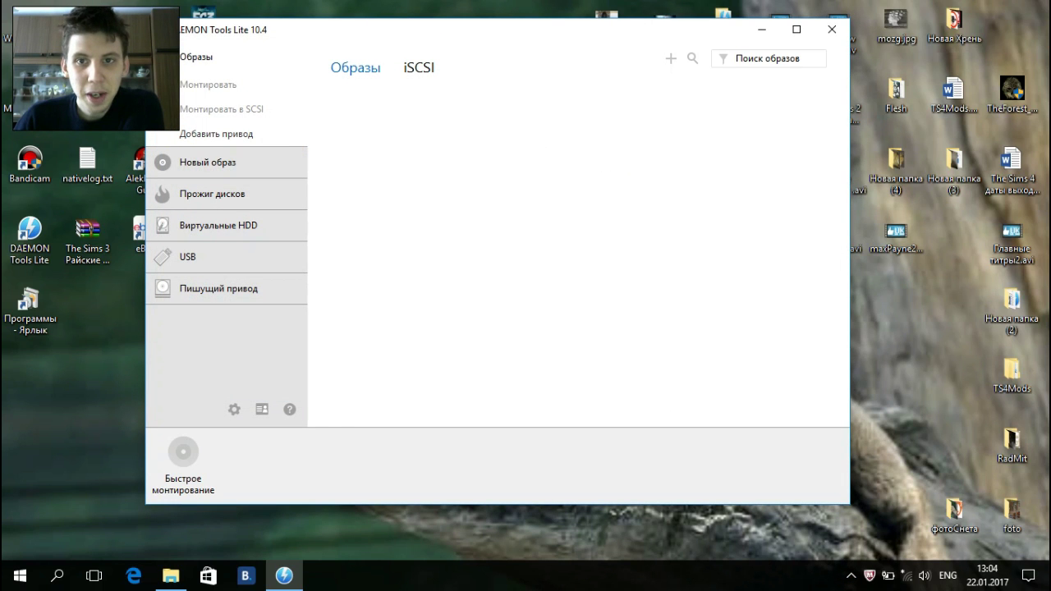
- Add rld-sims4cl.iso from the City Living folder to the DAEMON Tools Lite images and mount it to a SCSI drive
left_click(670, 58)
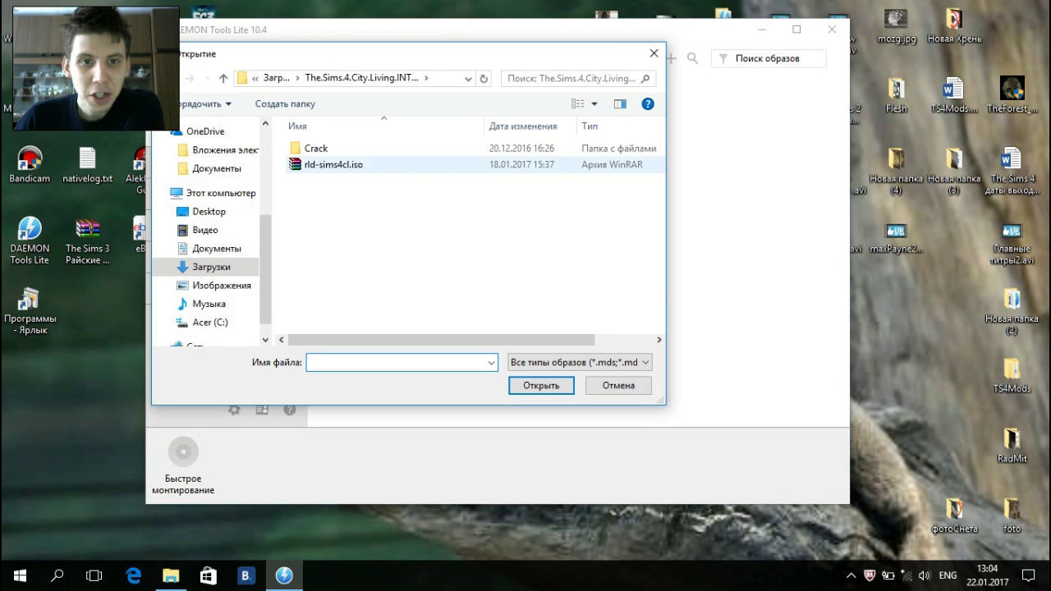
left_click(333, 164)
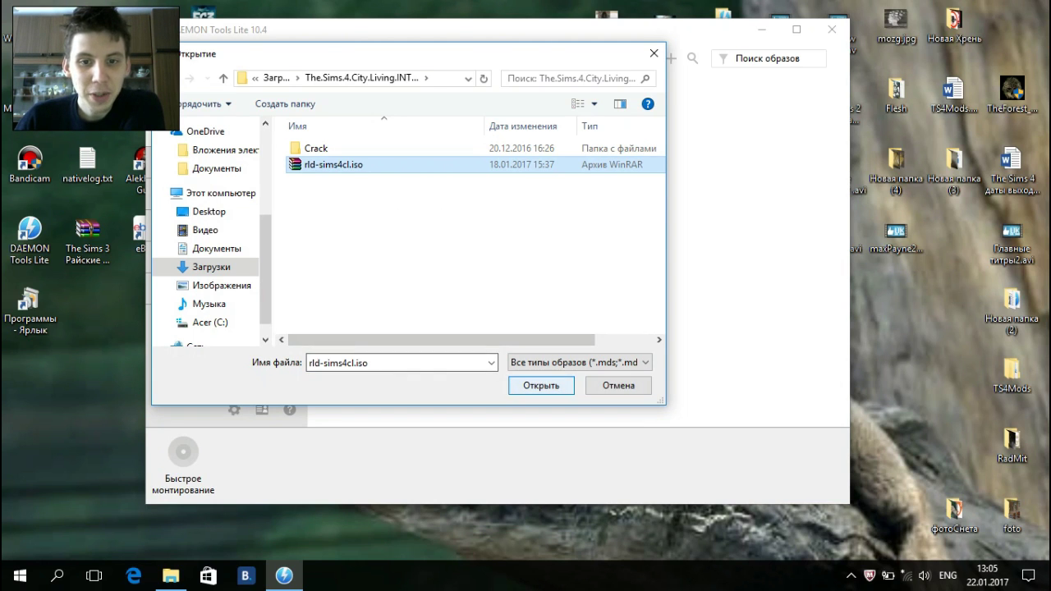
left_click(540, 385)
right_click(376, 161)
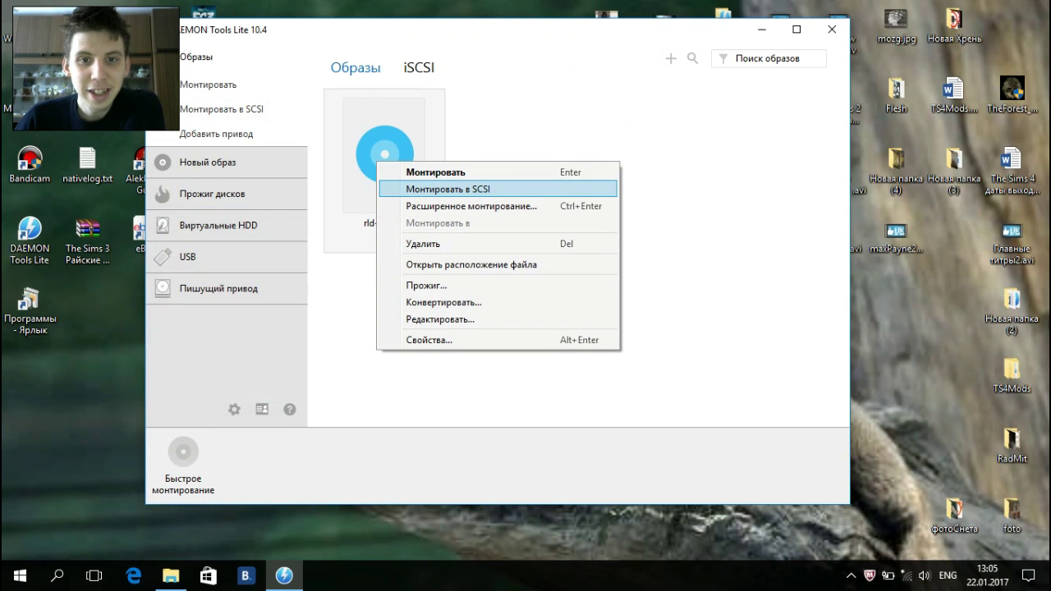
left_click(447, 189)
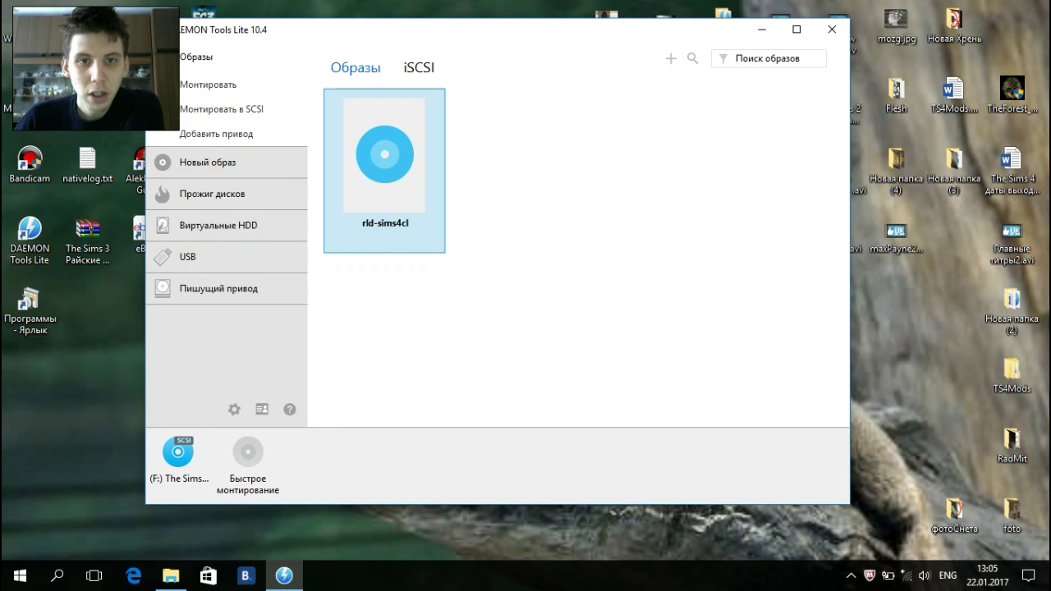
- Open the mounted BD-ROM drive (F:) The Sims 4 City Living in File Explorer and adjust the navigation pane width to show its full name
left_click(171, 576)
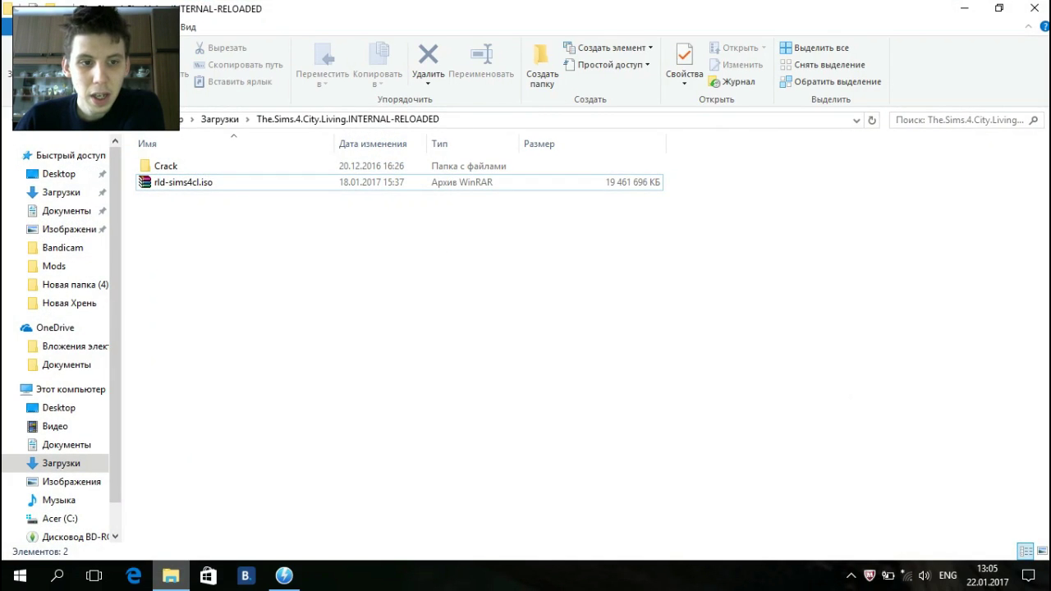
scroll(66, 488, "down", 1)
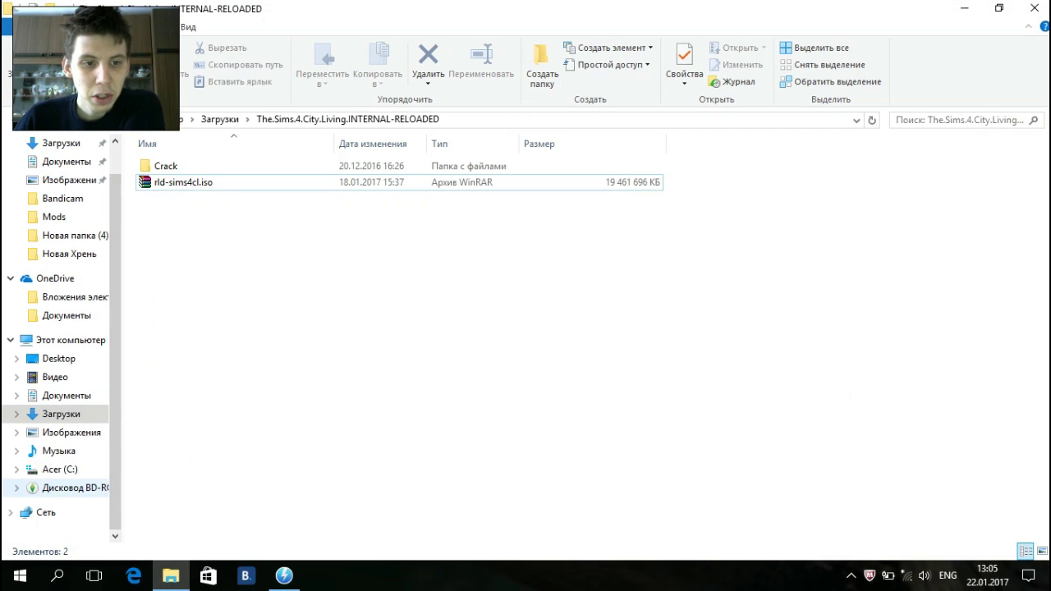
left_click_drag(121, 468, 612, 468)
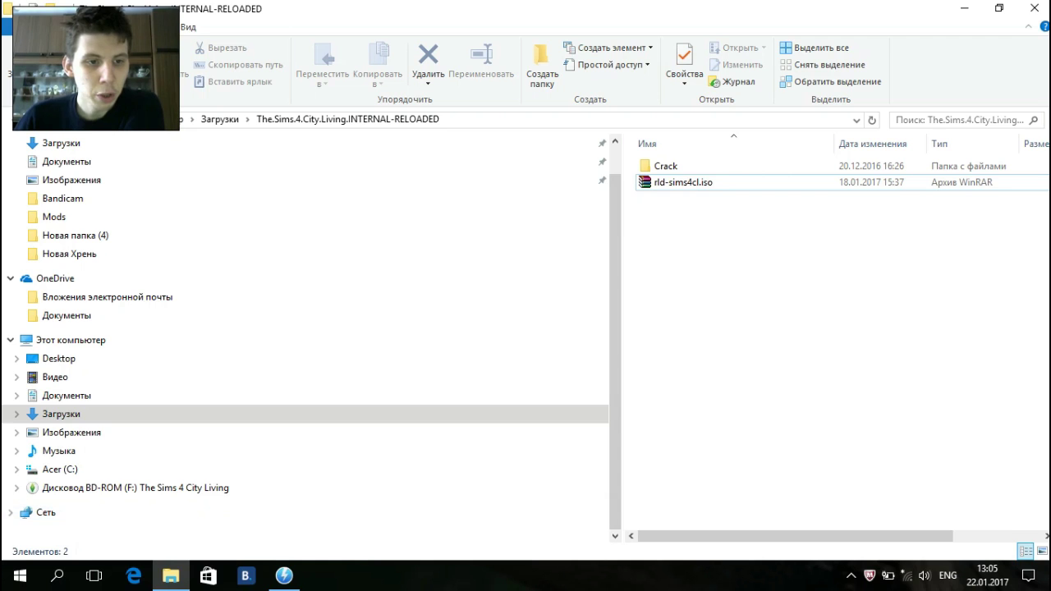
left_click(134, 487)
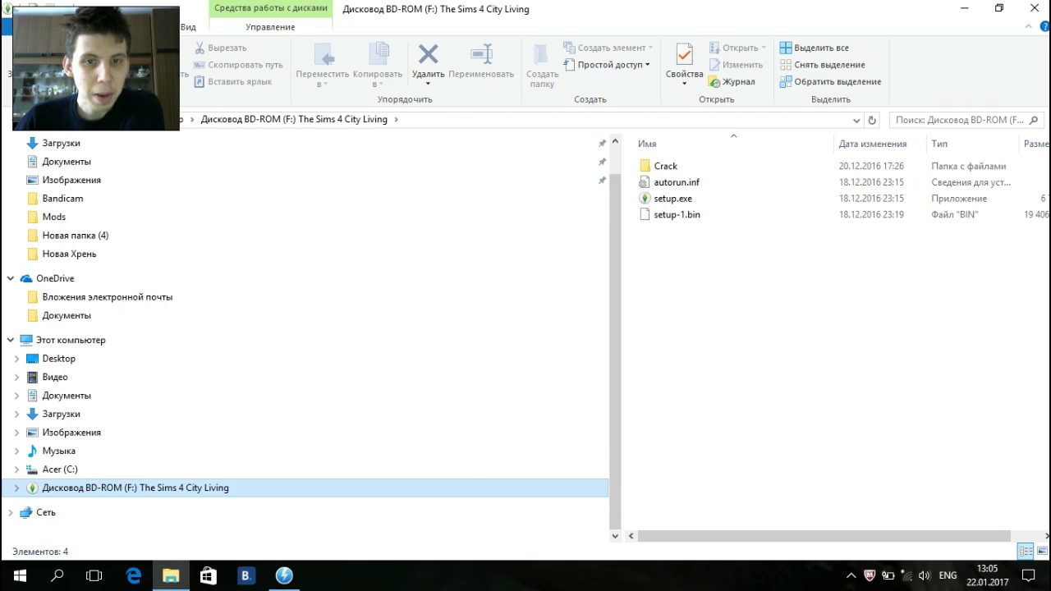
right_click(164, 488)
key("Escape")
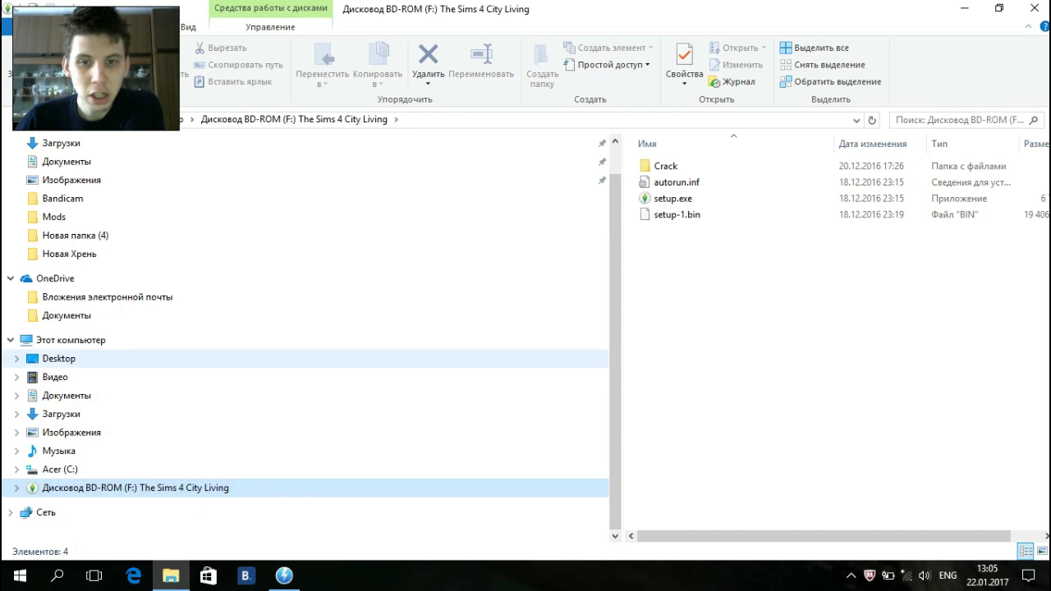
left_click_drag(509, 340, 456, 353)
left_click_drag(621, 328, 278, 328)
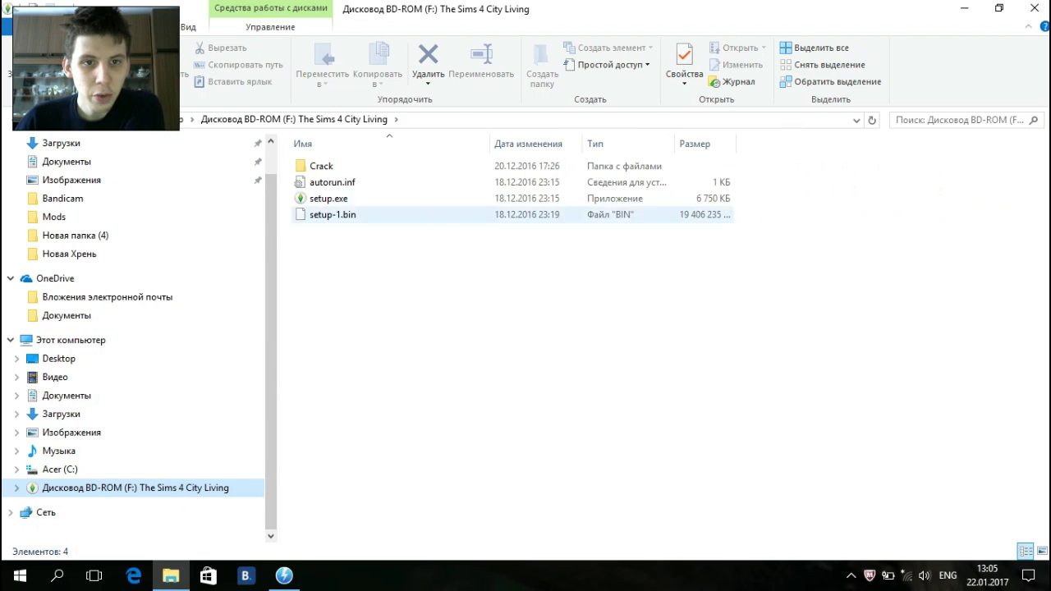
- Run setup.exe from the mounted disc, dismiss the developer support notice and stop the installer music
left_click(373, 198)
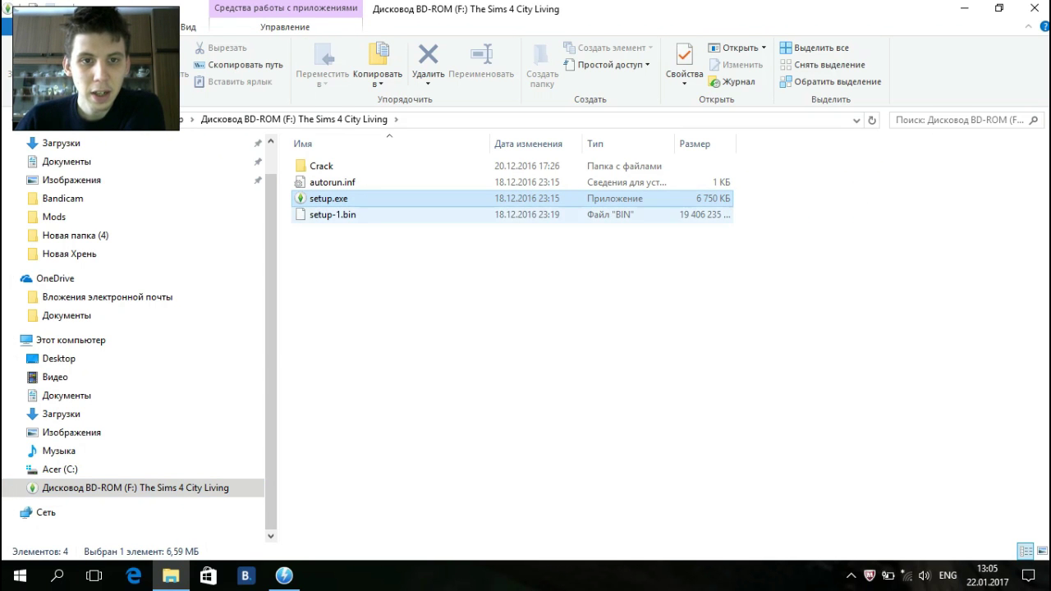
left_click(373, 246)
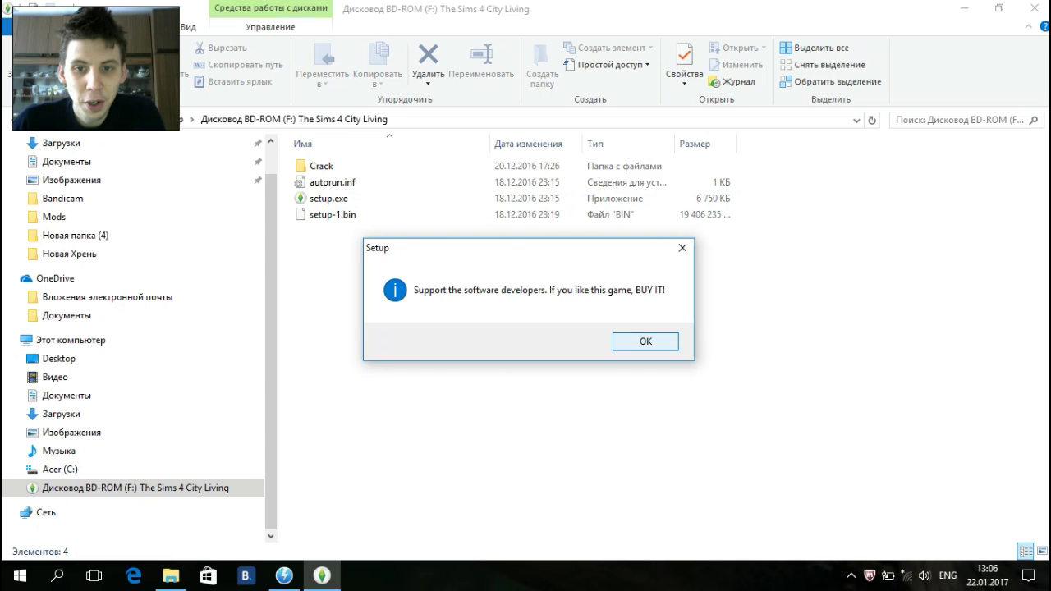
left_click(646, 342)
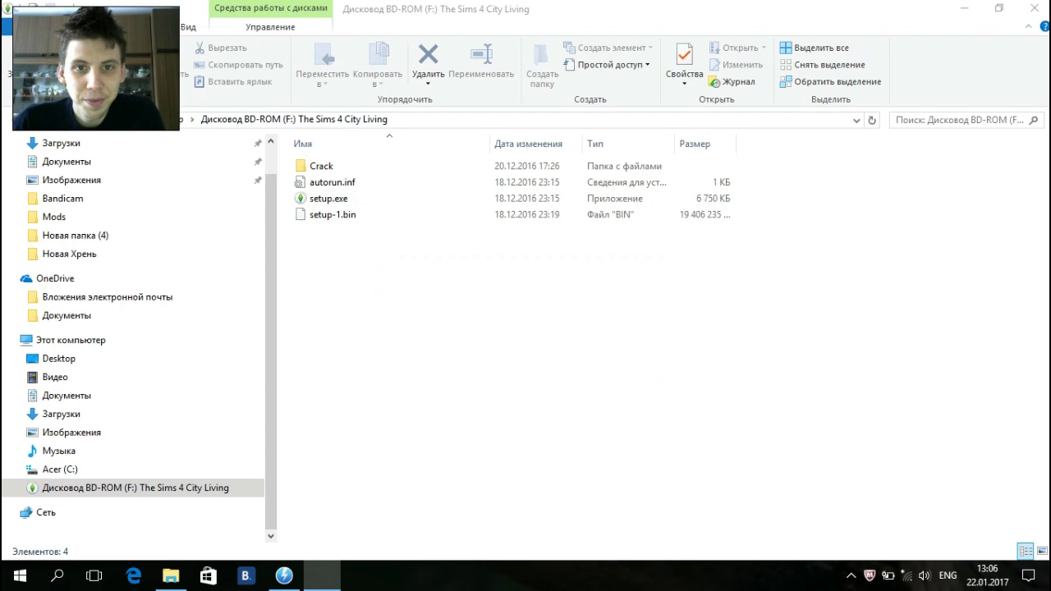
left_click(358, 410)
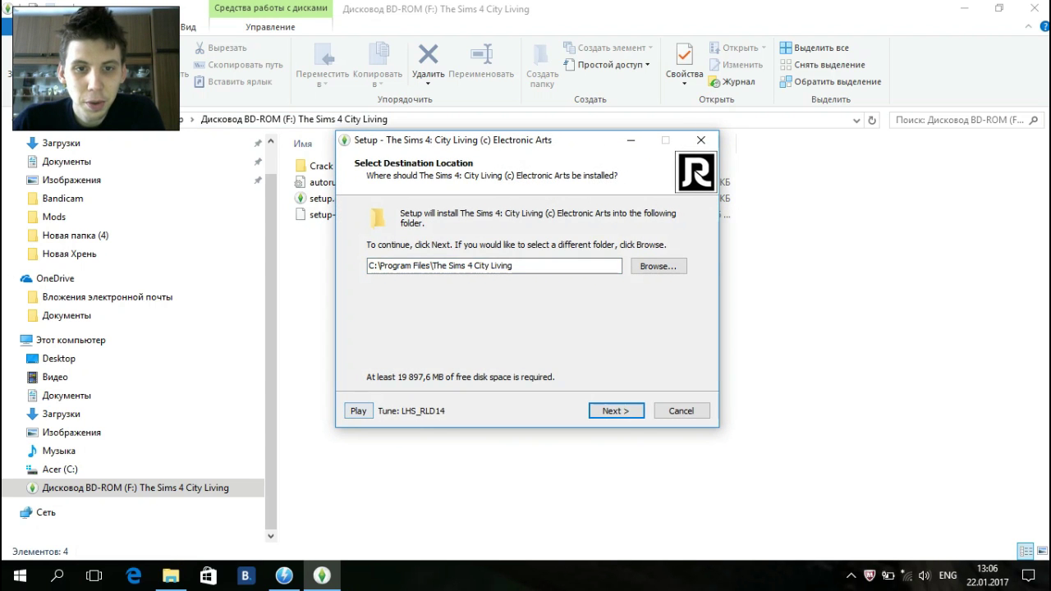
- Set the install destination to C:\Games\The Sims 4 City Living and continue to the additional tasks
left_click_drag(513, 266, 368, 265)
left_click(511, 265)
left_click_drag(511, 265, 369, 265)
left_click(512, 265)
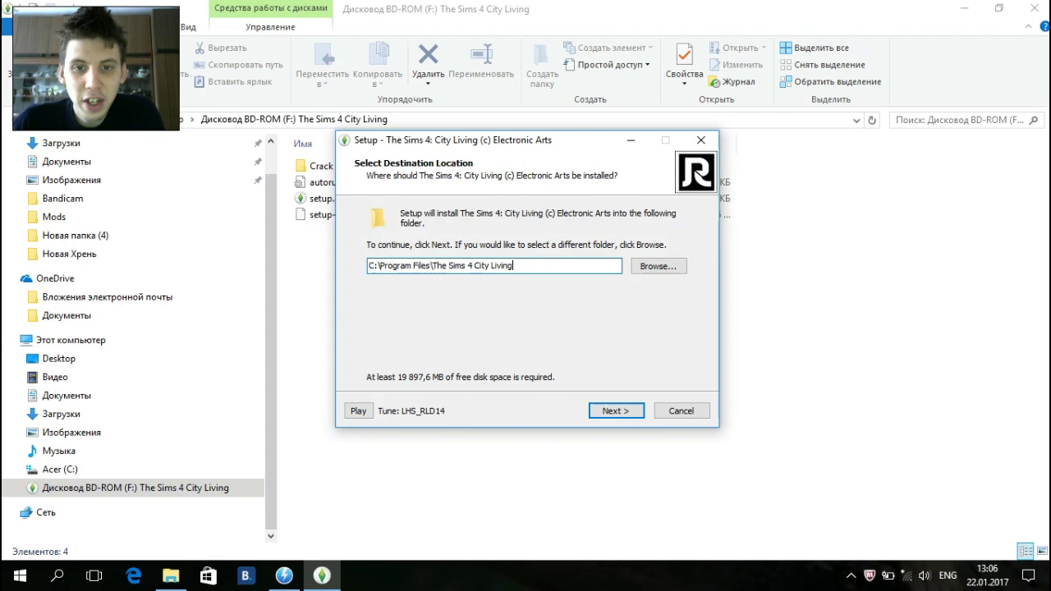
left_click(657, 266)
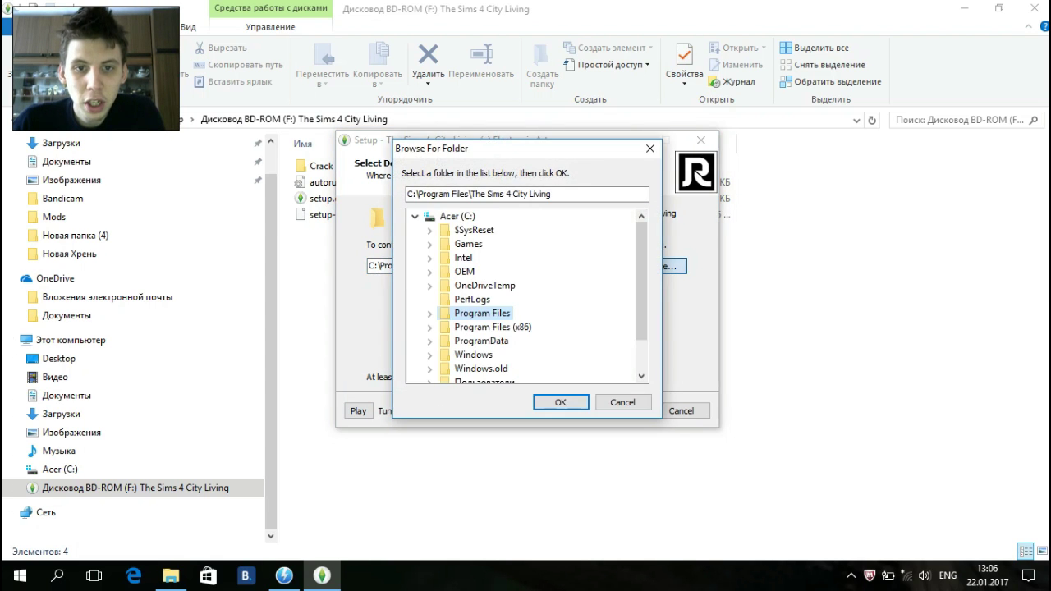
left_click(468, 244)
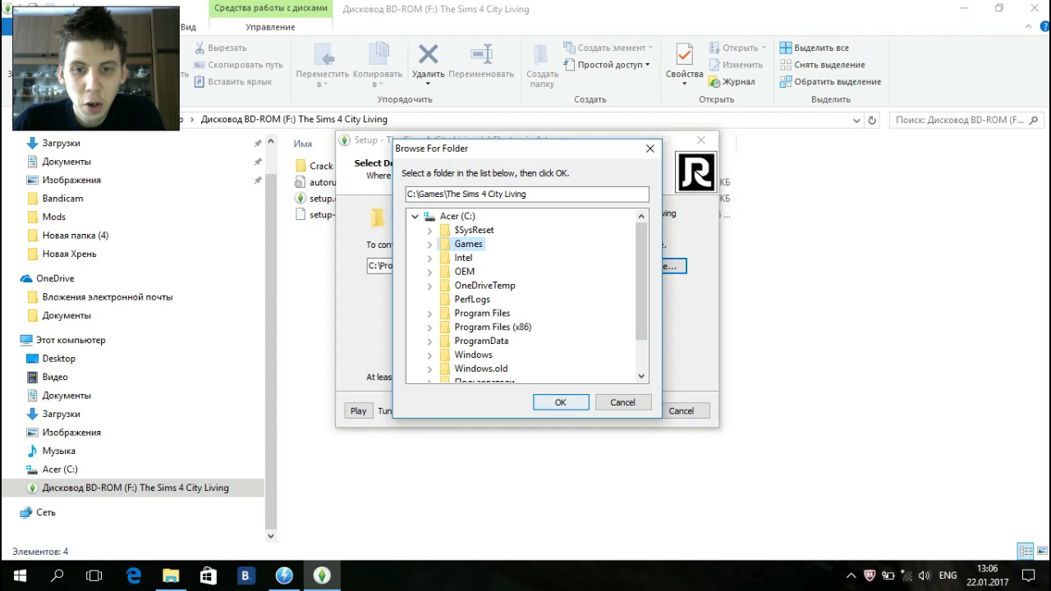
left_click(561, 402)
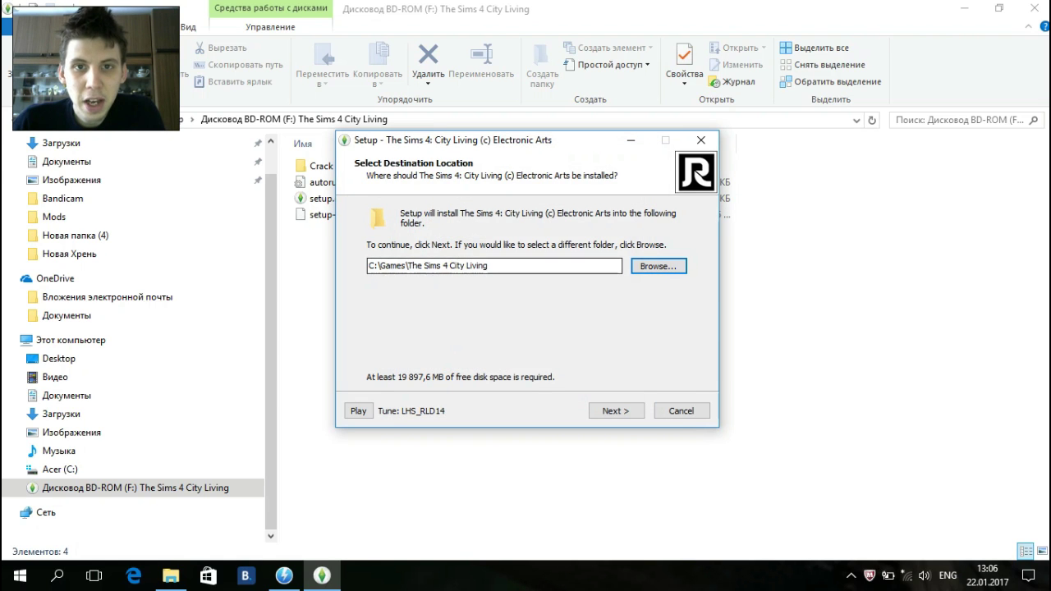
left_click_drag(490, 265, 367, 265)
left_click(380, 265)
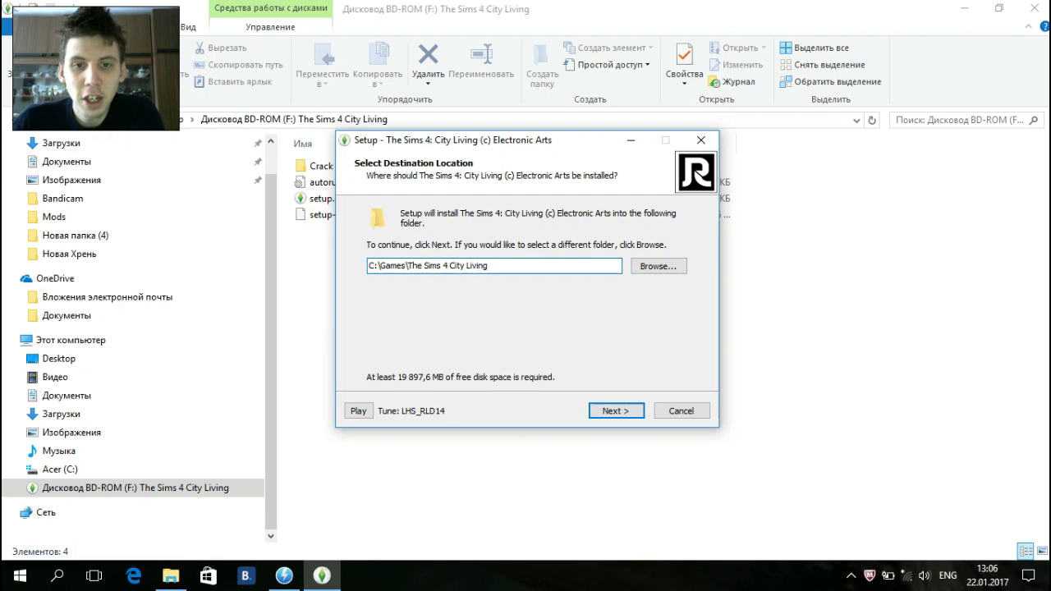
left_click(616, 410)
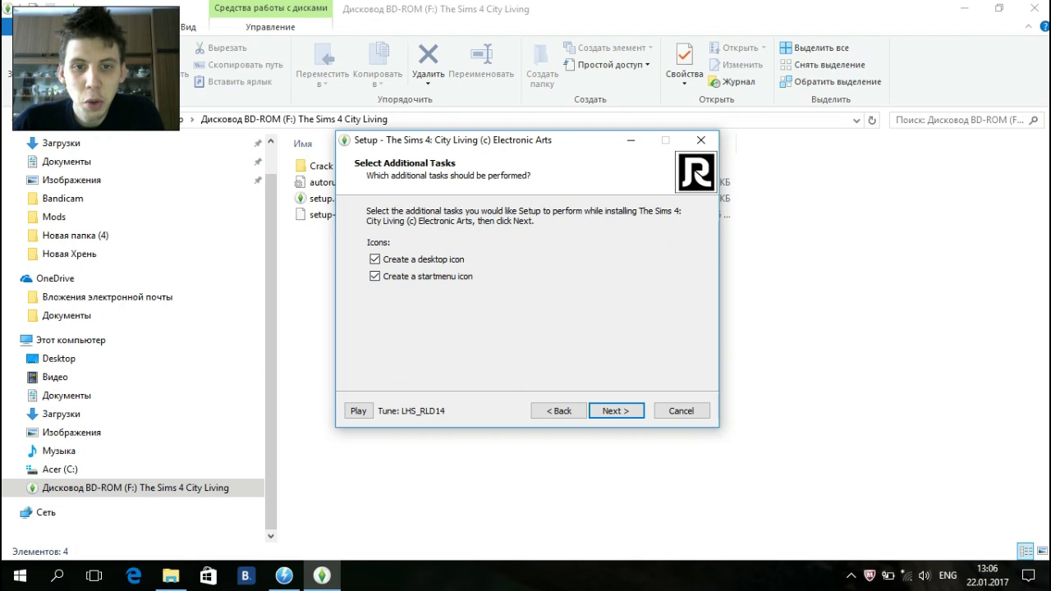
- Exclude the start menu icon, keep the desktop icon and start installing the game
left_click(374, 276)
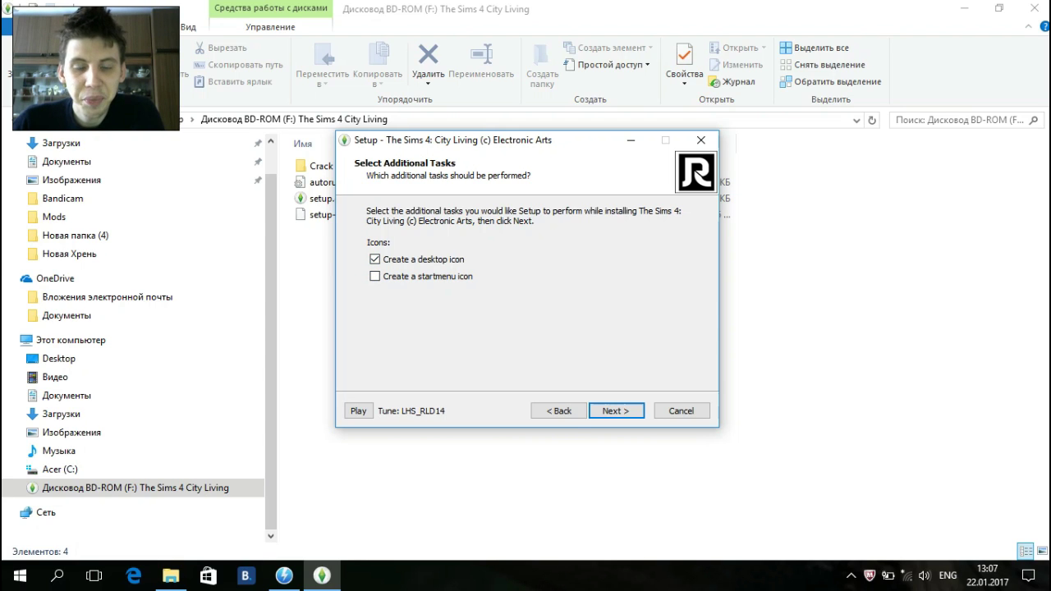
key("Return")
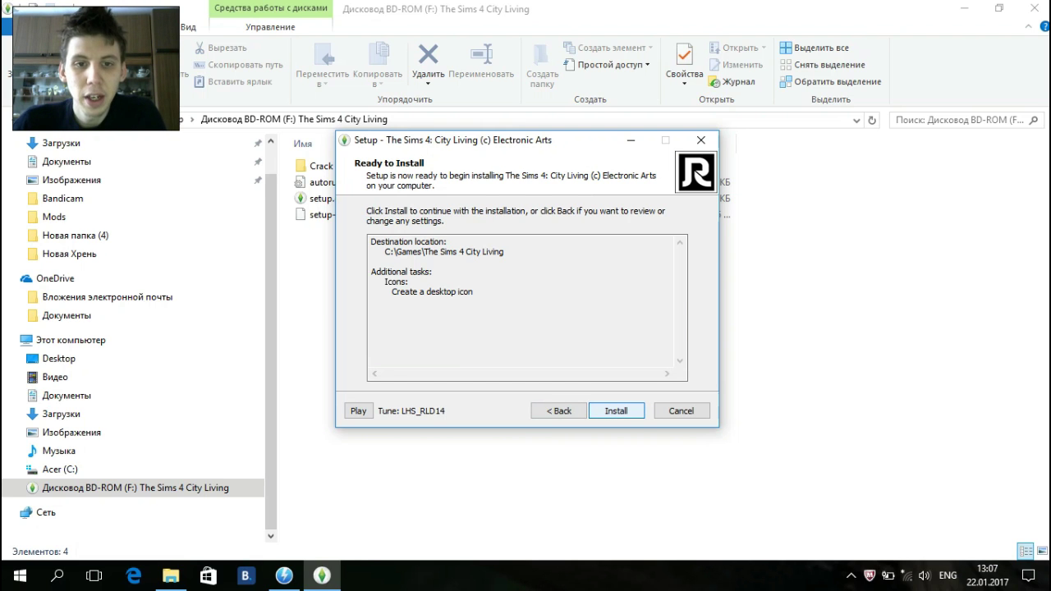
key("Return")
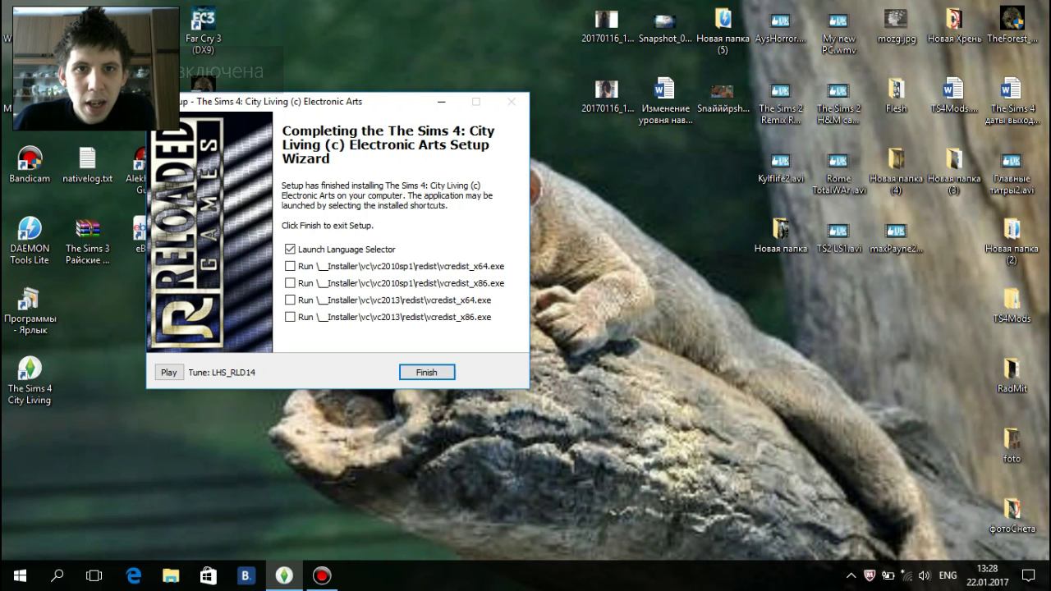
- Finish the setup without launching the language selector and move The Sims 4 City Living shortcut to the middle of the desktop
left_click_drag(348, 97, 476, 92)
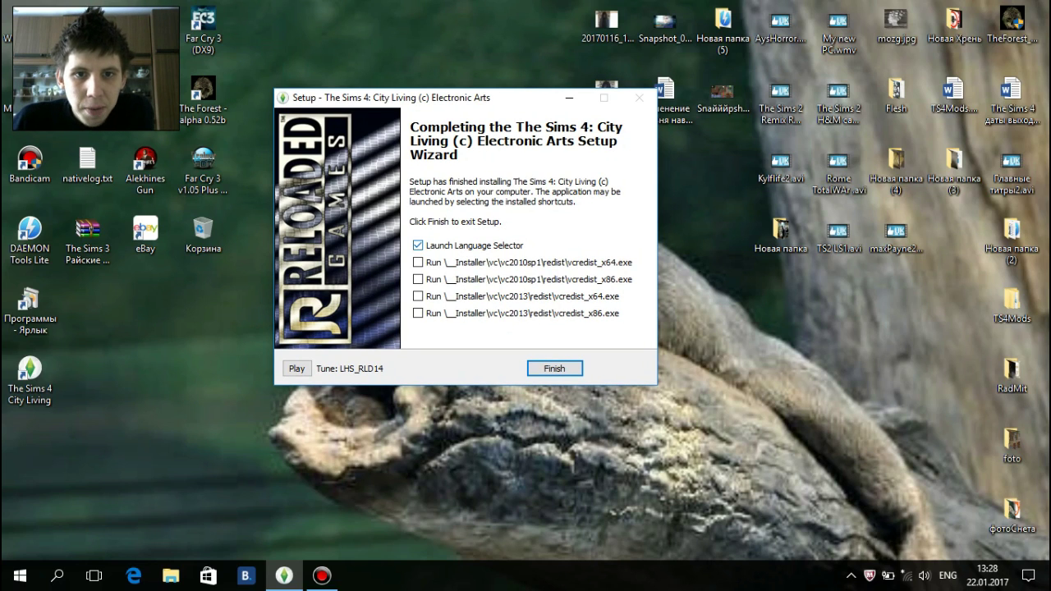
left_click(418, 245)
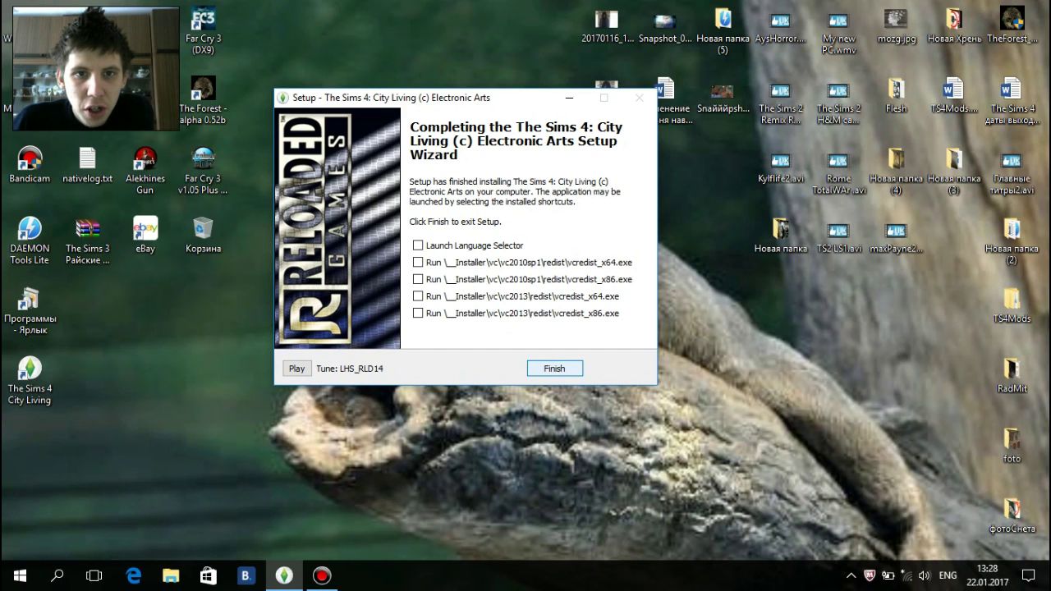
left_click(554, 368)
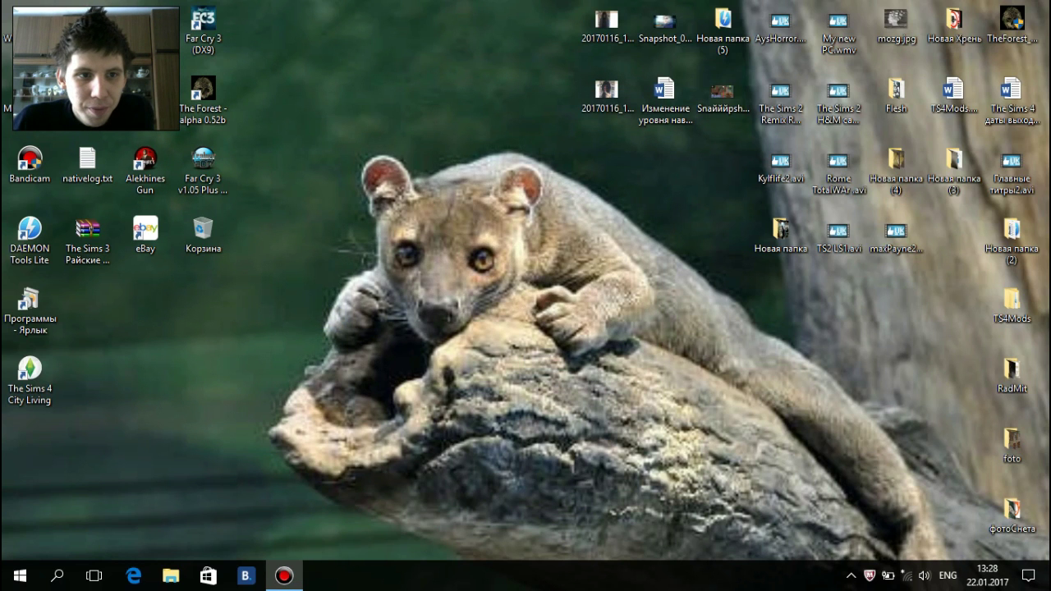
left_click_drag(29, 373, 549, 310)
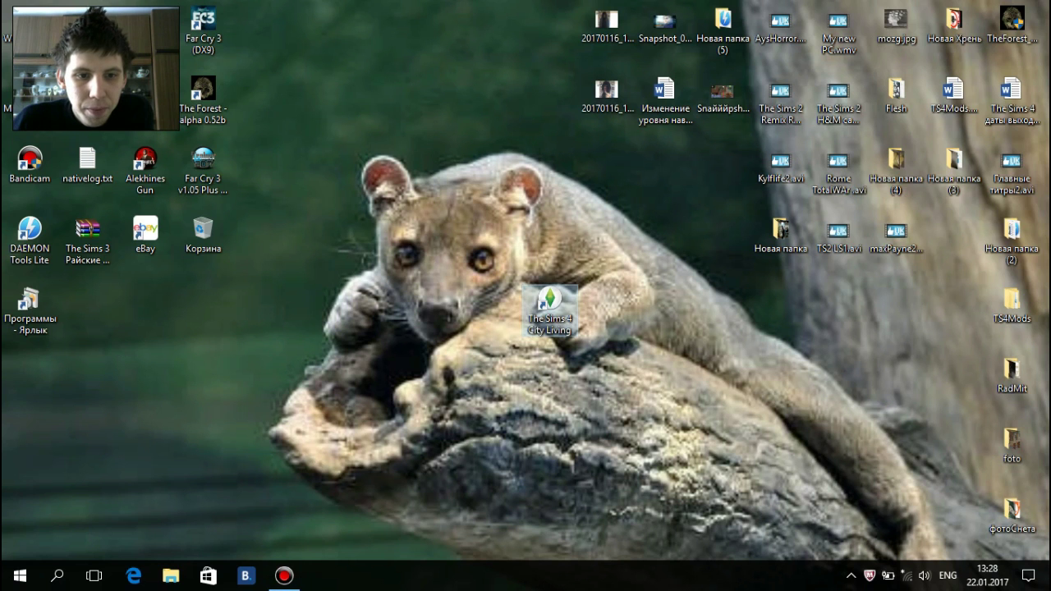
- Open the Crack\Game\Bin folder on the mounted The Sims 4 City Living disc in File Explorer
left_click(170, 576)
left_click_drag(566, 311, 493, 245)
scroll(378, 196, "down", 3)
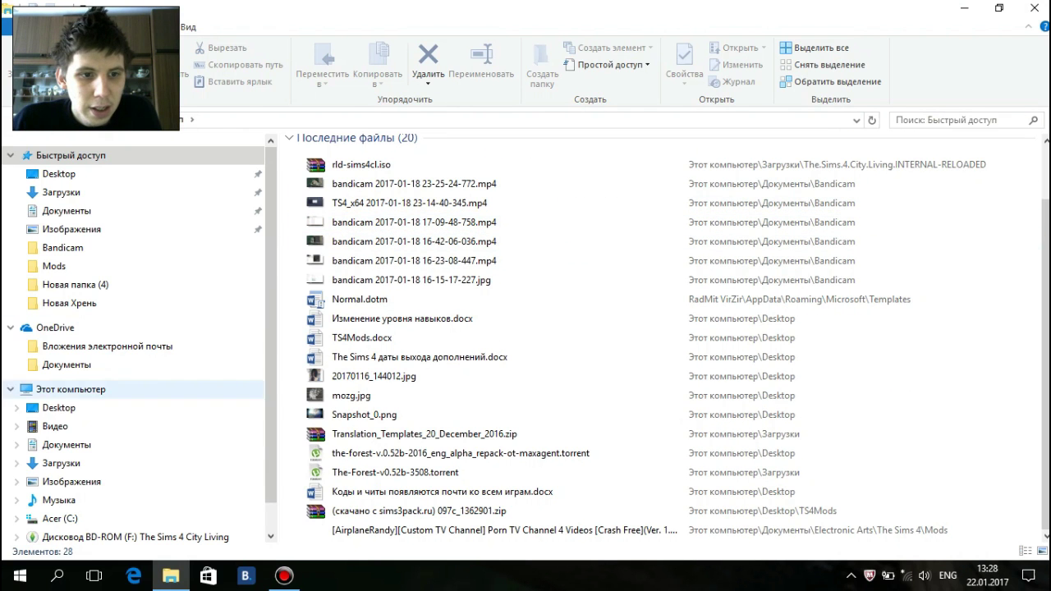
scroll(131, 463, "down", 2)
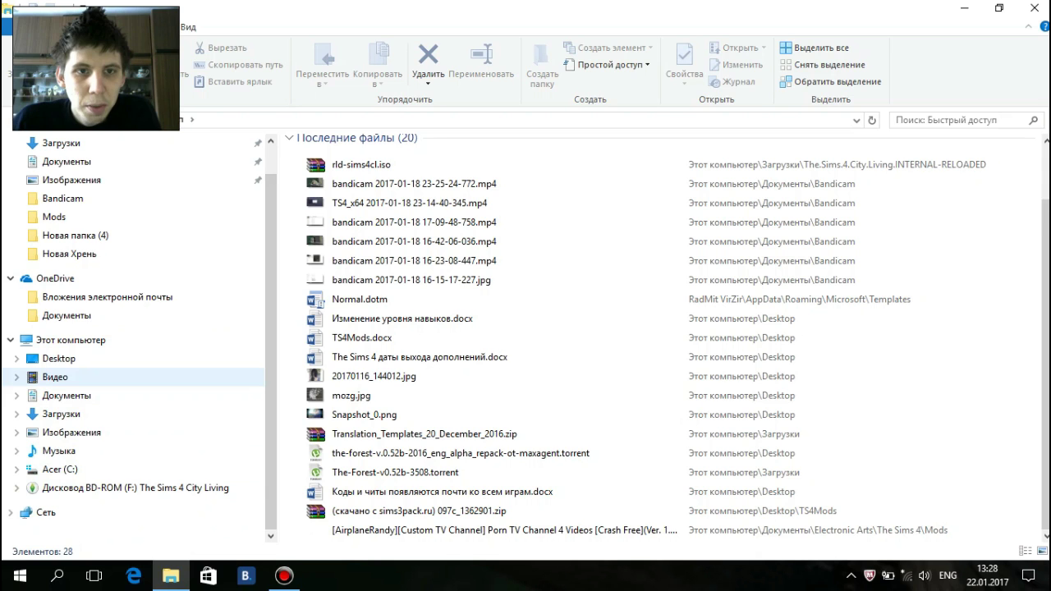
left_click(131, 488)
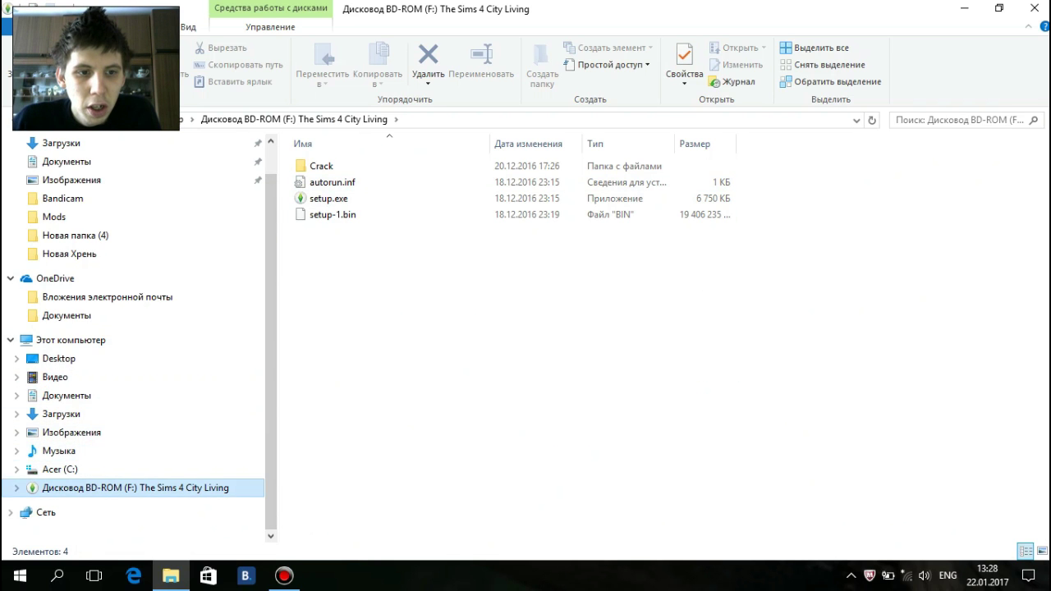
left_click(321, 166)
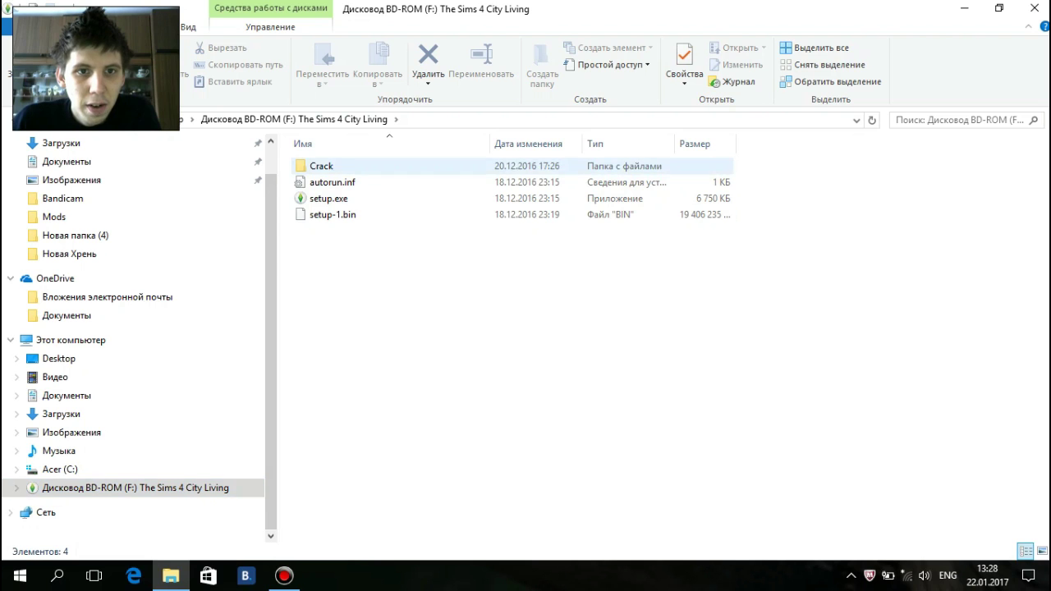
double_click(321, 166)
left_click(321, 166)
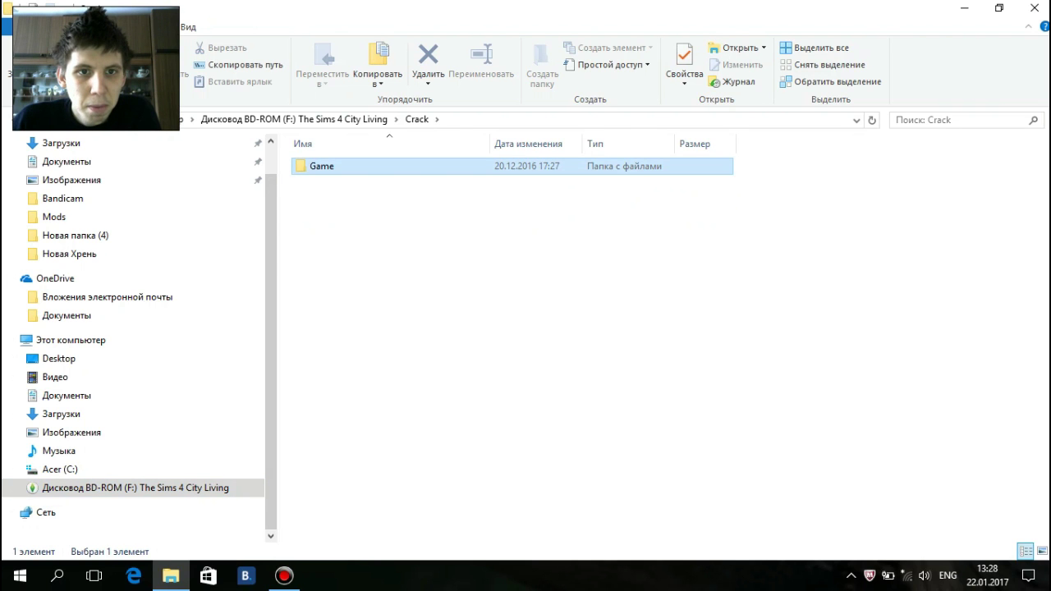
double_click(321, 166)
double_click(321, 166)
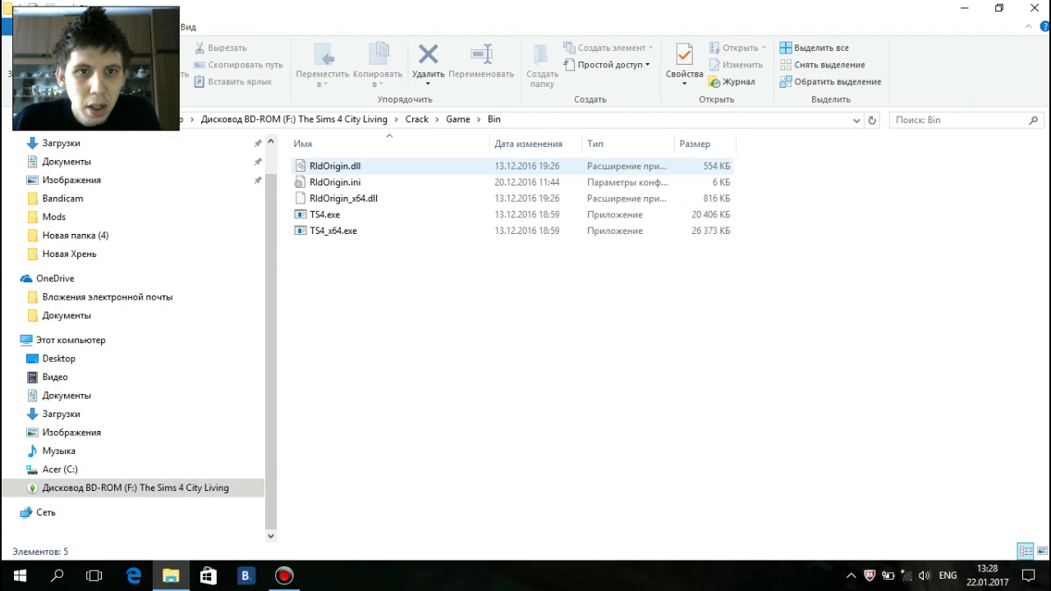
- Copy all the files in the disc's Bin folder, from RldOrigin.dll to TS4_x64.exe, and minimize the window
left_click_drag(555, 330, 327, 168)
right_click(326, 168)
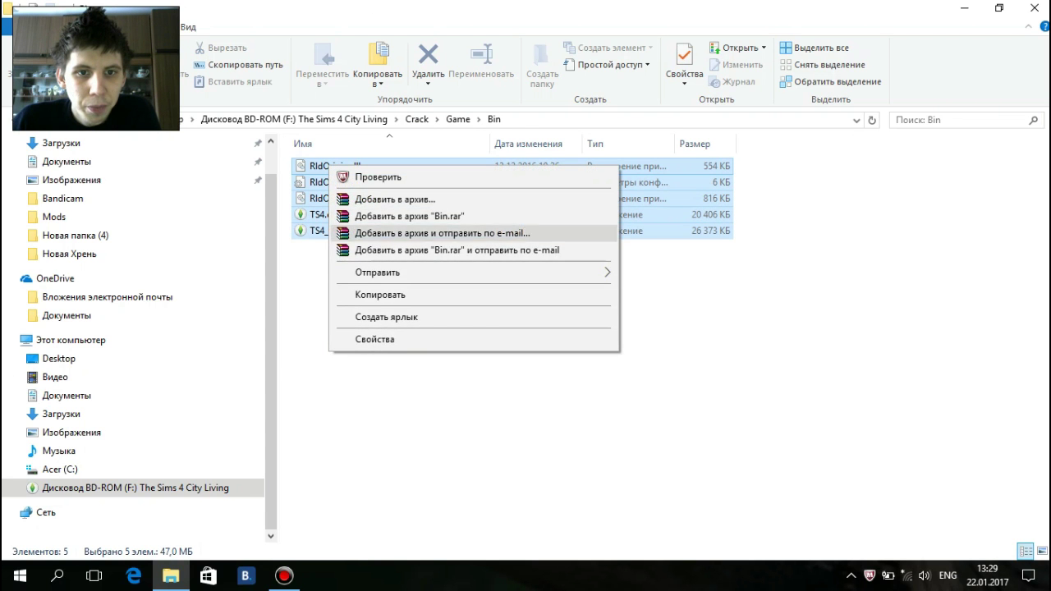
left_click(370, 295)
left_click(963, 8)
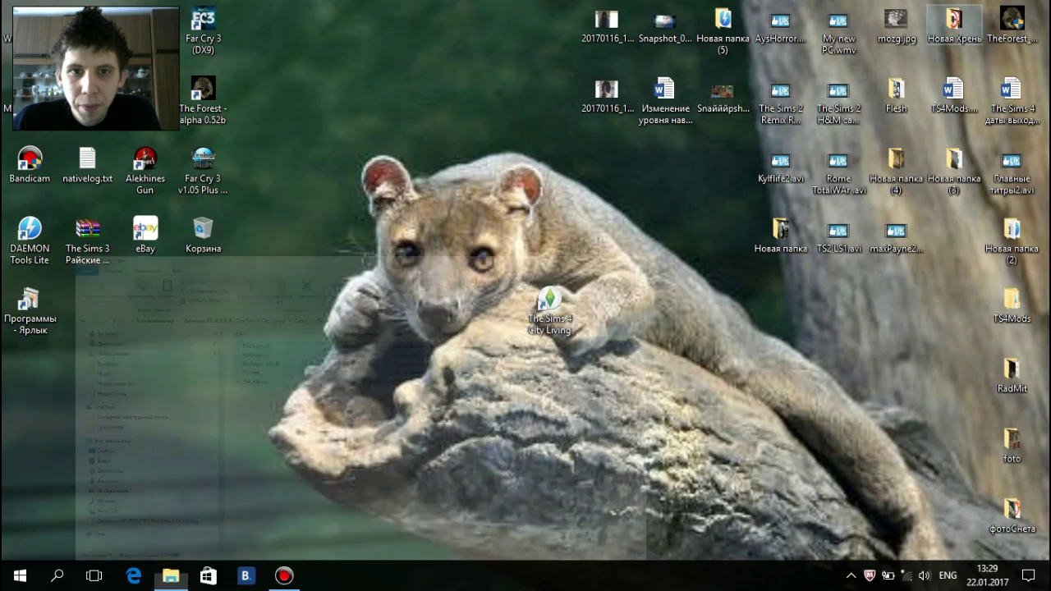
- Open the file location of The Sims 4 City Living shortcut, paste the copied files into Game\Bin, replacing the existing ones, and minimize the window
right_click(555, 305)
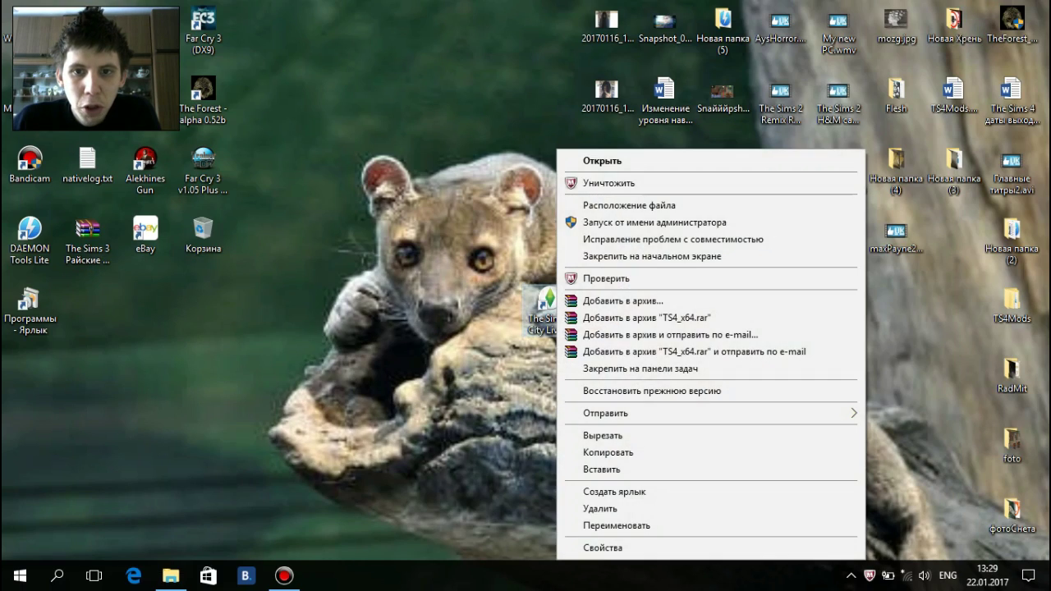
left_click(623, 205)
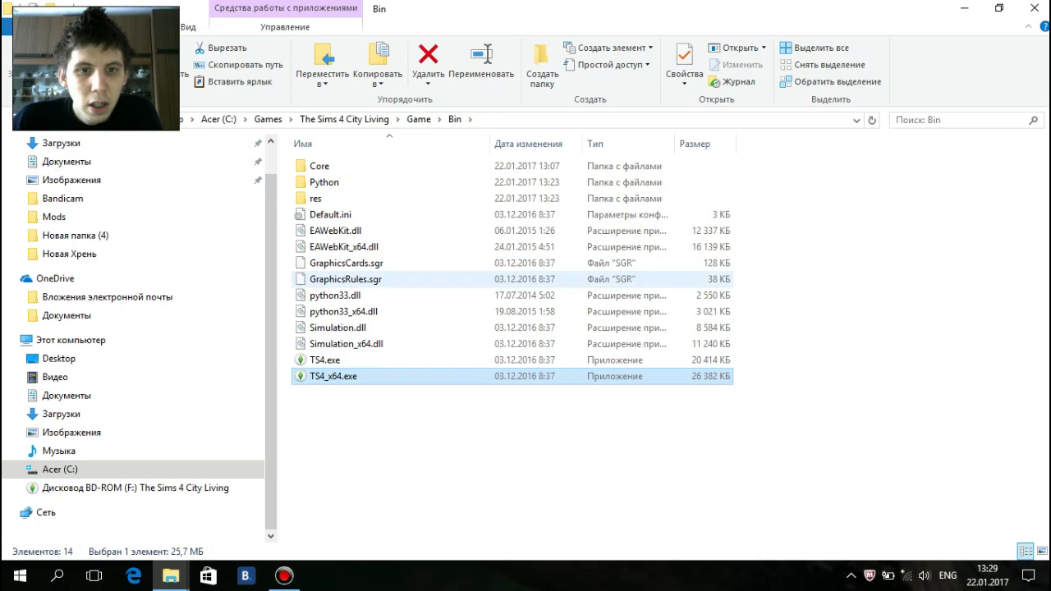
right_click(394, 440)
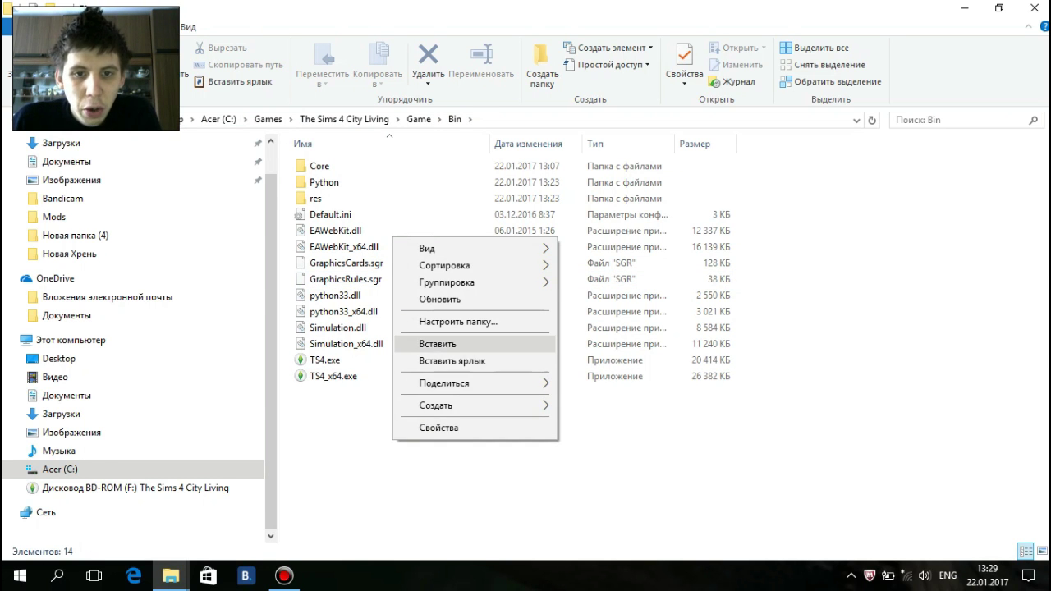
left_click(437, 344)
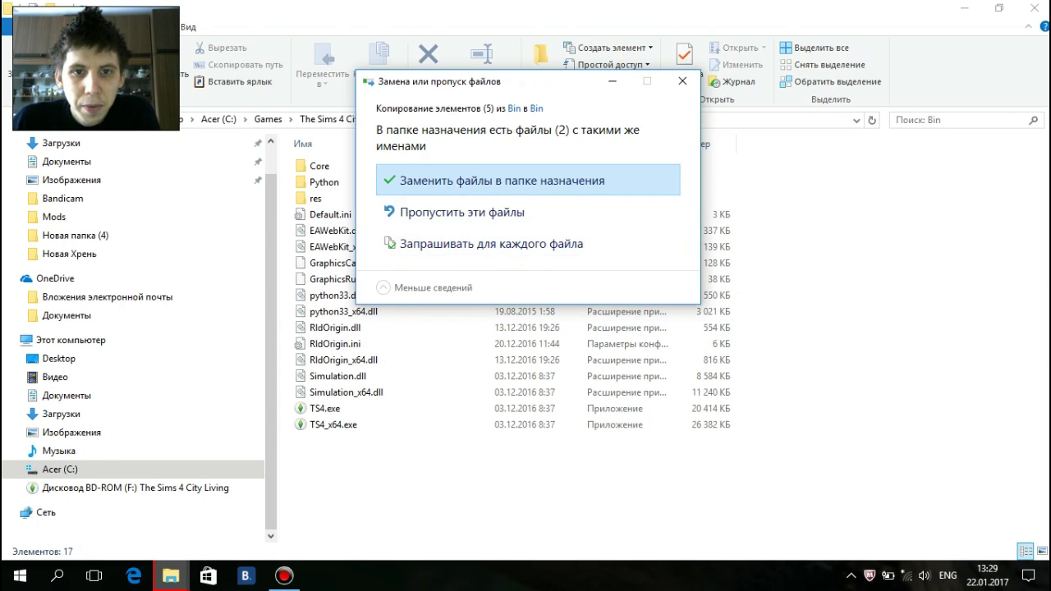
left_click(476, 110)
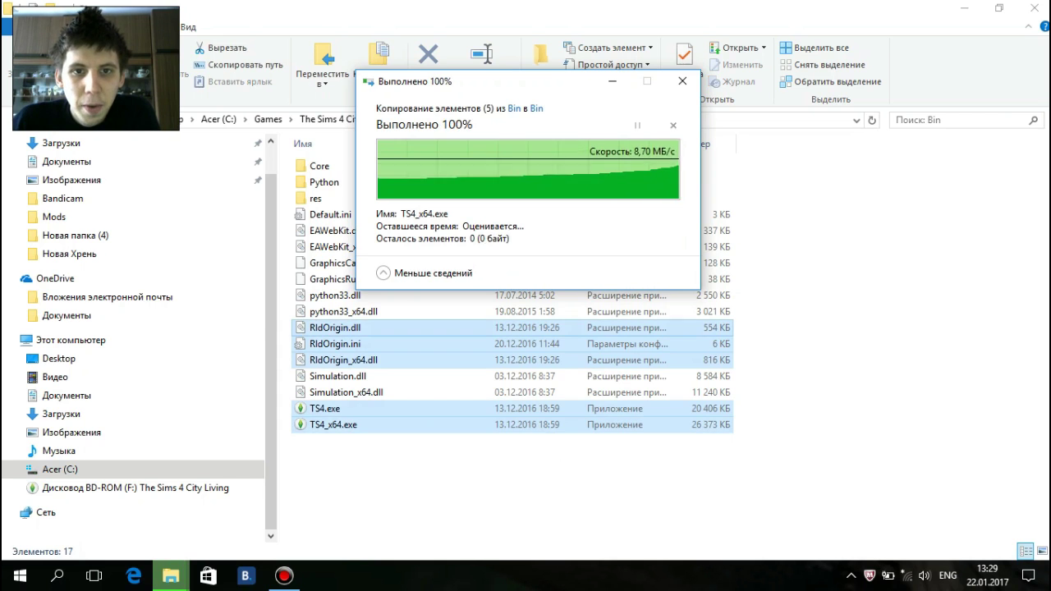
left_click(780, 271)
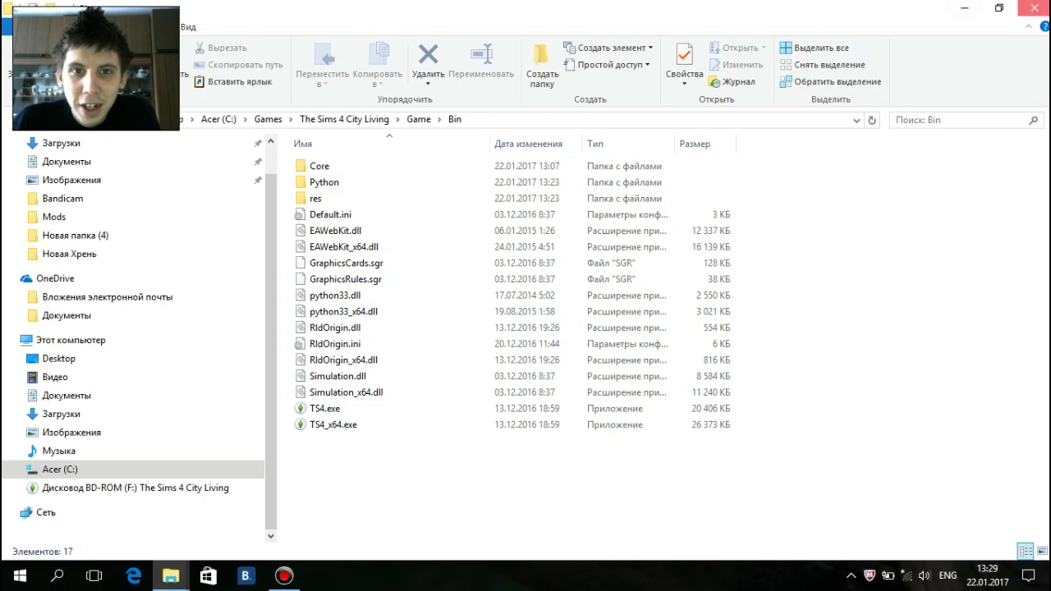
left_click(963, 7)
- Reposition The Sims 4 City Living shortcut on the desktop and start the game
left_click_drag(548, 302, 376, 234)
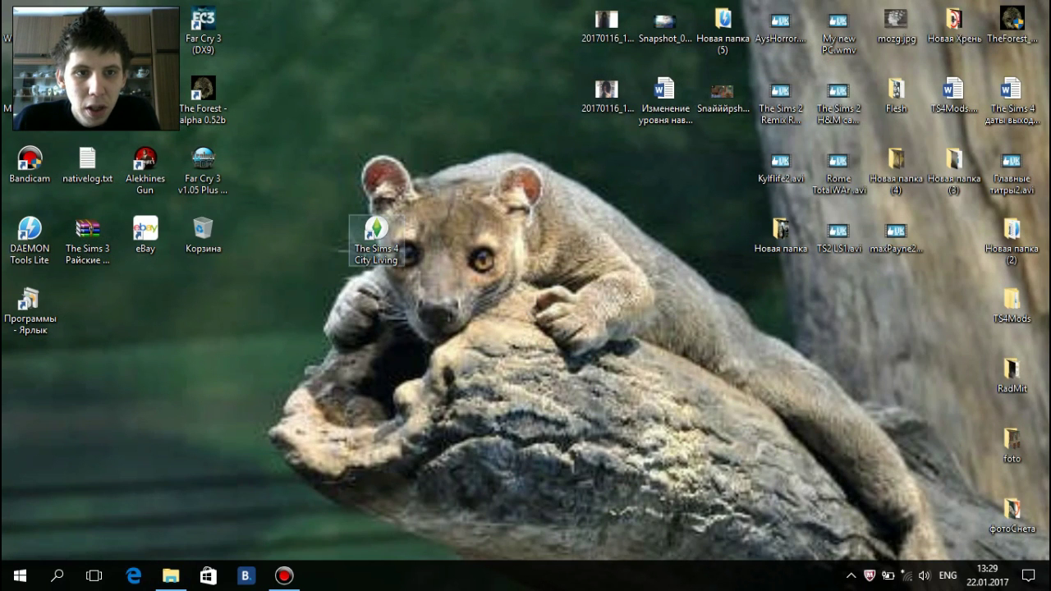
left_click(339, 250)
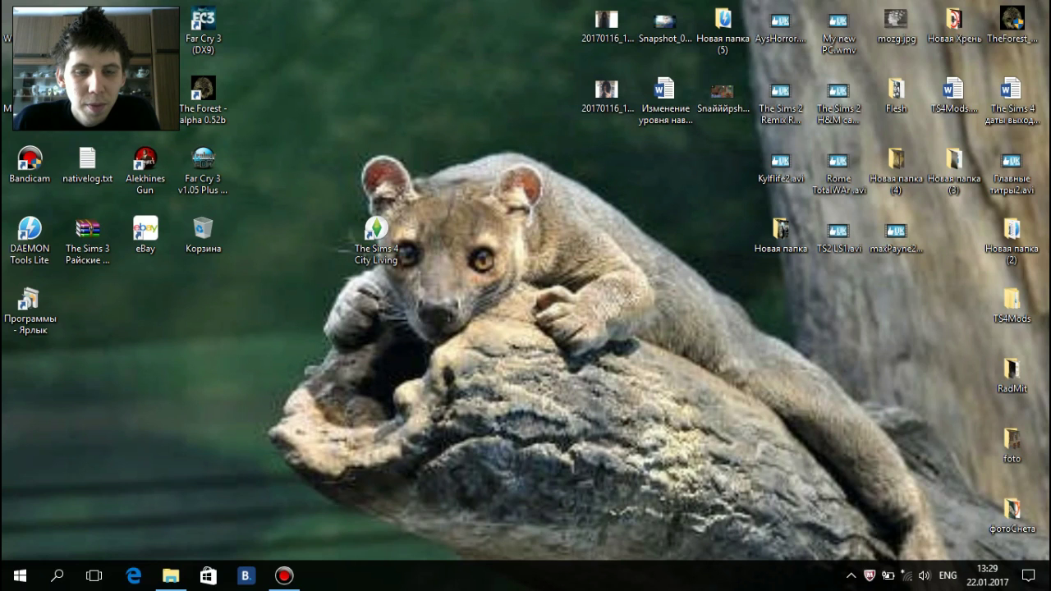
left_click(850, 576)
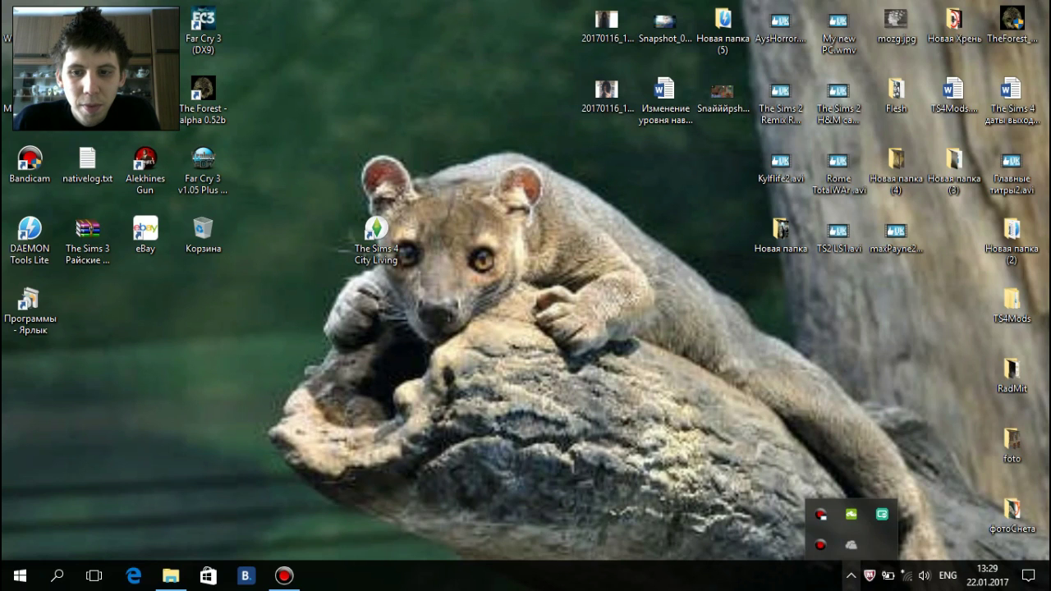
left_click(820, 544)
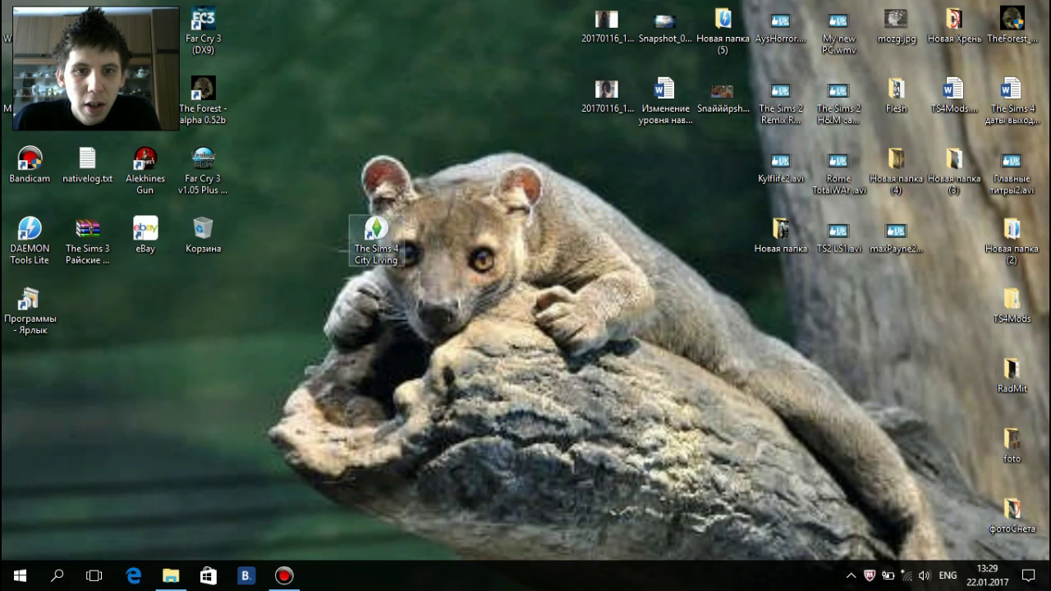
left_click_drag(376, 234, 376, 304)
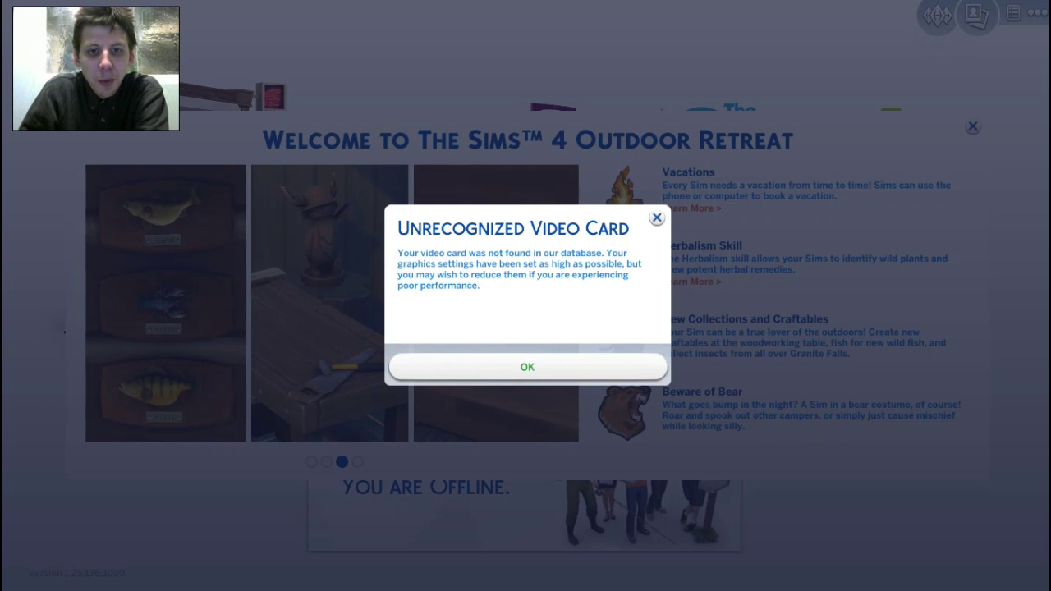
- Acknowledge the Unrecognized Video Card notice and close all the pack welcome windows, from Outdoor Retreat to Vintage Glamour Stuff, to reach the main menu
left_click(527, 367)
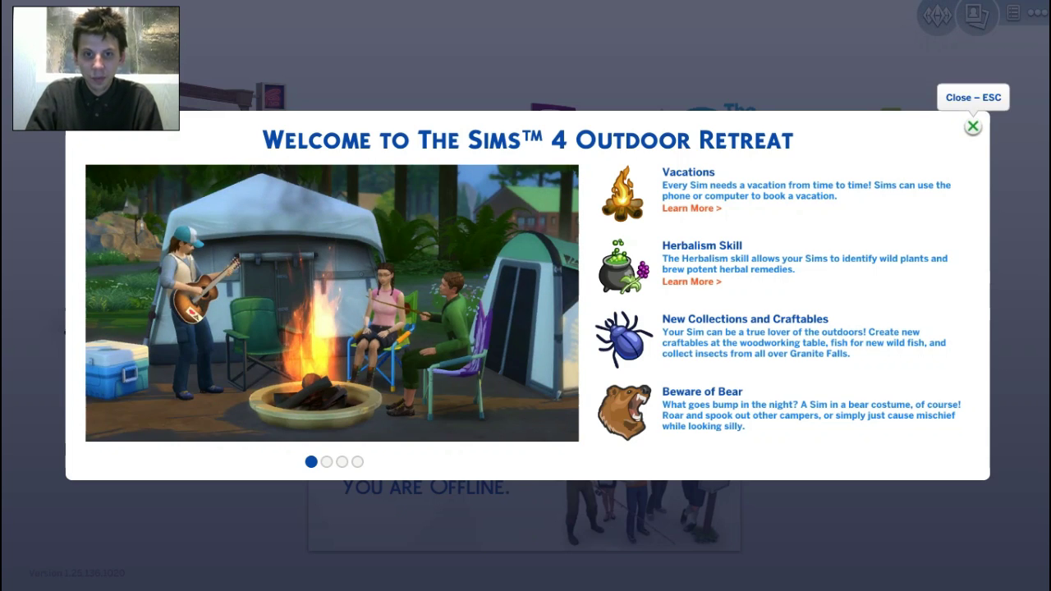
left_click(972, 126)
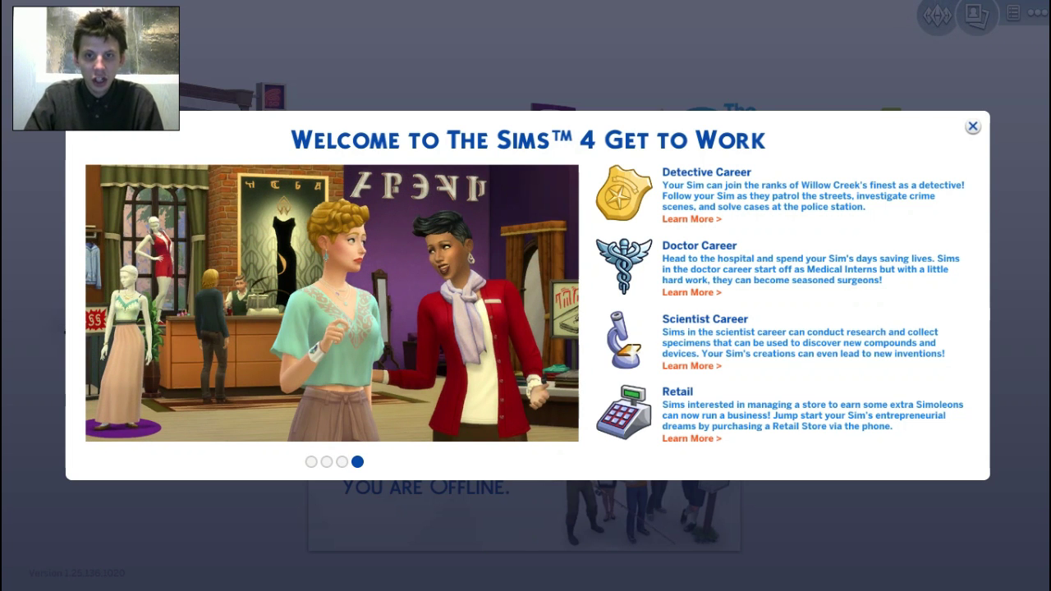
left_click(971, 125)
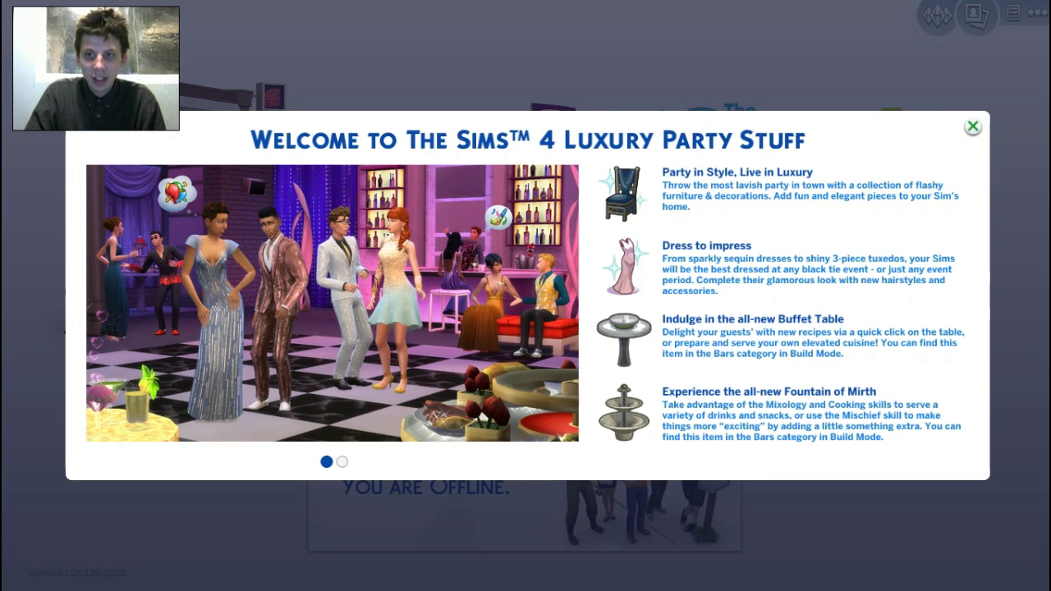
left_click(972, 125)
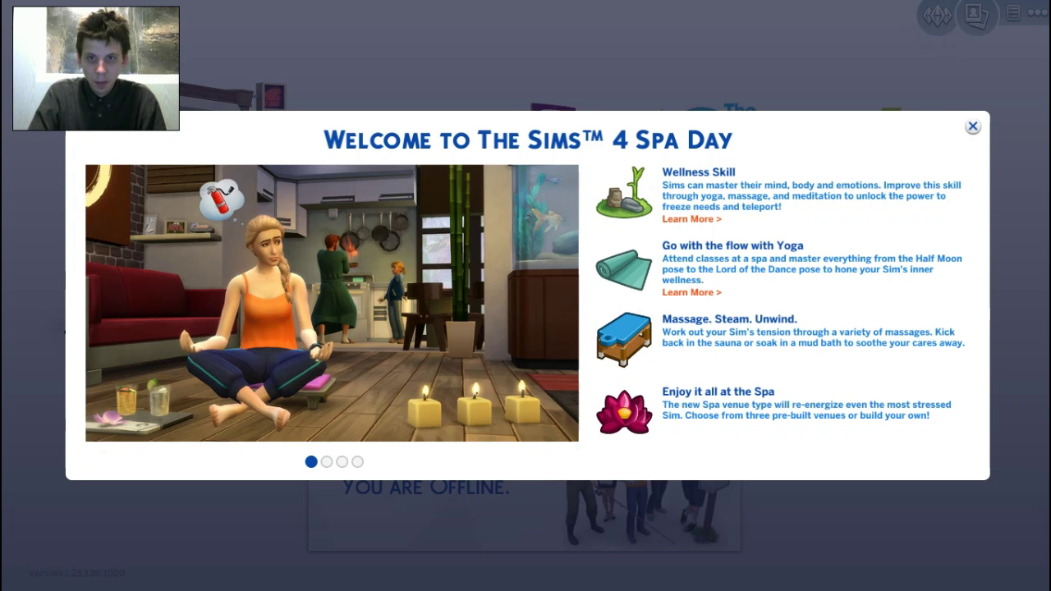
left_click(972, 126)
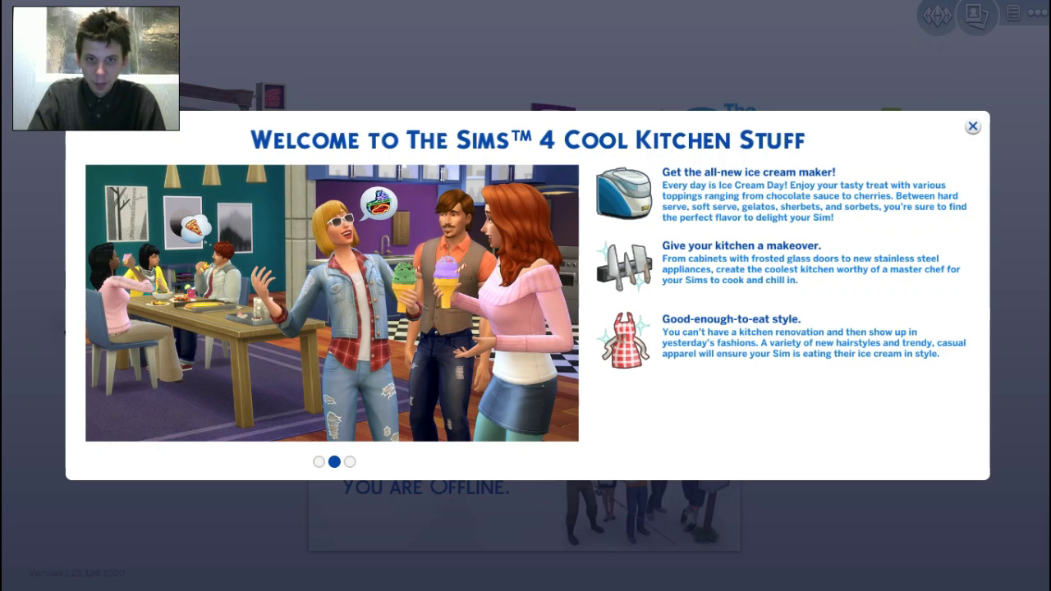
left_click(971, 127)
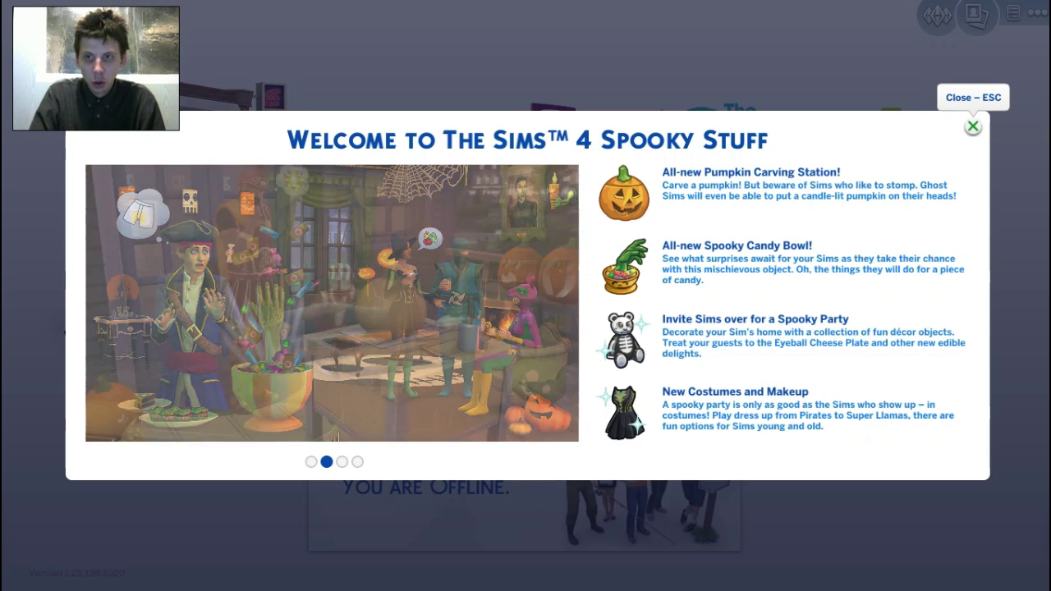
left_click(972, 126)
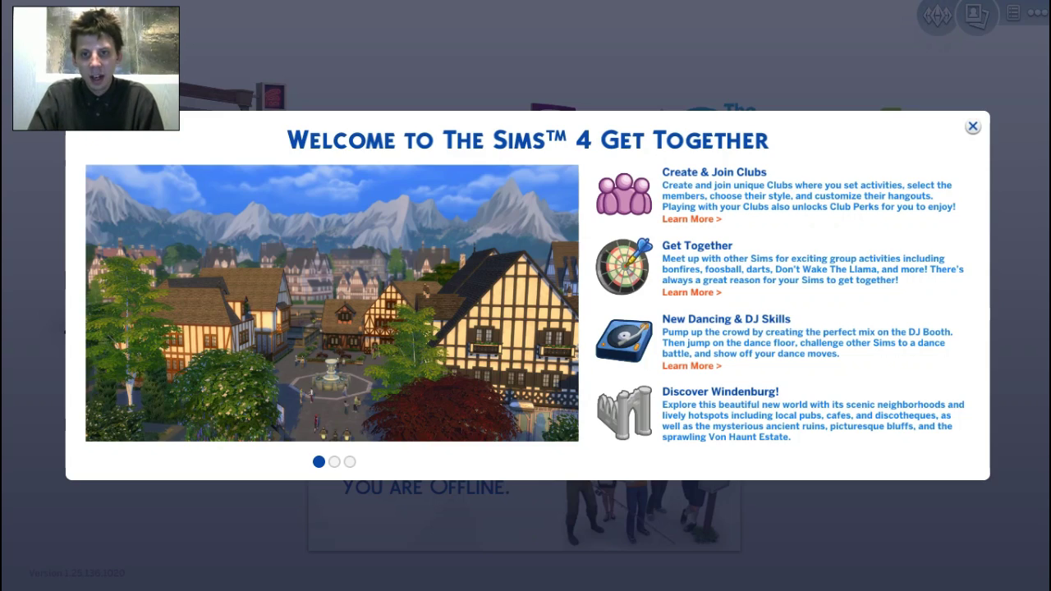
left_click(972, 127)
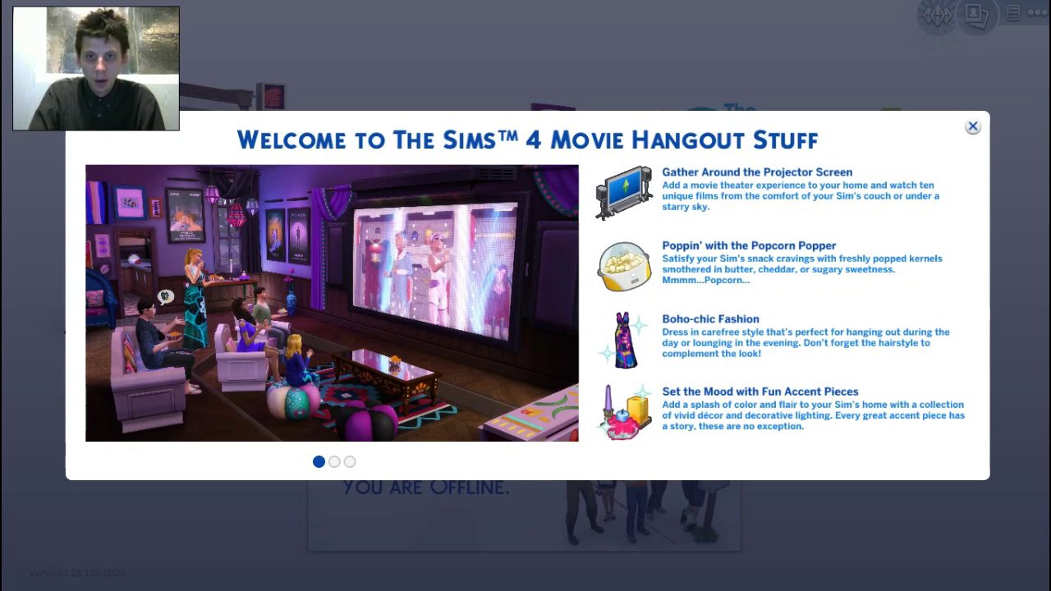
left_click(971, 126)
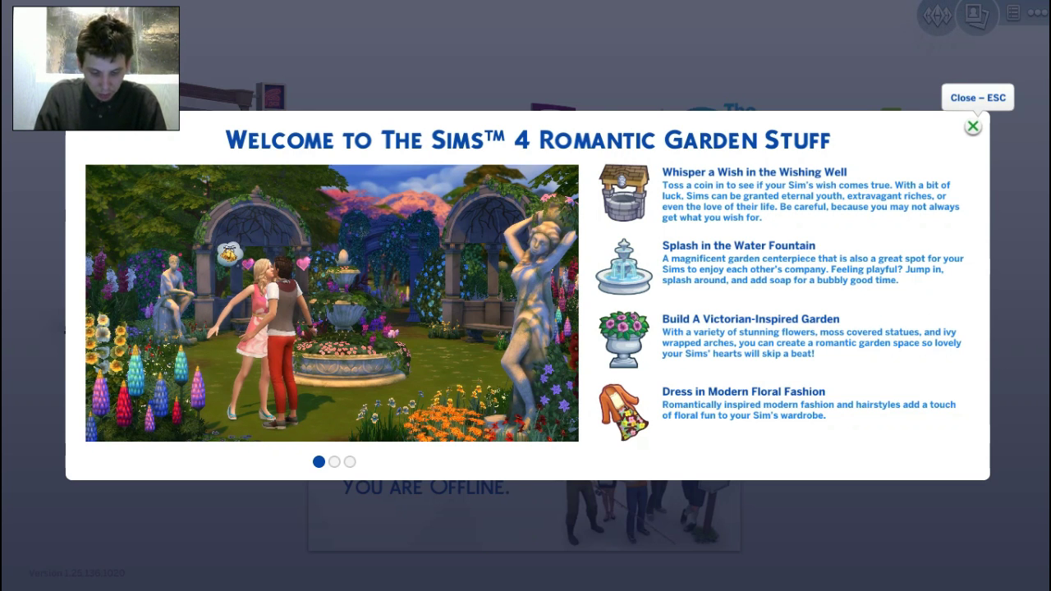
left_click(973, 126)
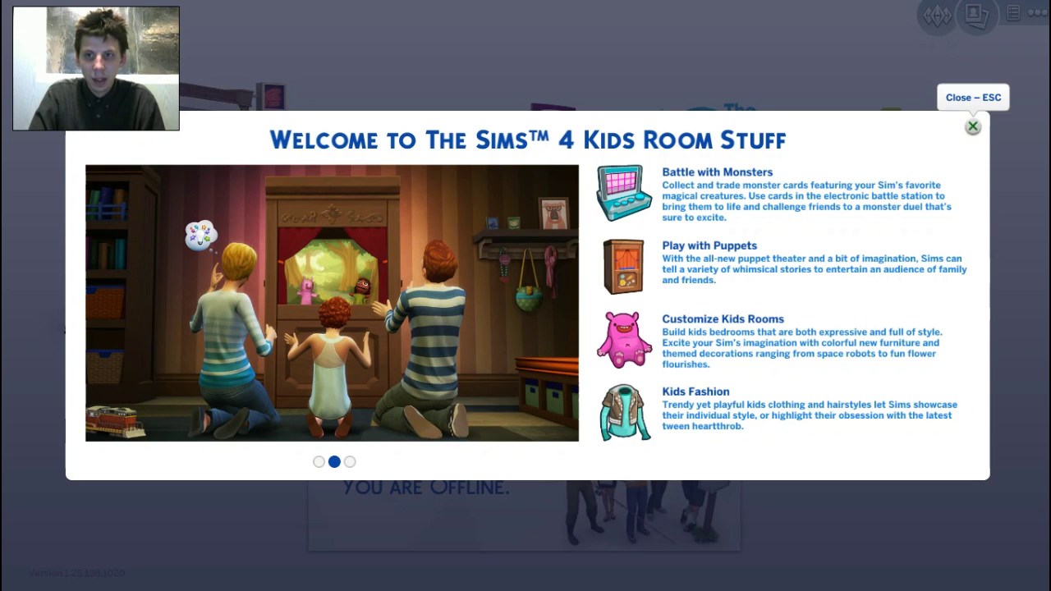
left_click(972, 126)
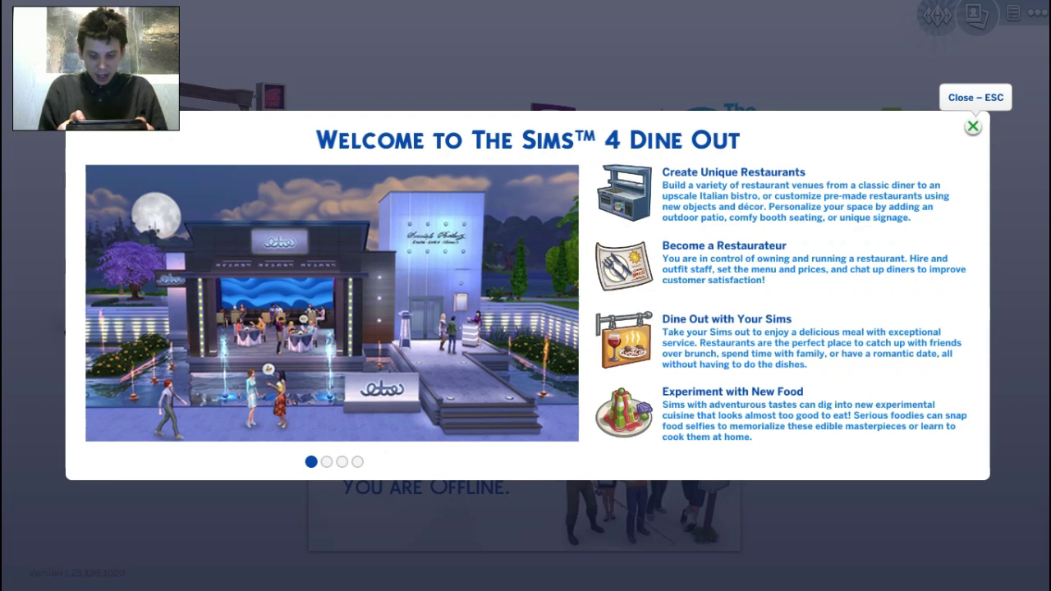
left_click(972, 125)
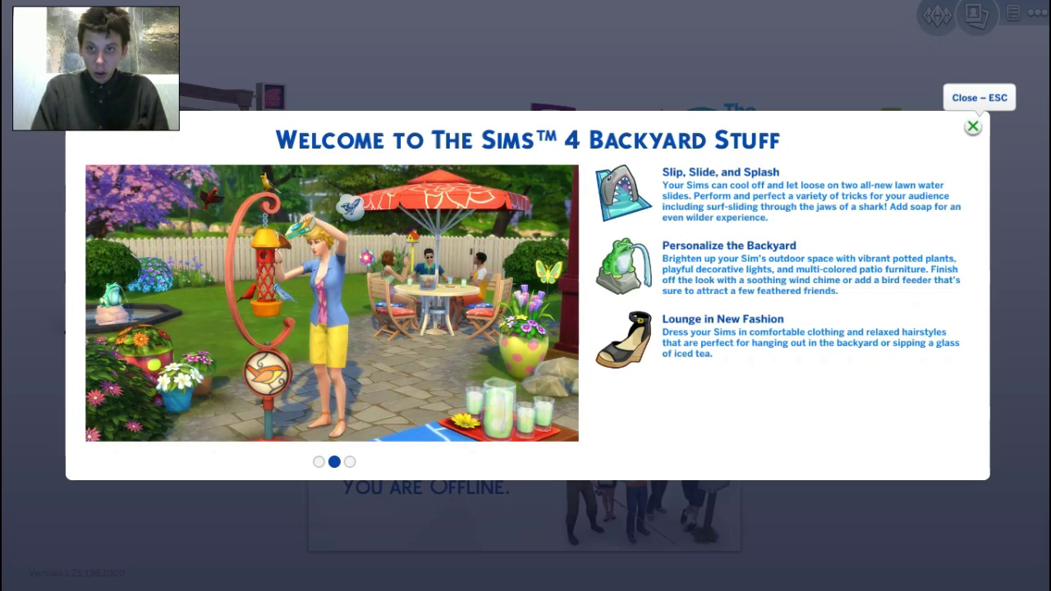
left_click(972, 125)
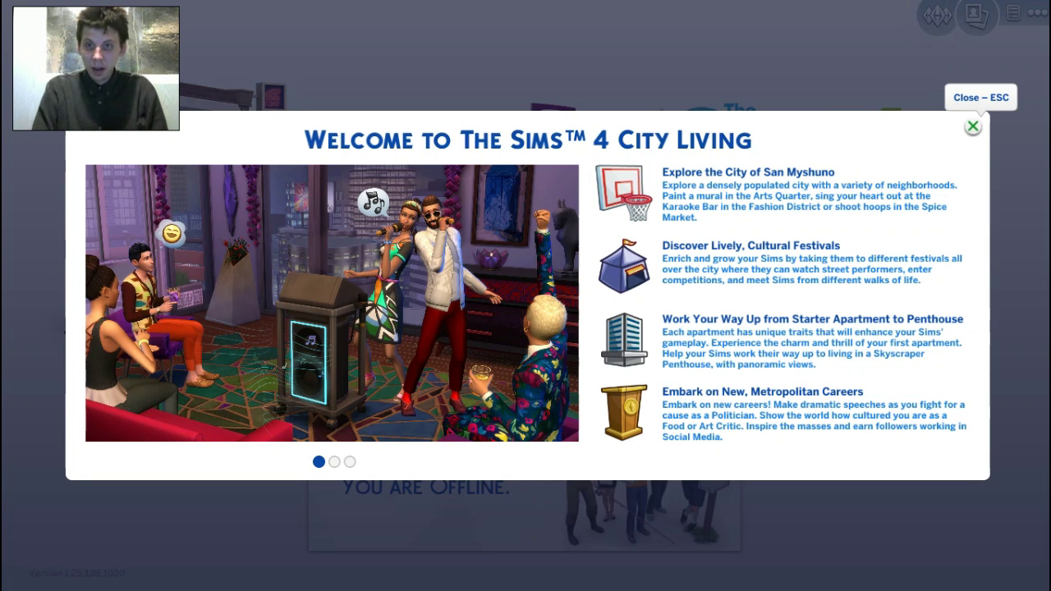
left_click(971, 125)
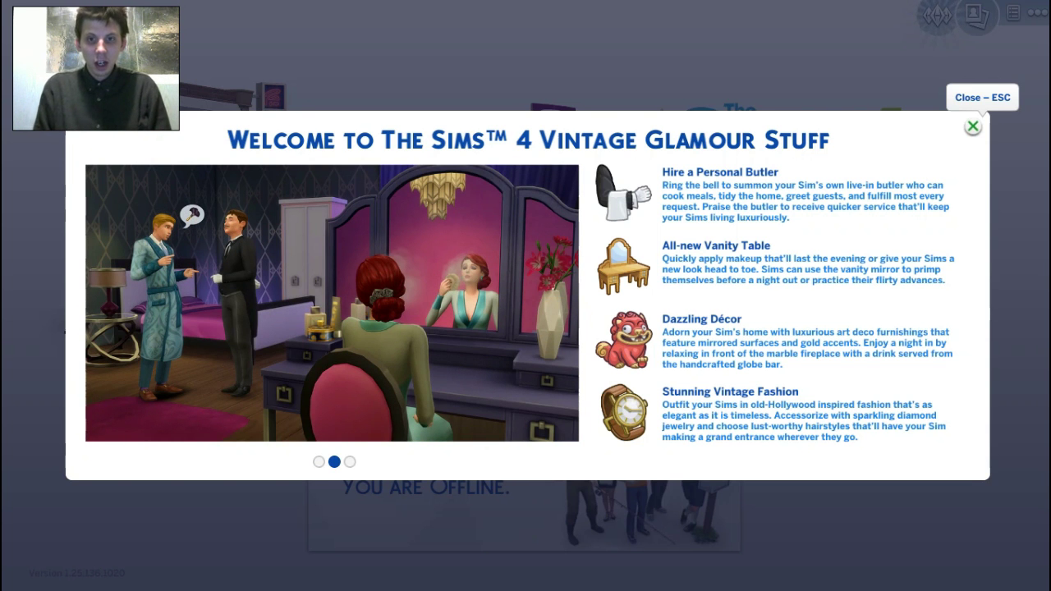
left_click(972, 126)
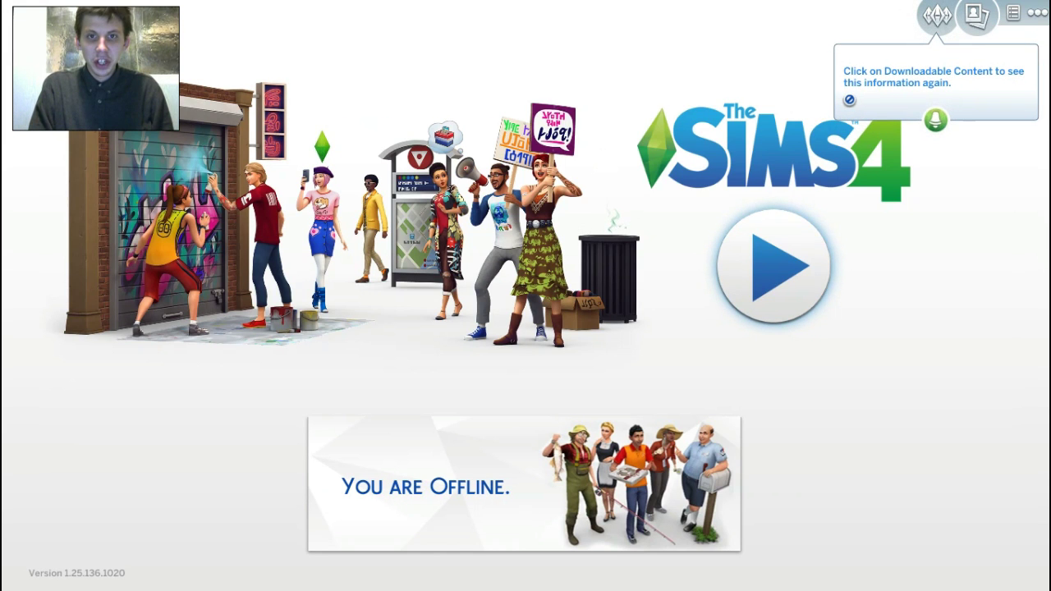